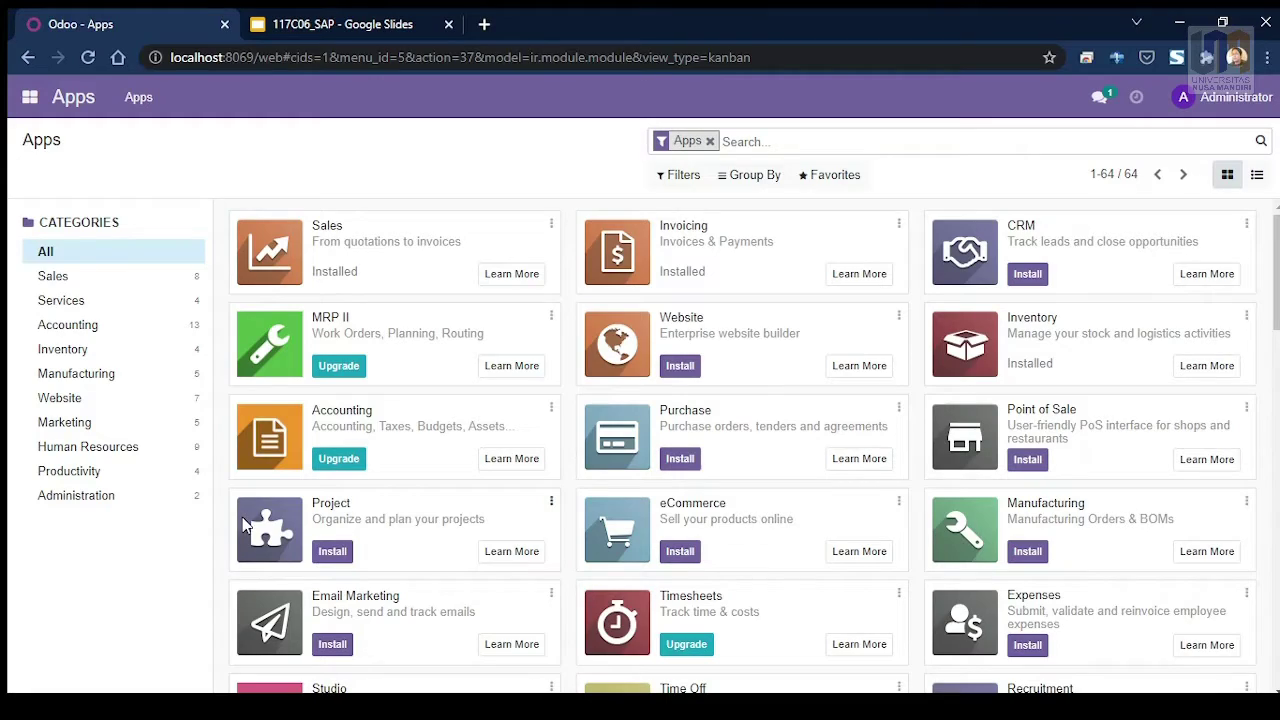
Step: Go to the Sales app's Products page listing the six air-conditioner products
left_click(30, 98)
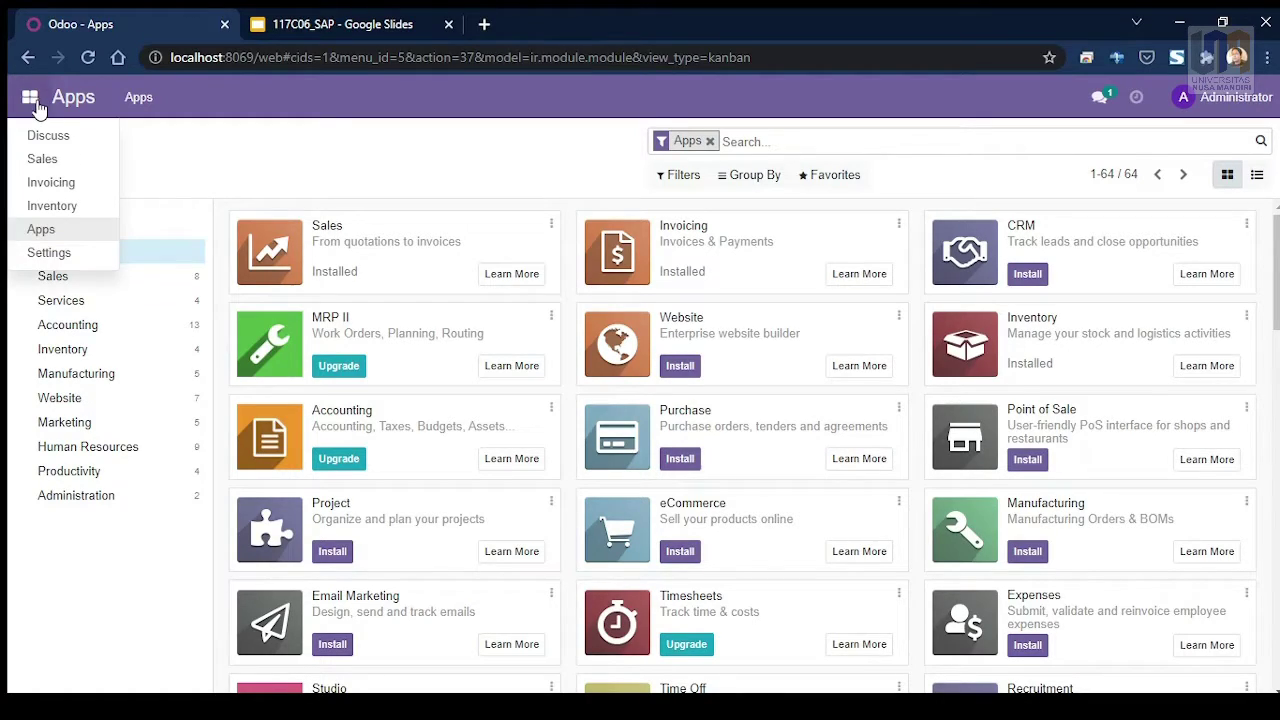
left_click(65, 167)
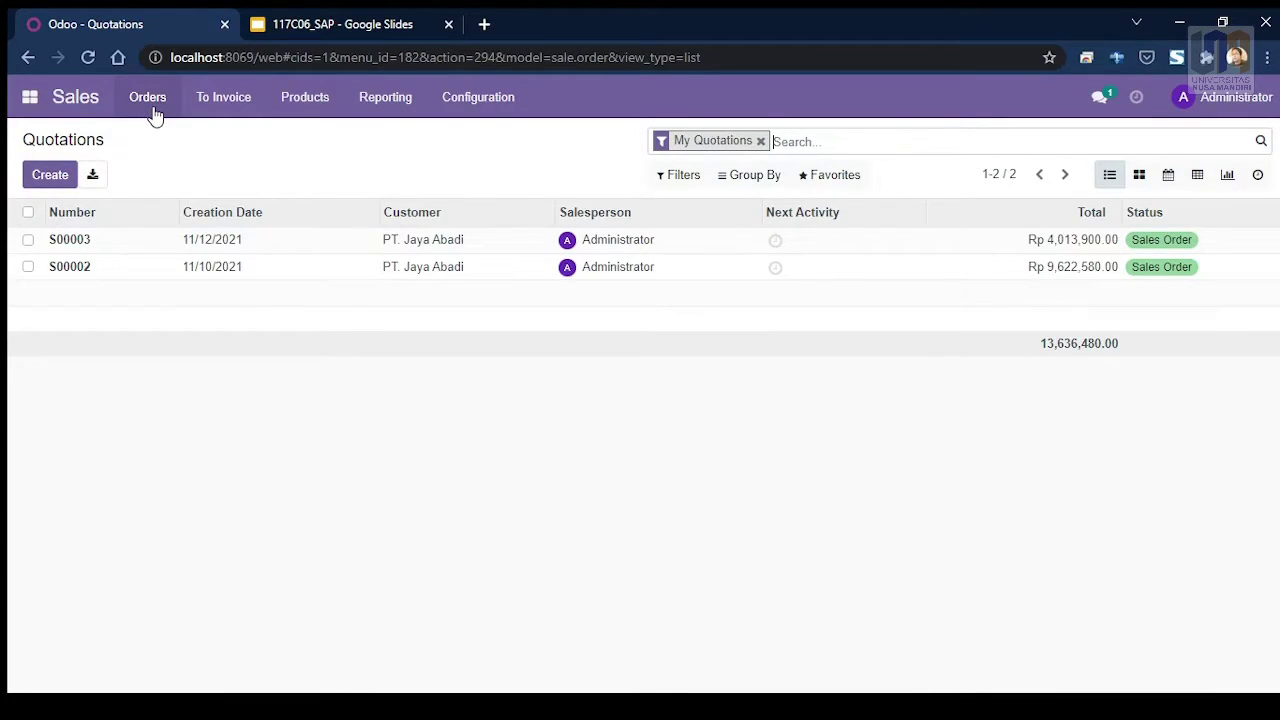
left_click(312, 100)
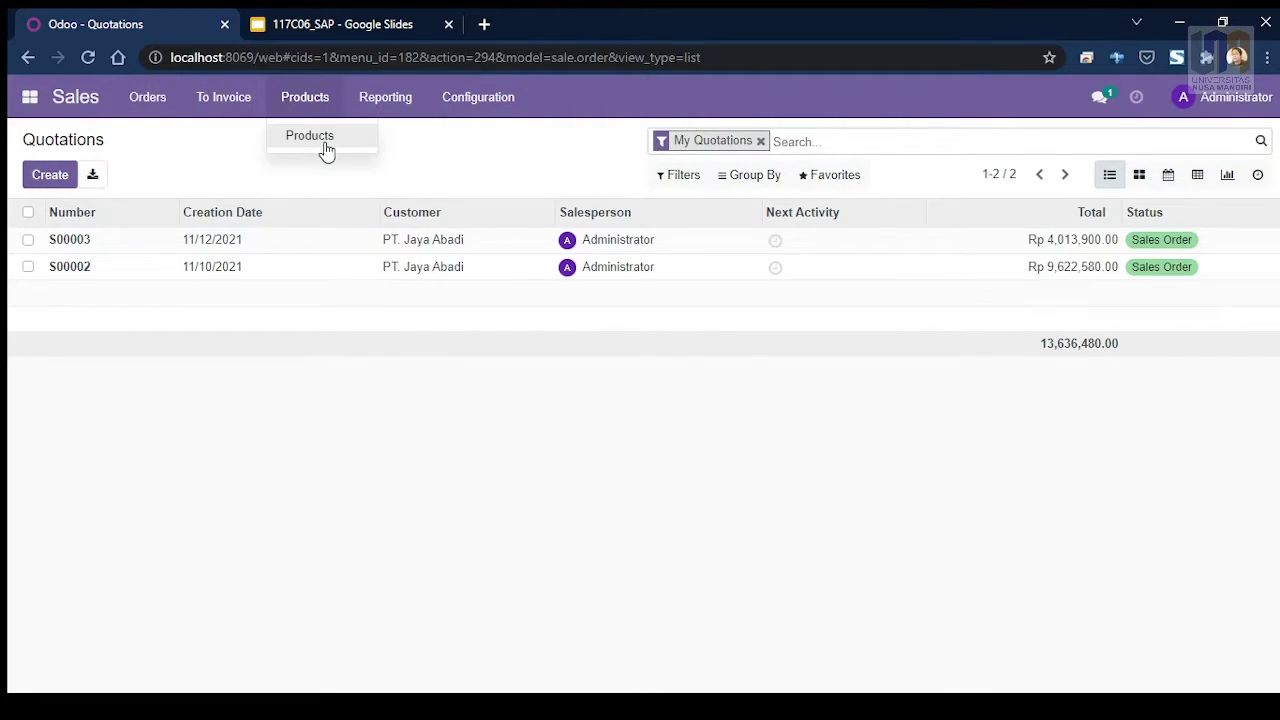
left_click(318, 137)
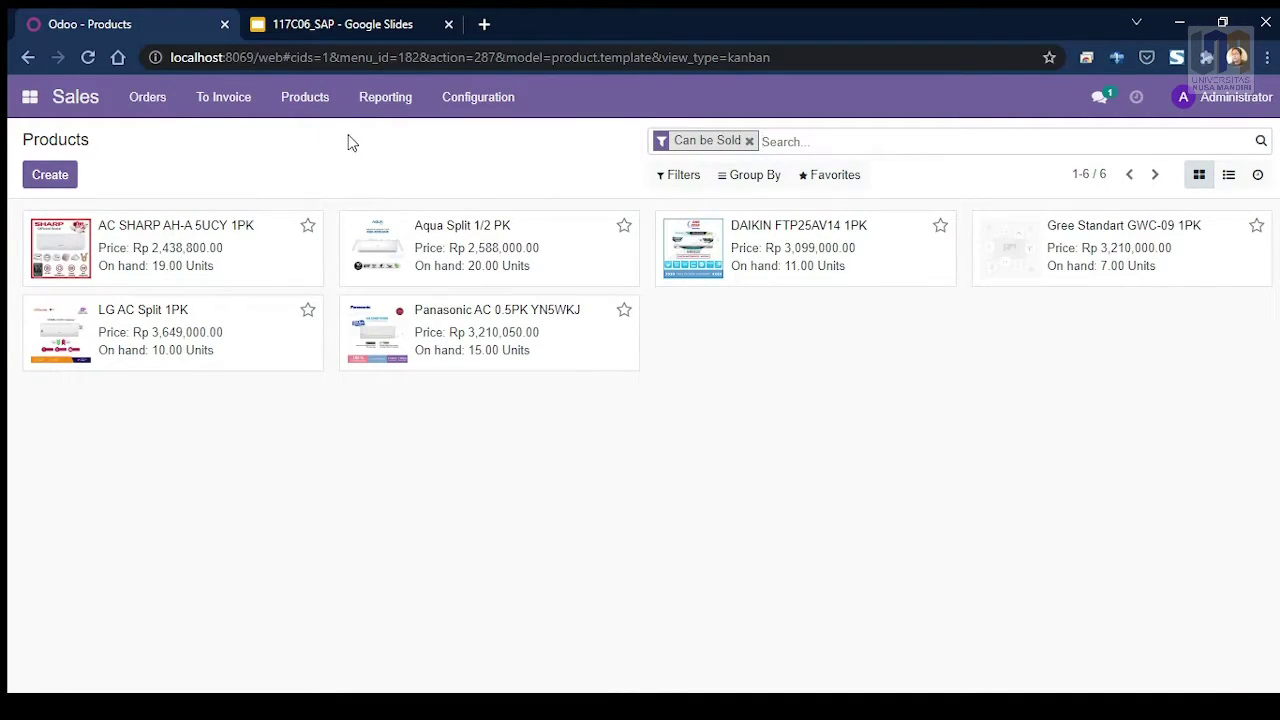
Step: Create a new product named 'AC Polytron 2PK' with product type Storable Product
left_click(307, 225)
left_click(50, 176)
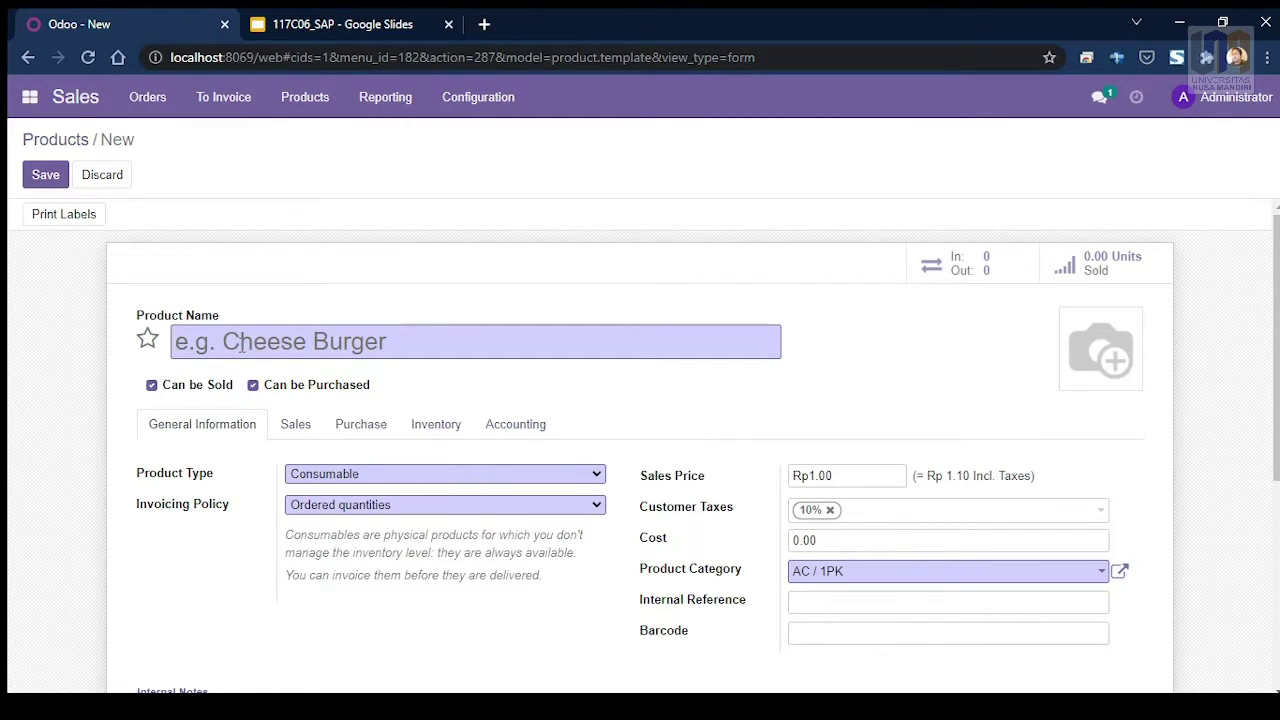
type("AC ")
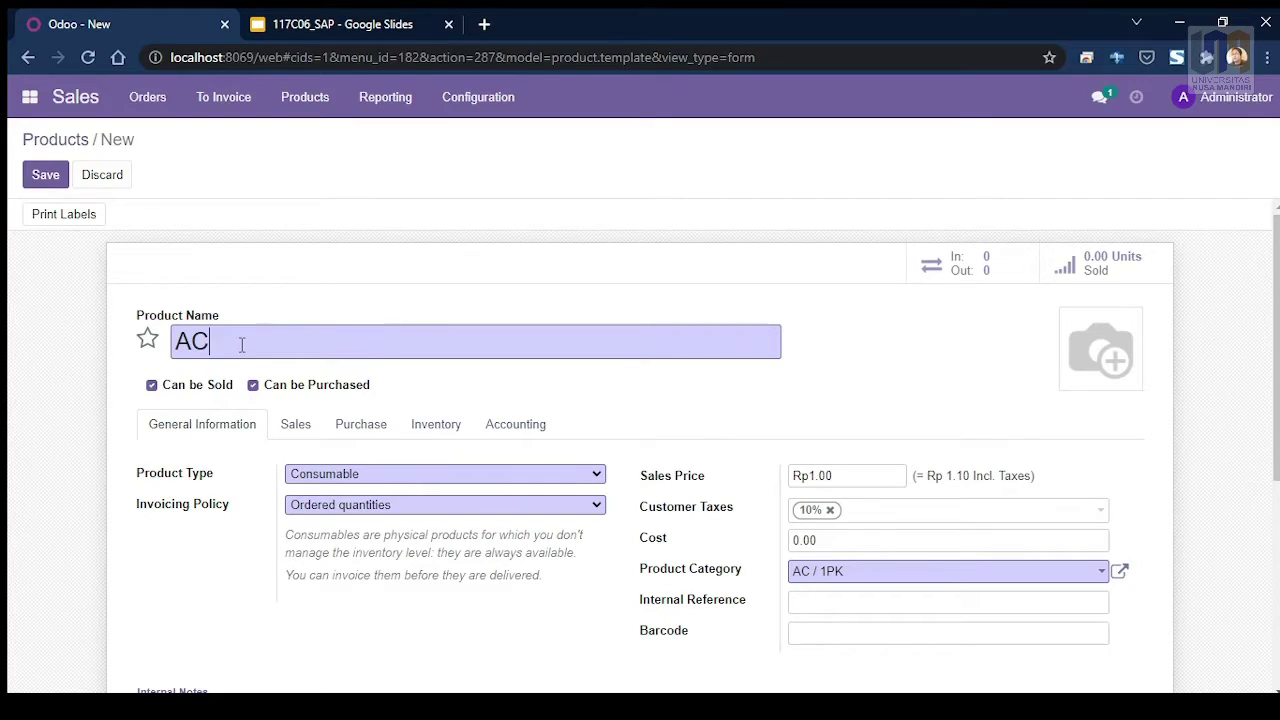
type("Po")
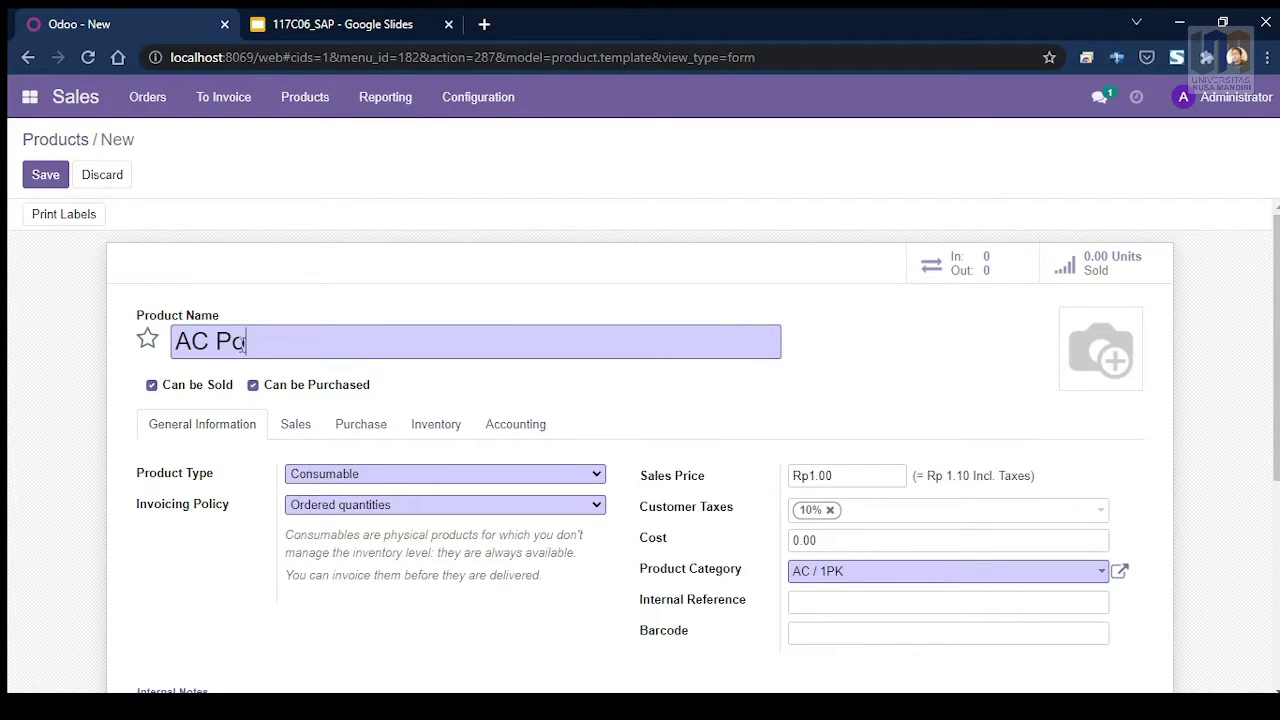
type("lytron 2PK")
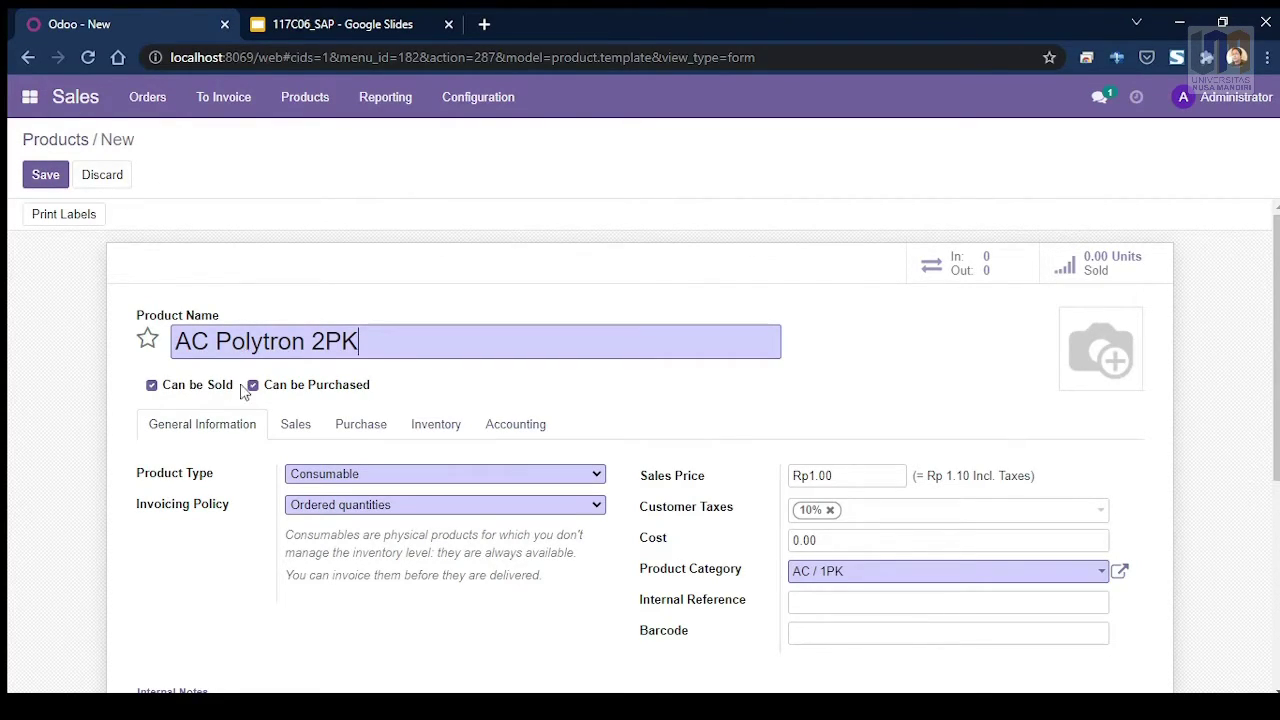
scroll(498, 393, "down", 1)
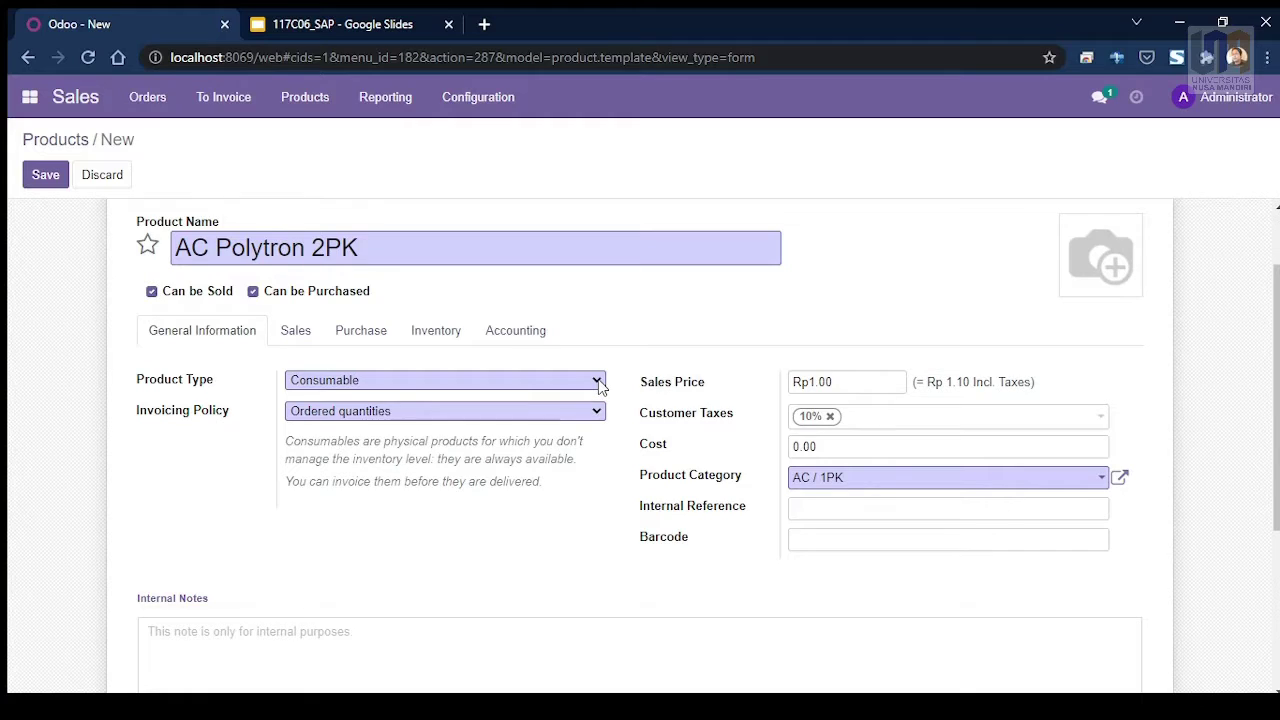
left_click(351, 437)
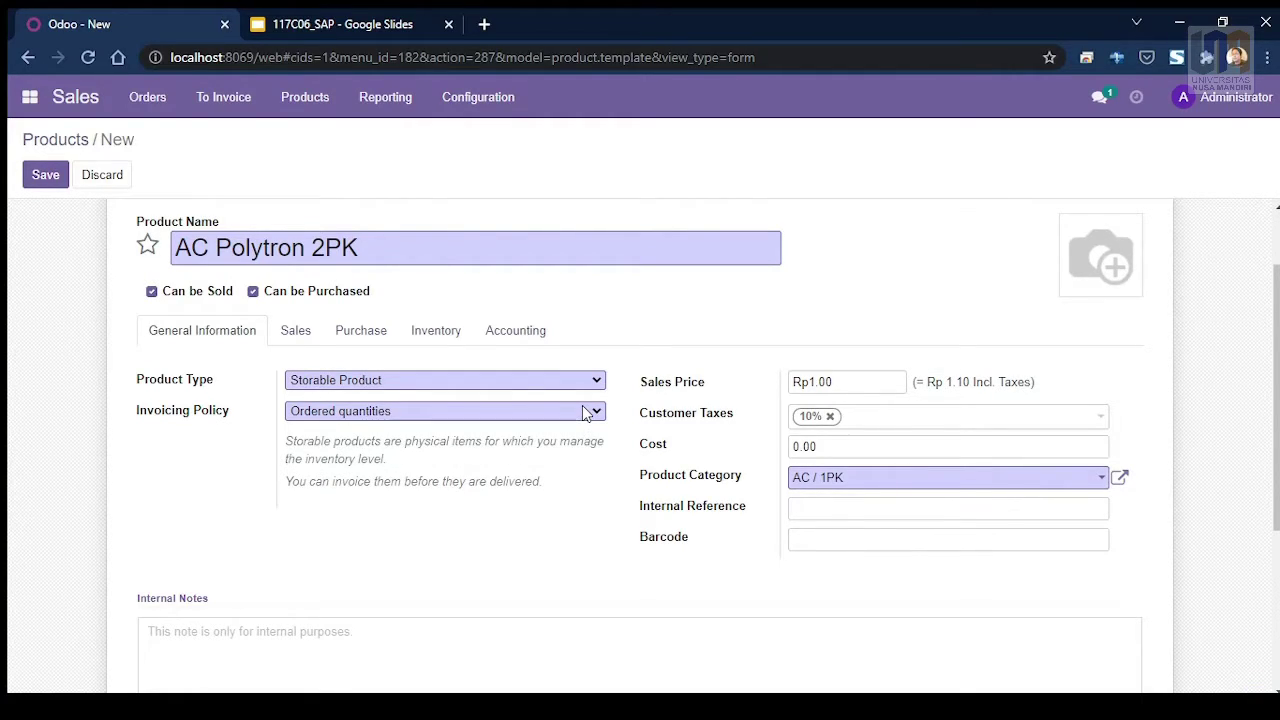
Step: Set its sales price to Rp7,010,000.00 and its category to AC / 2PK
left_click(878, 389)
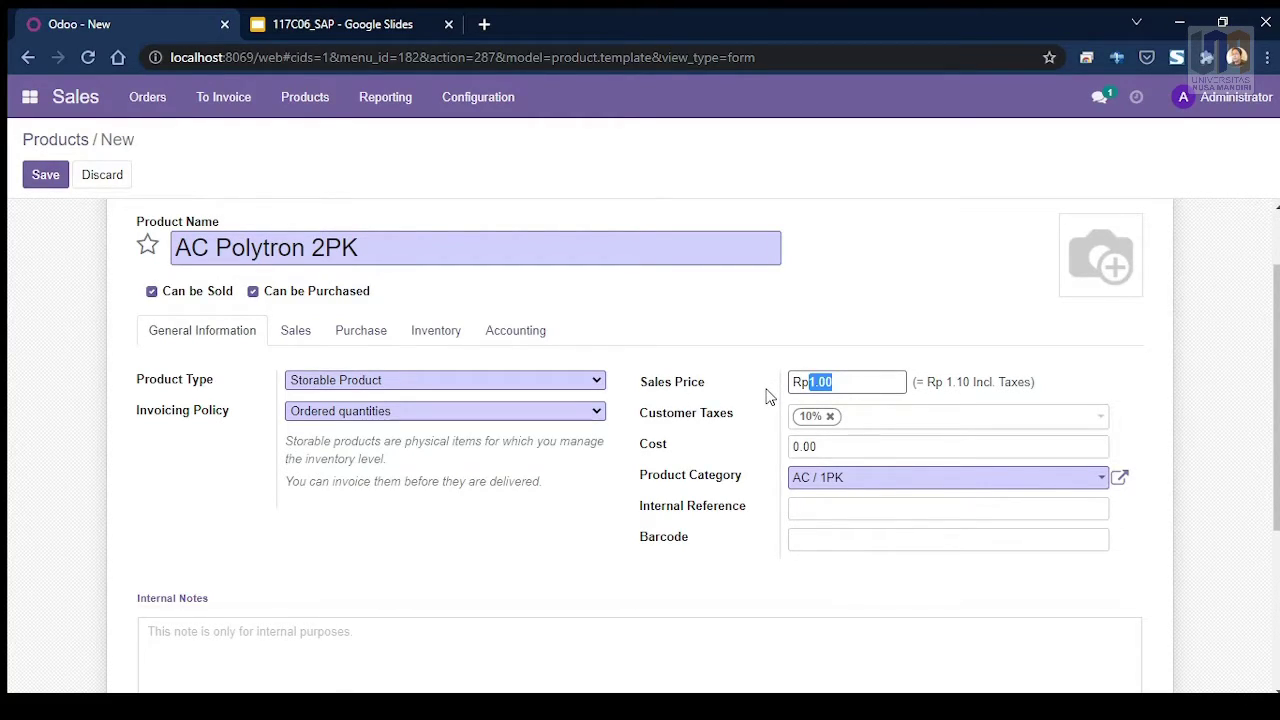
type("70")
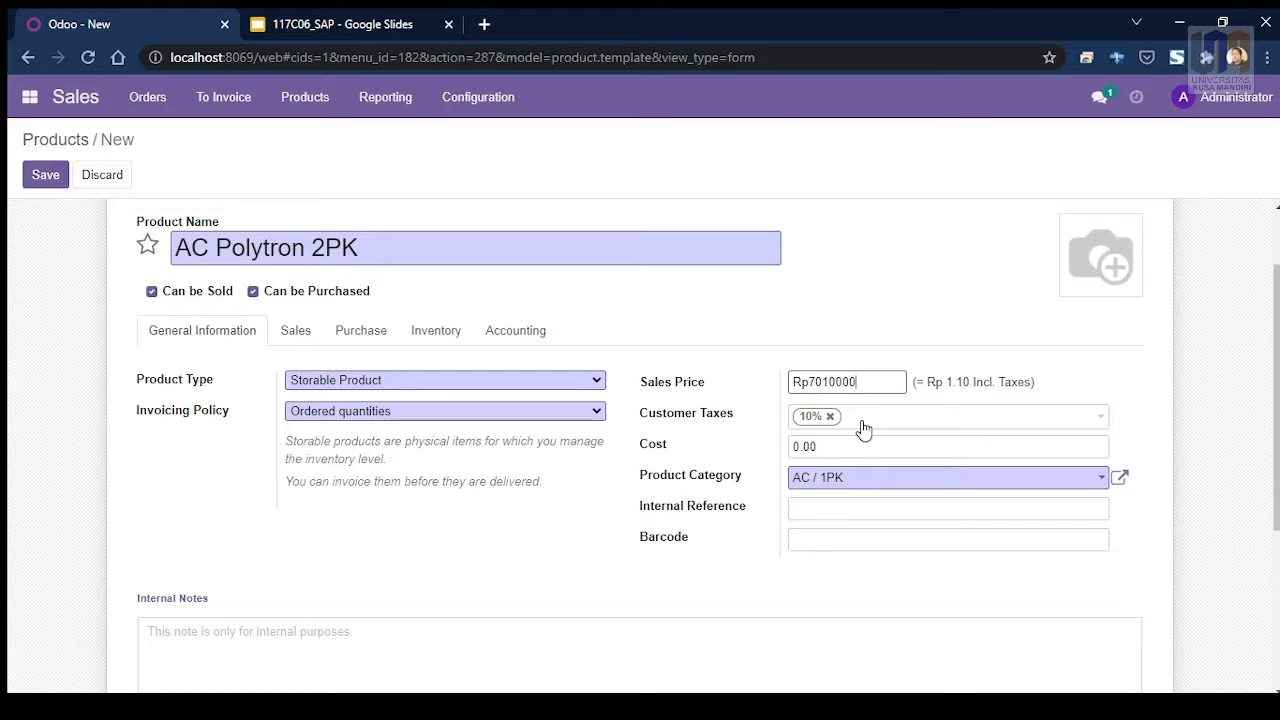
left_click(1106, 484)
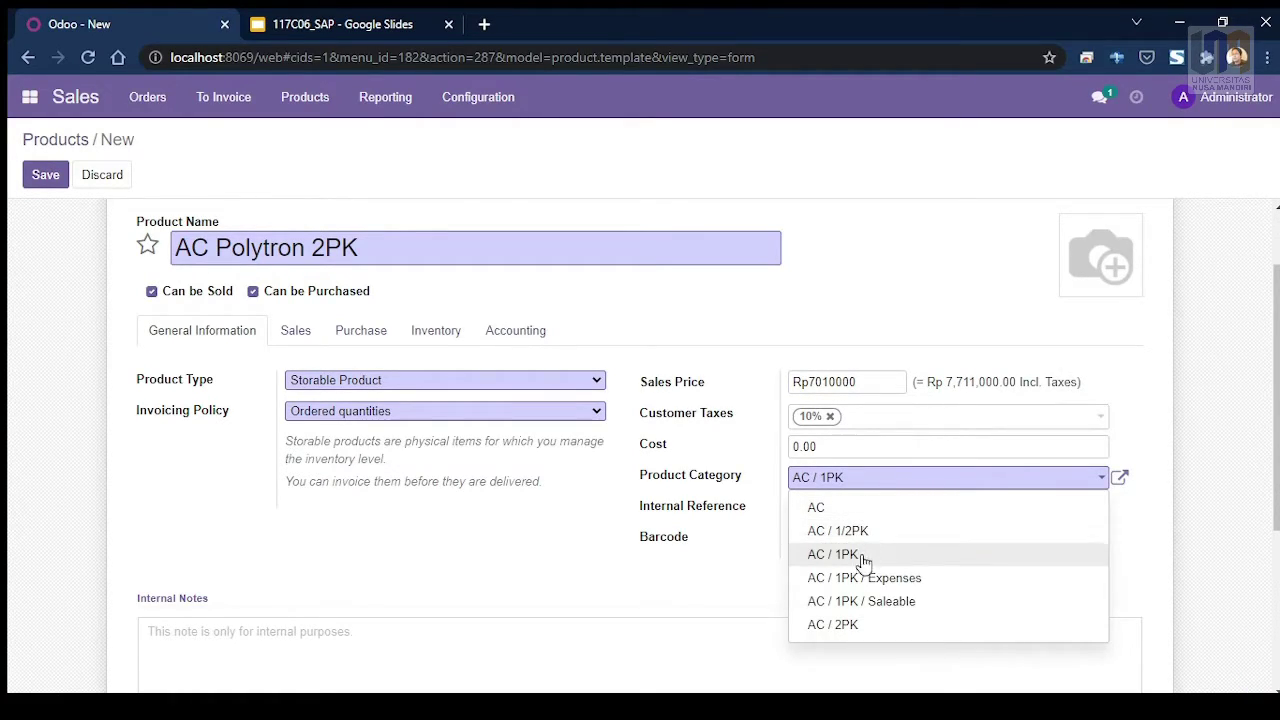
left_click(850, 632)
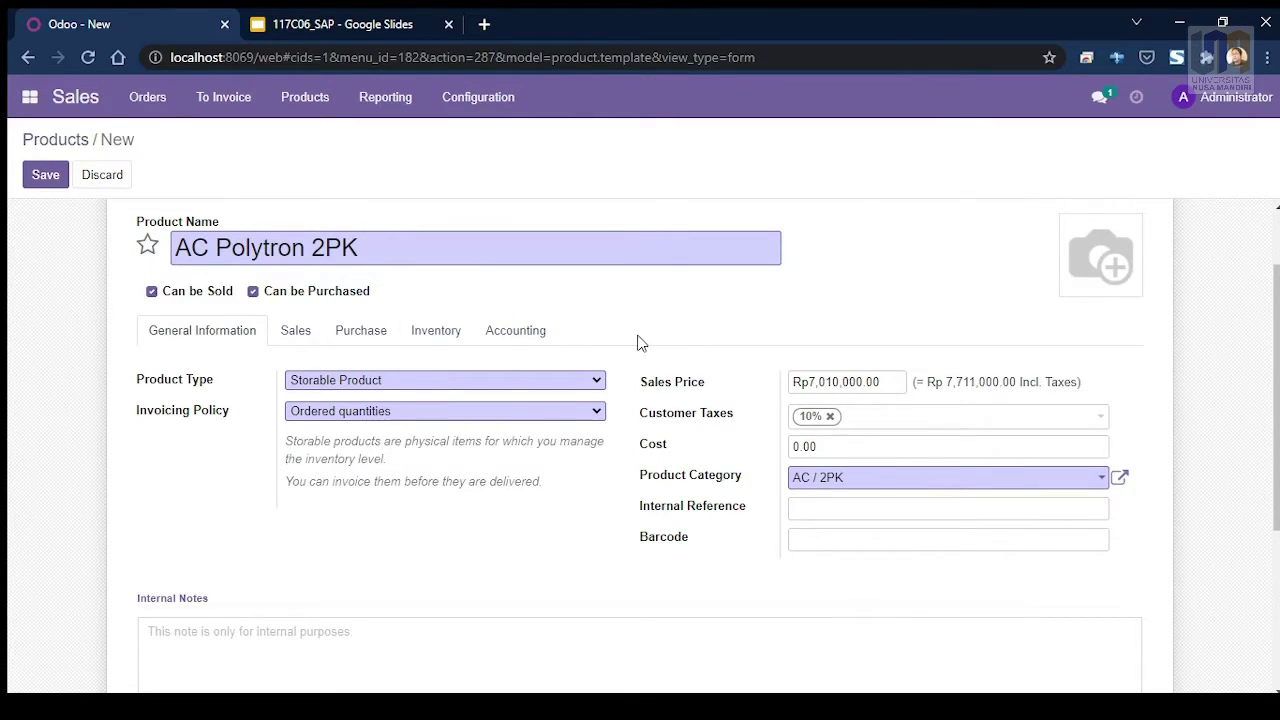
scroll(620, 338, "up", 1)
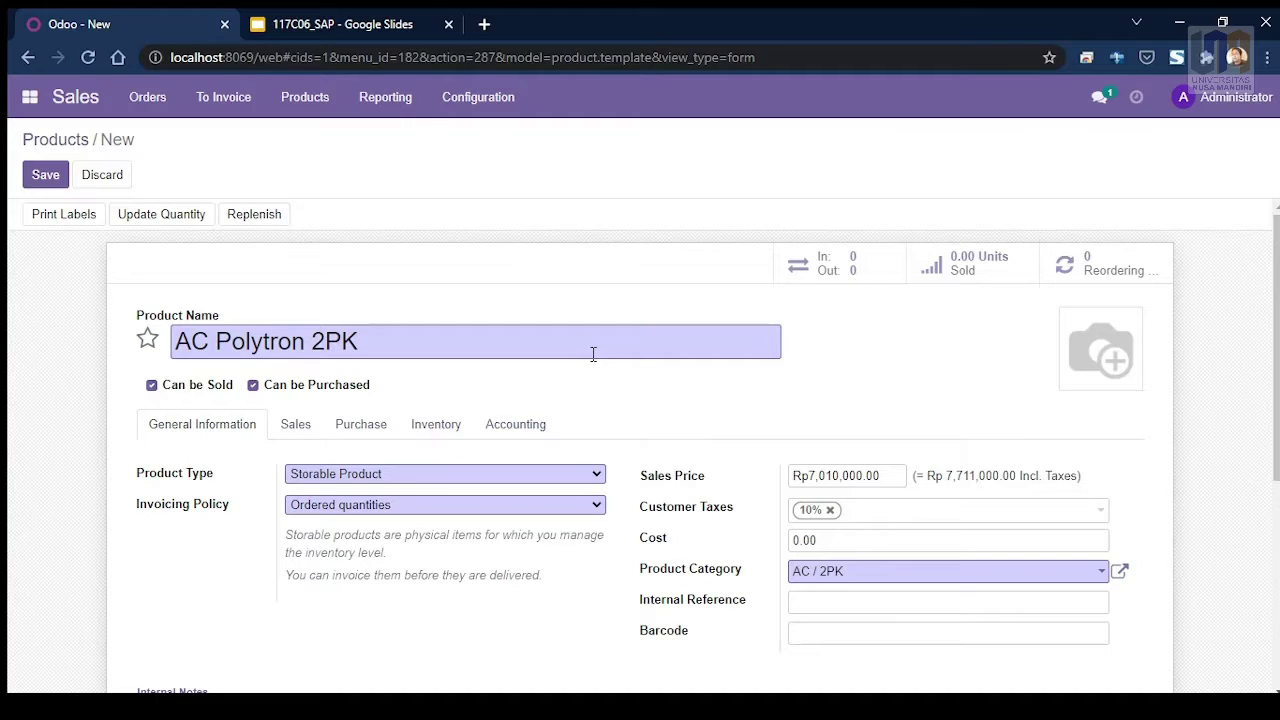
scroll(200, 290, "down", 1)
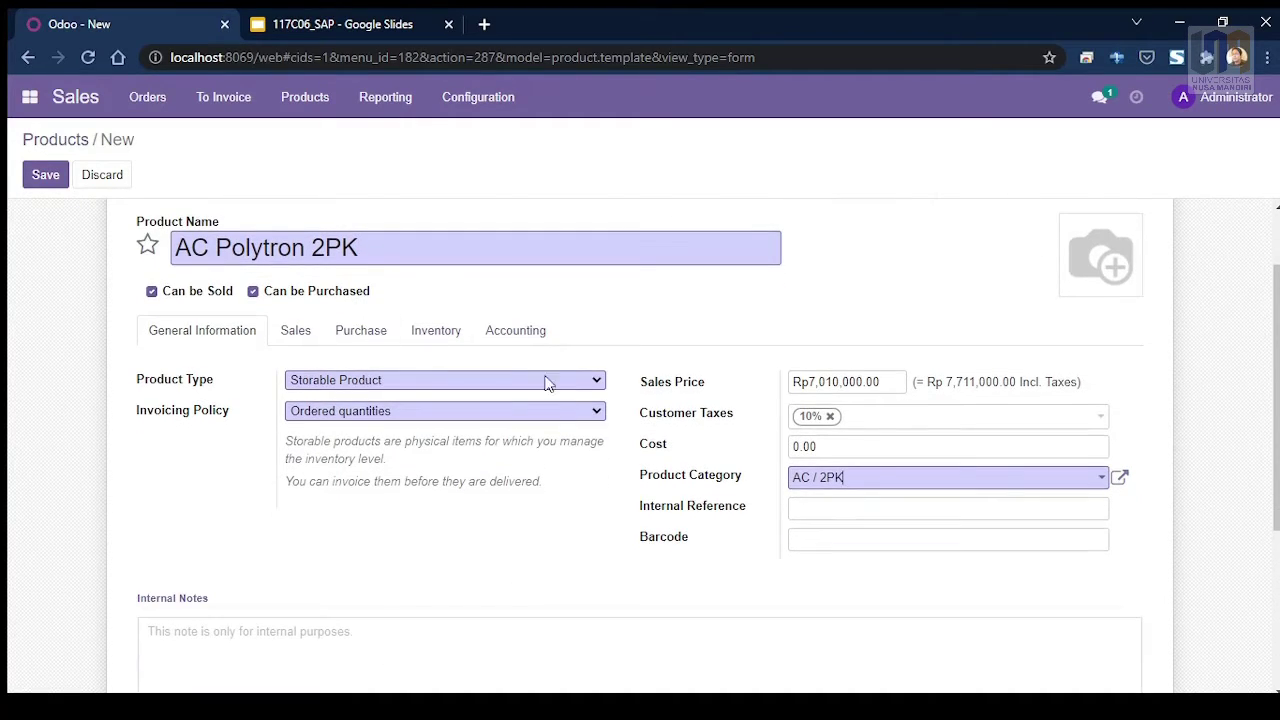
scroll(240, 390, "up", 1)
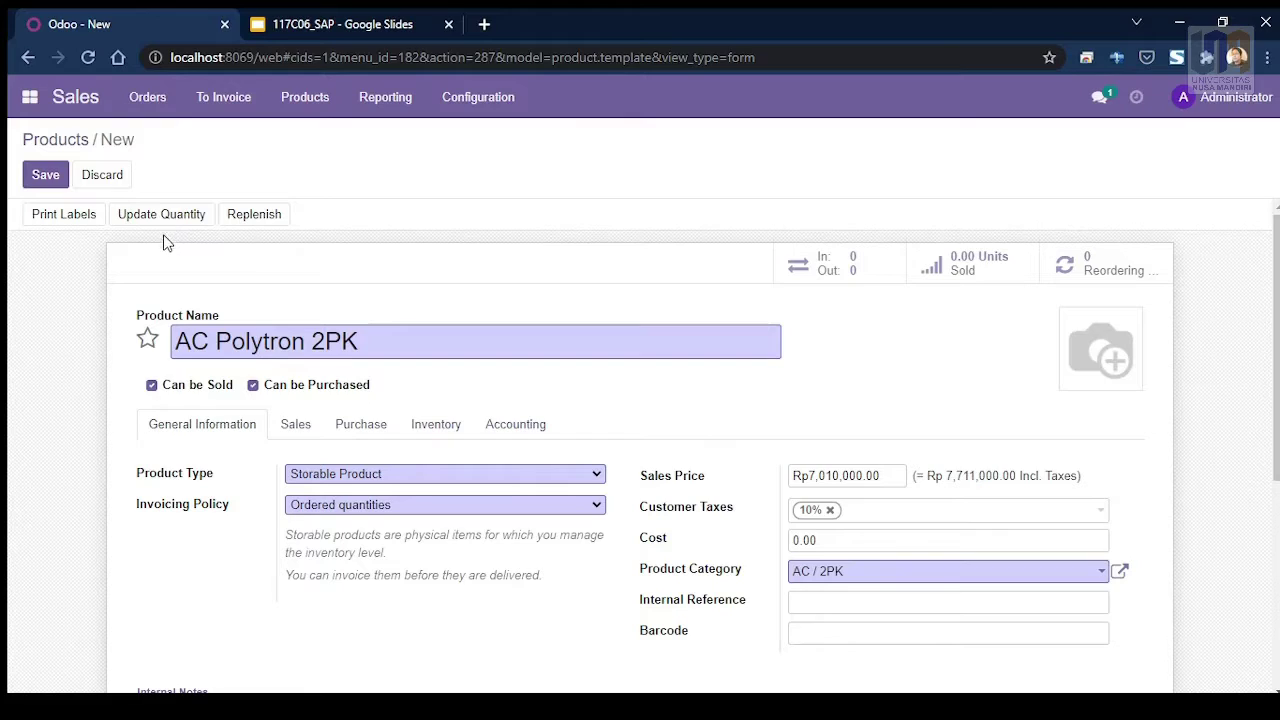
left_click(166, 228)
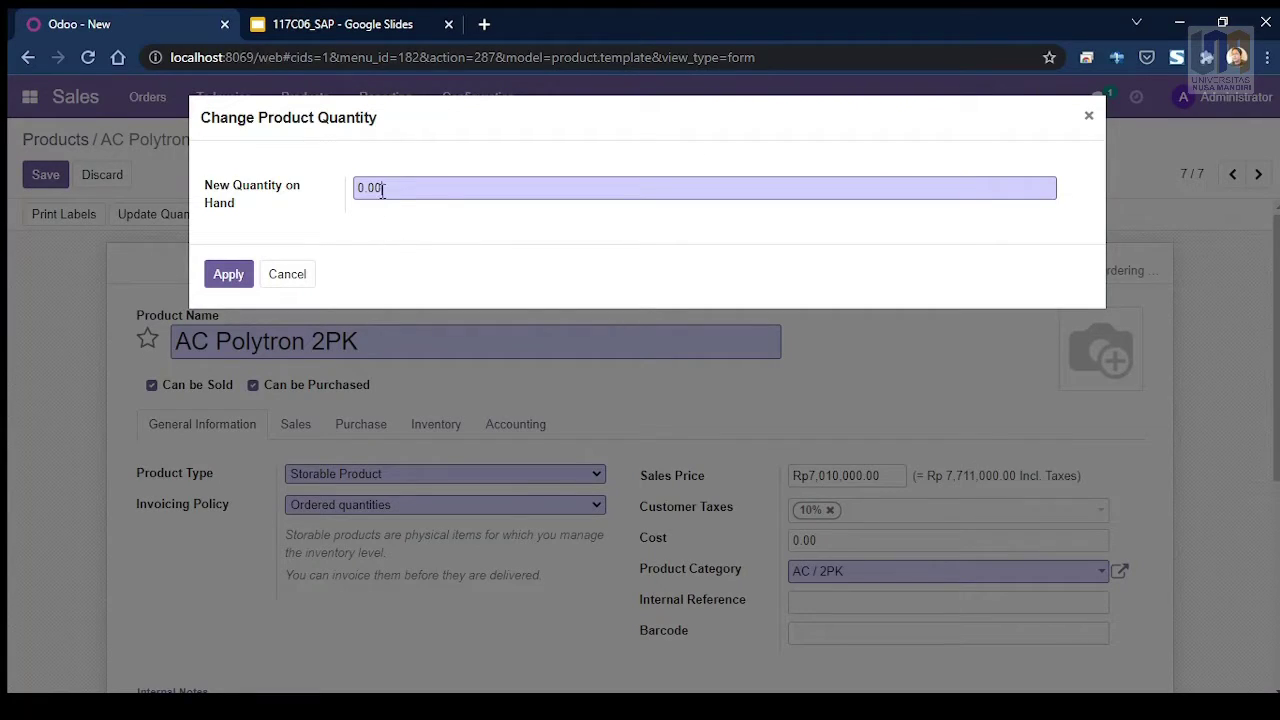
Step: Set the on-hand quantity of AC Polytron 2PK to 5 units
left_click_drag(382, 190, 343, 191)
type("5")
left_click(224, 280)
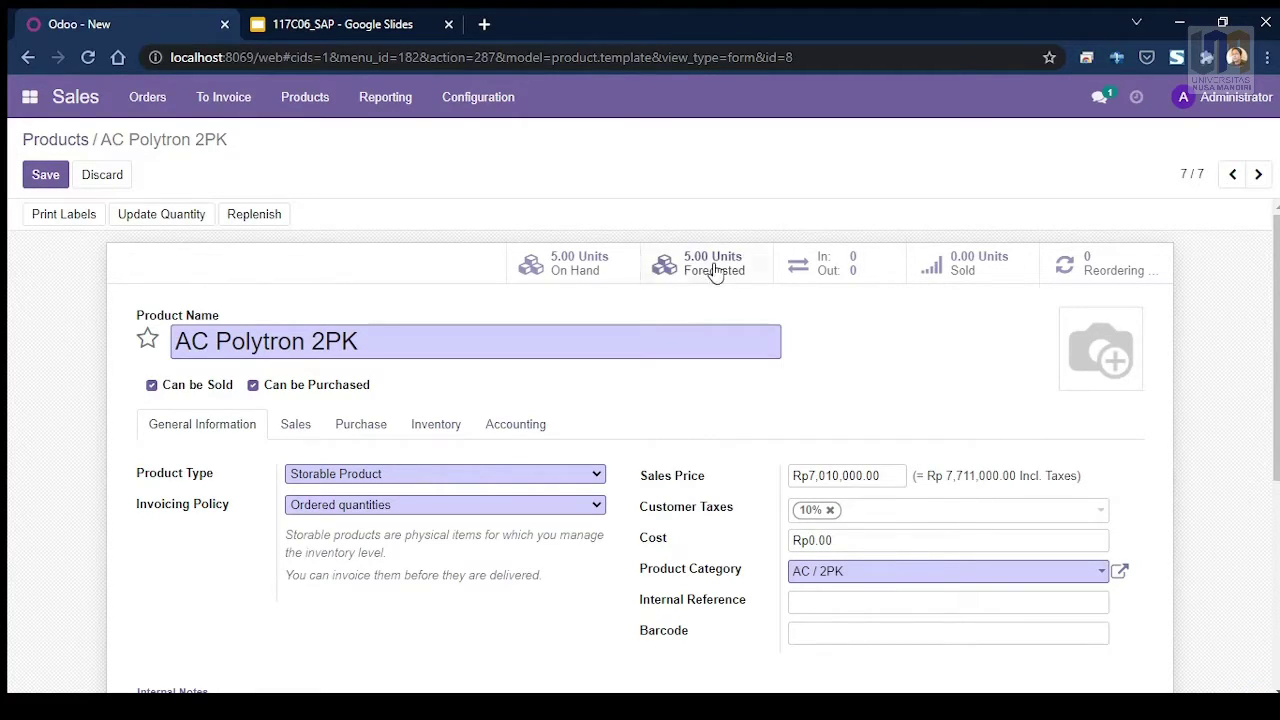
Step: Upload a product photo for AC Polytron 2PK and save the product
mouse_move(1113, 367)
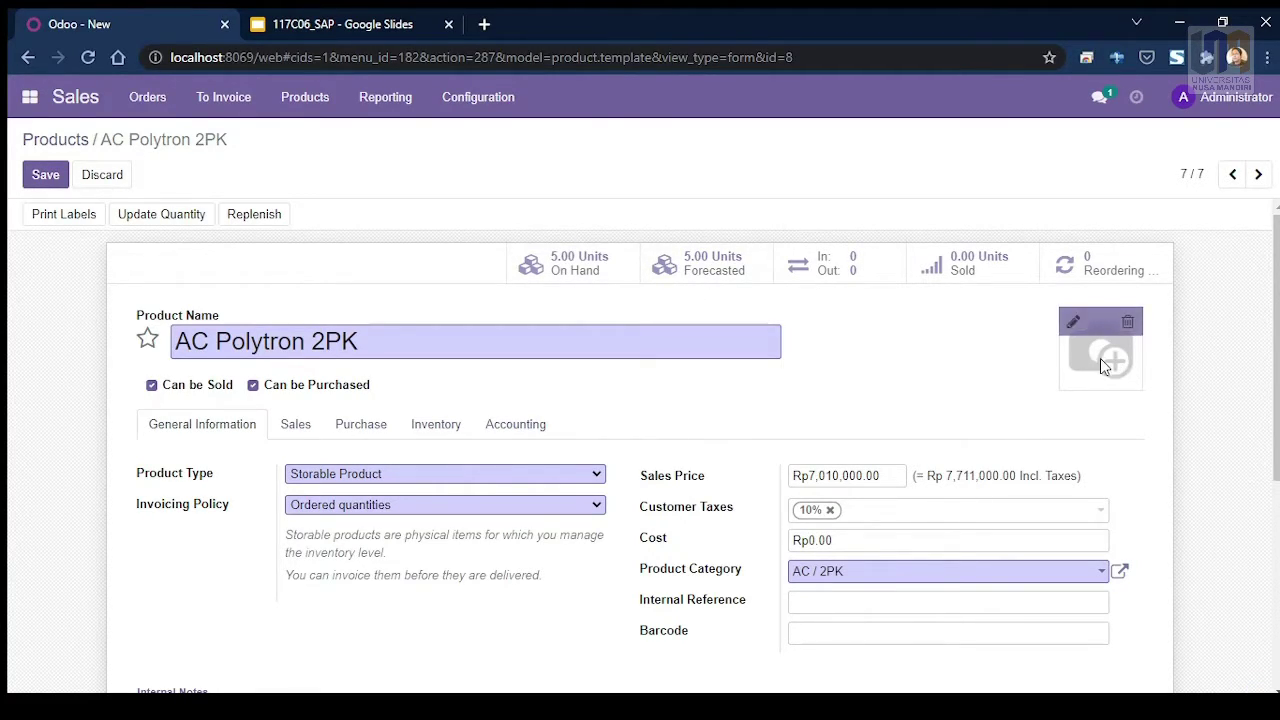
left_click(1073, 321)
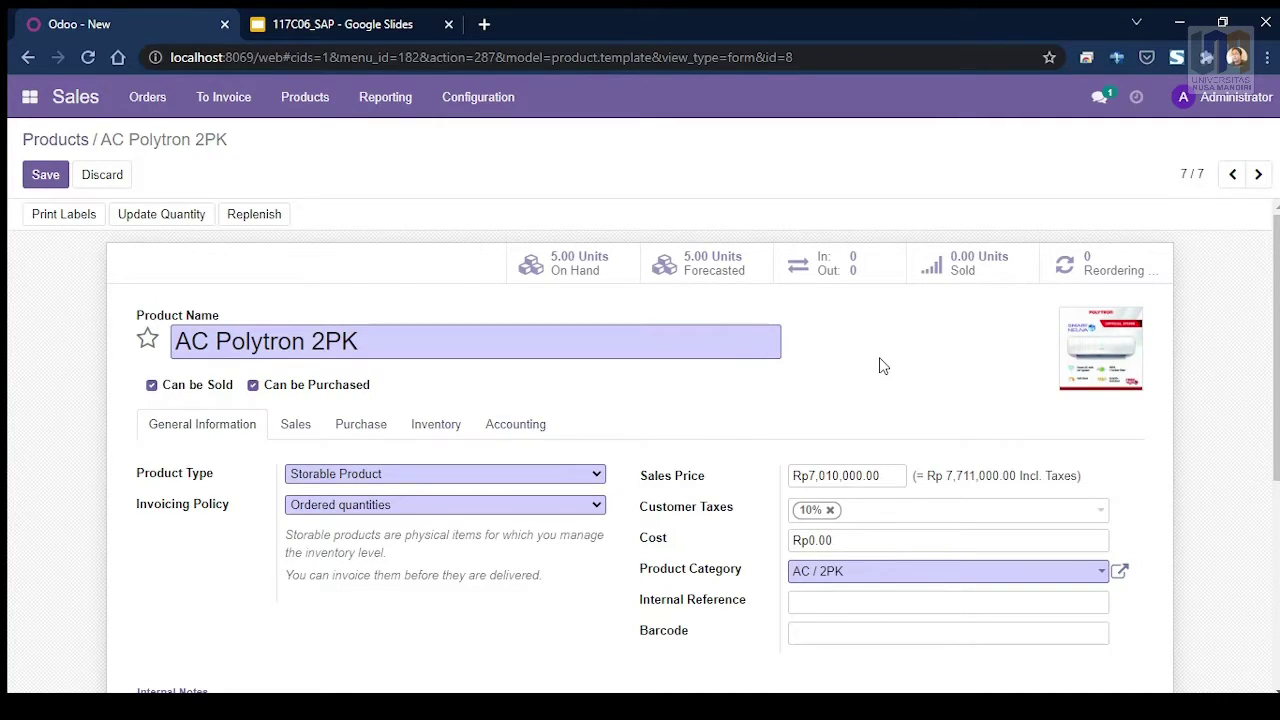
scroll(295, 378, "down", 1)
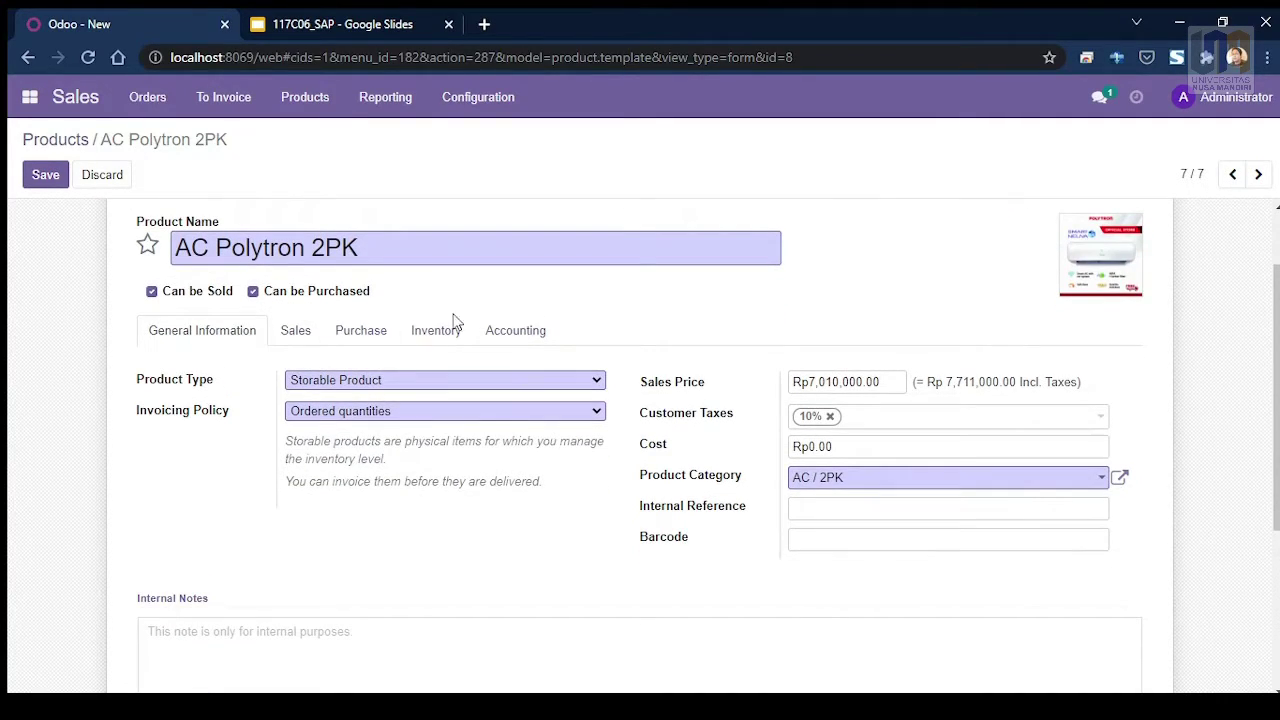
scroll(674, 477, "down", 3)
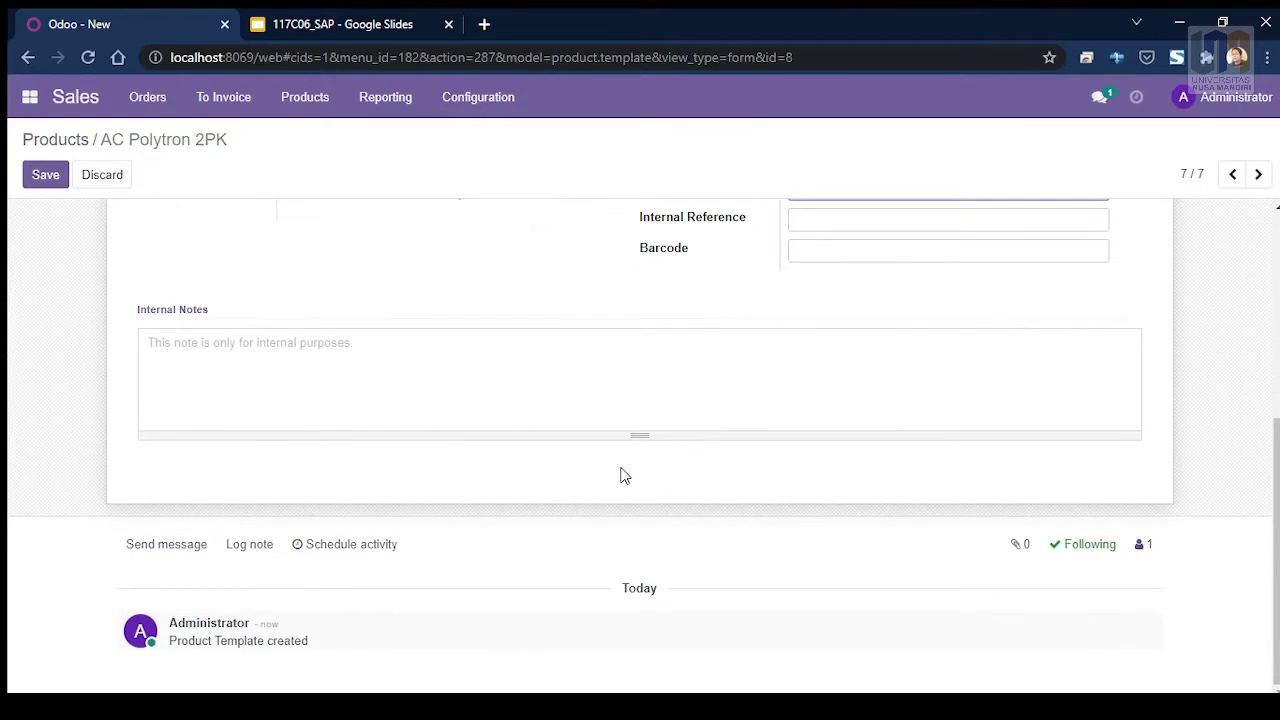
scroll(621, 477, "up", 5)
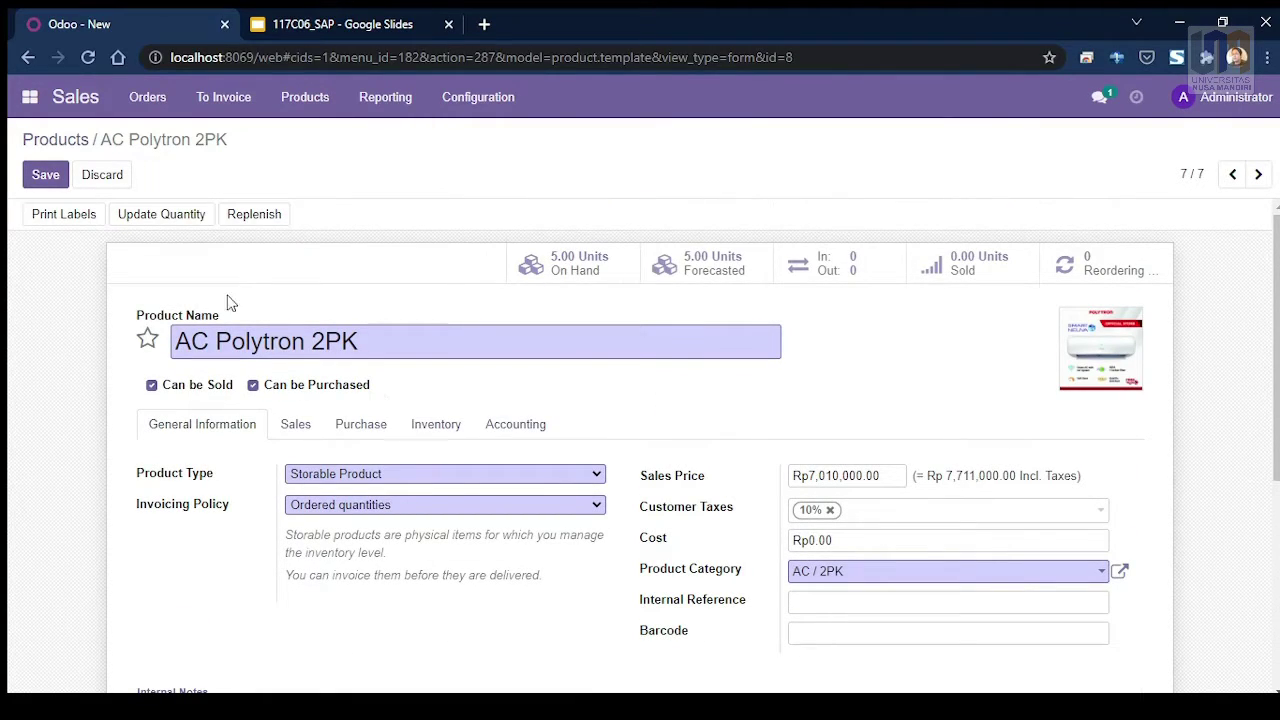
left_click(38, 176)
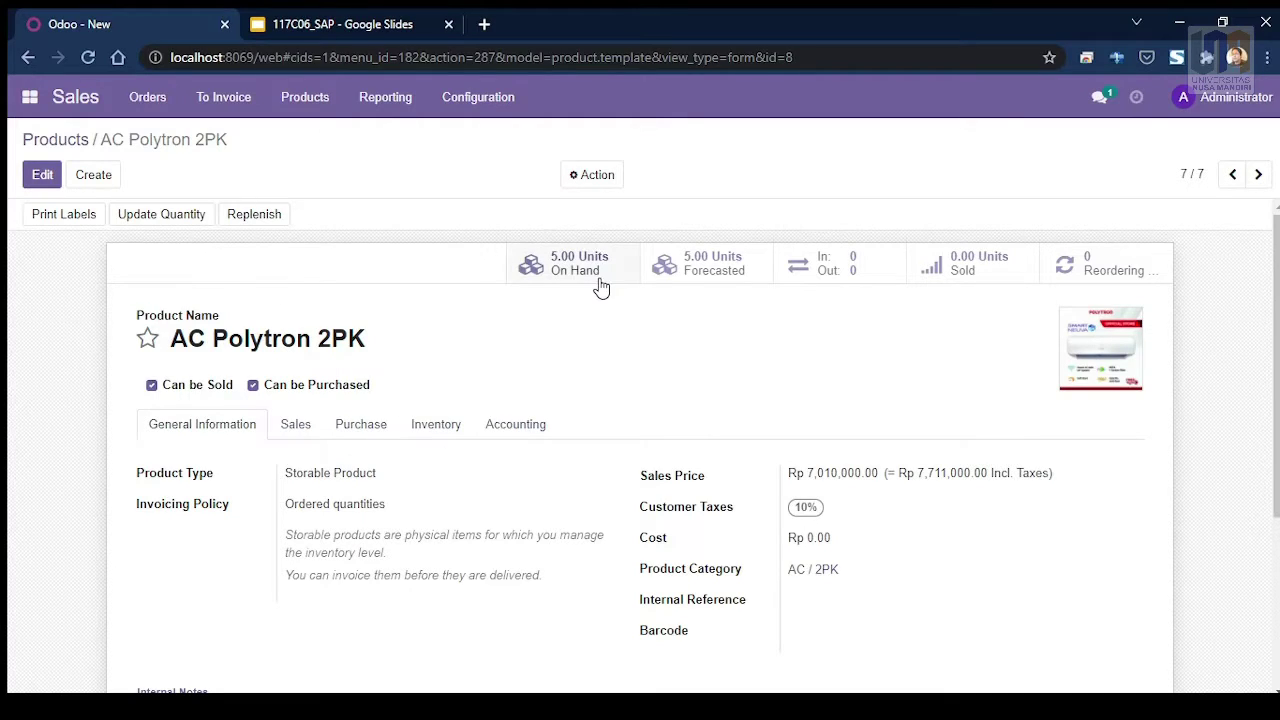
Step: Return to the Products catalogue, now listing seven products including AC Polytron 2PK
scroll(600, 287, "down", 2)
scroll(351, 343, "up", 2)
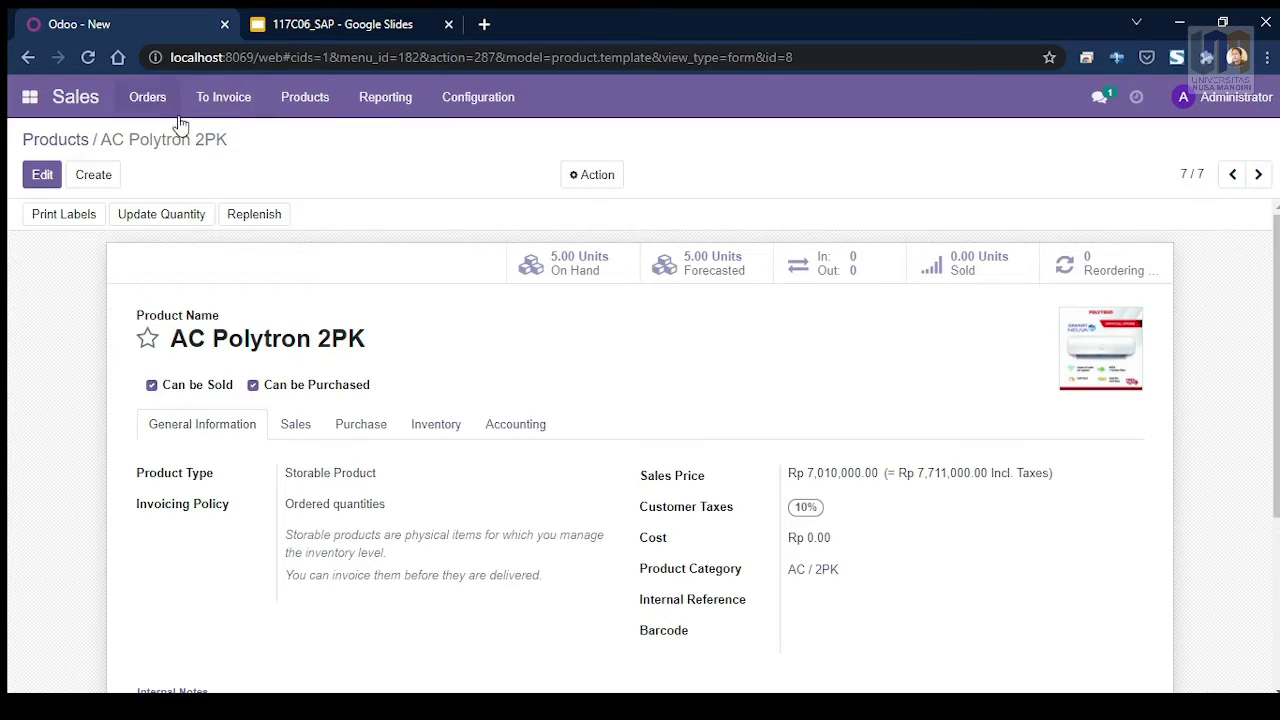
left_click(307, 110)
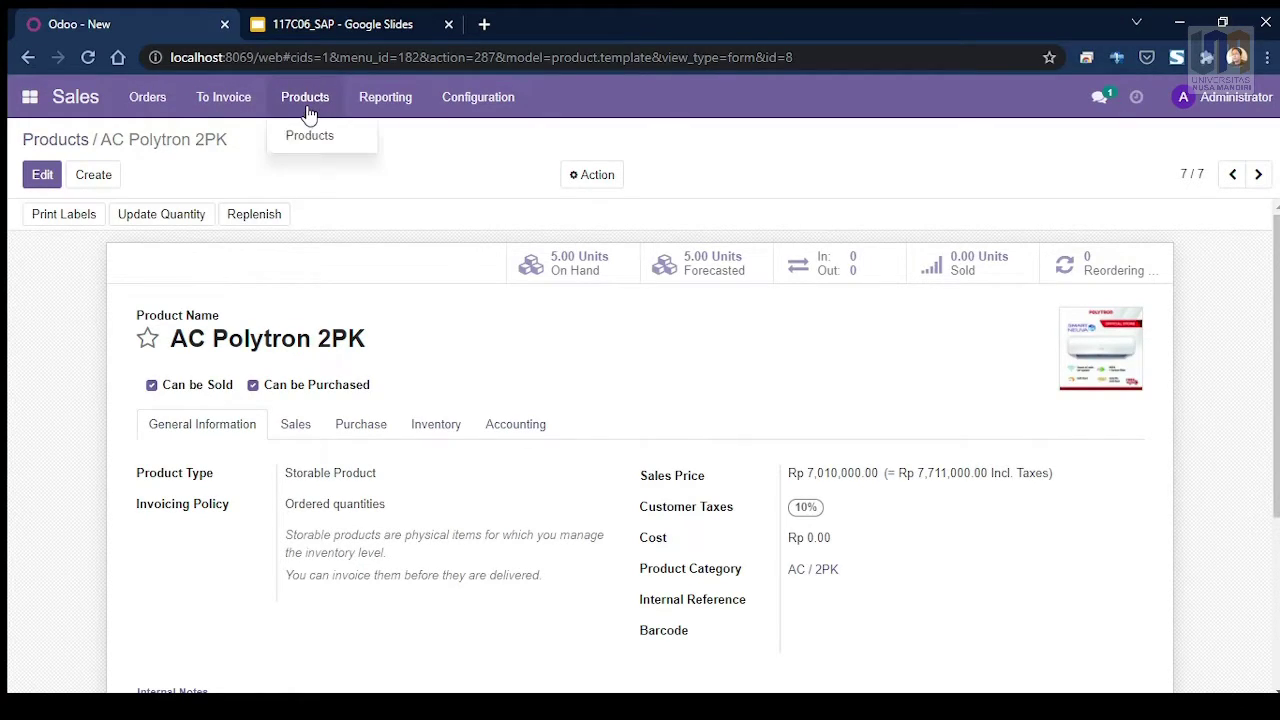
left_click(321, 148)
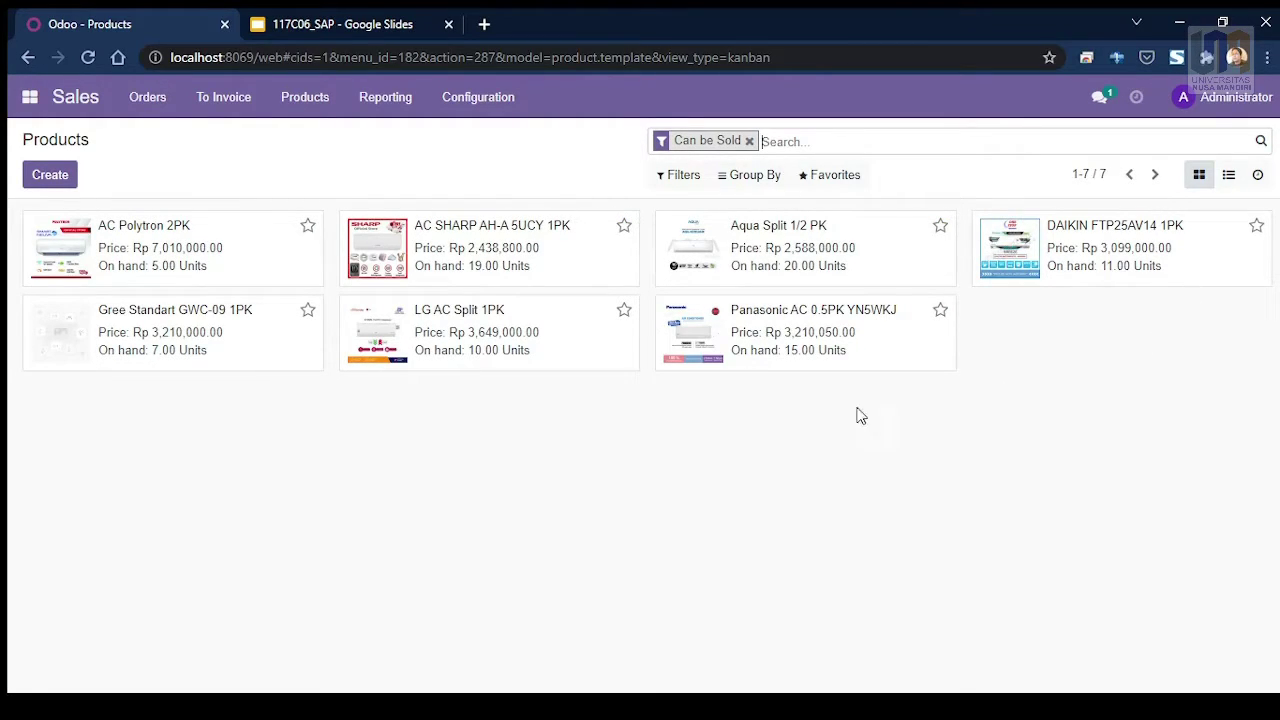
Step: Toggle favourite stars on the product cards and open the Aqua Split 1/2 PK product
left_click(307, 225)
left_click(307, 226)
left_click(307, 310)
left_click(765, 233)
double_click(765, 230)
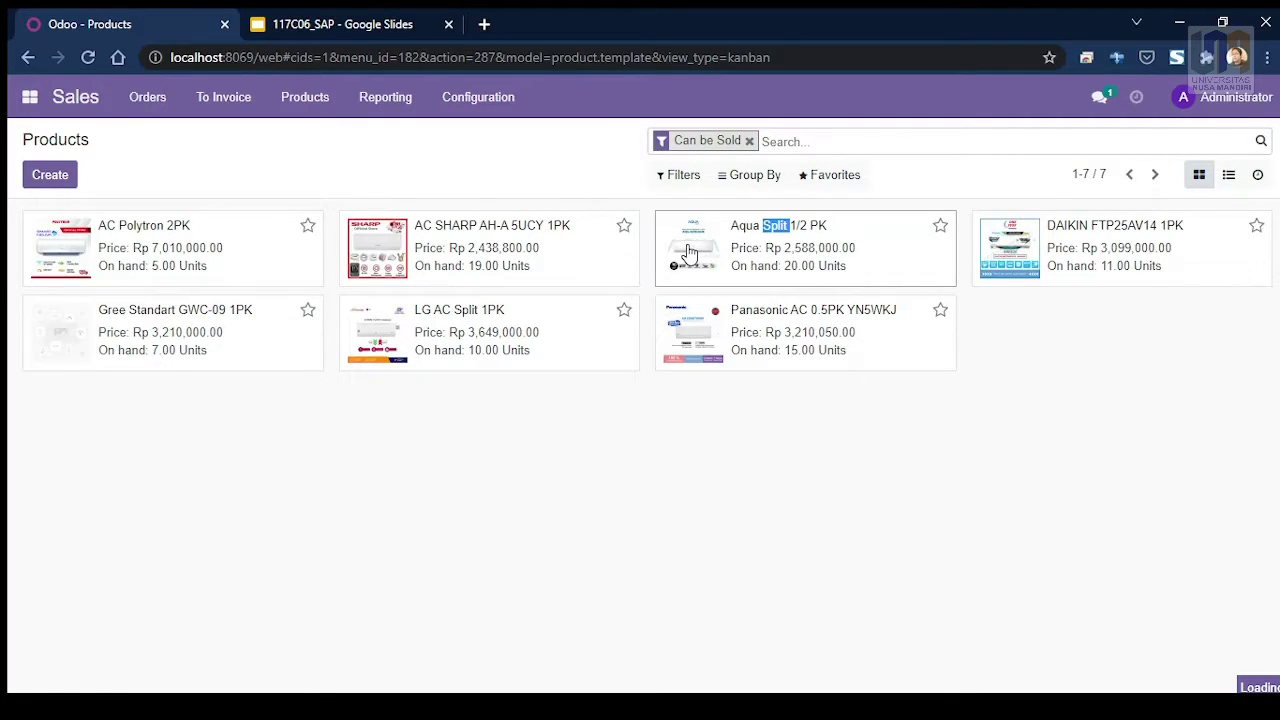
left_click(46, 173)
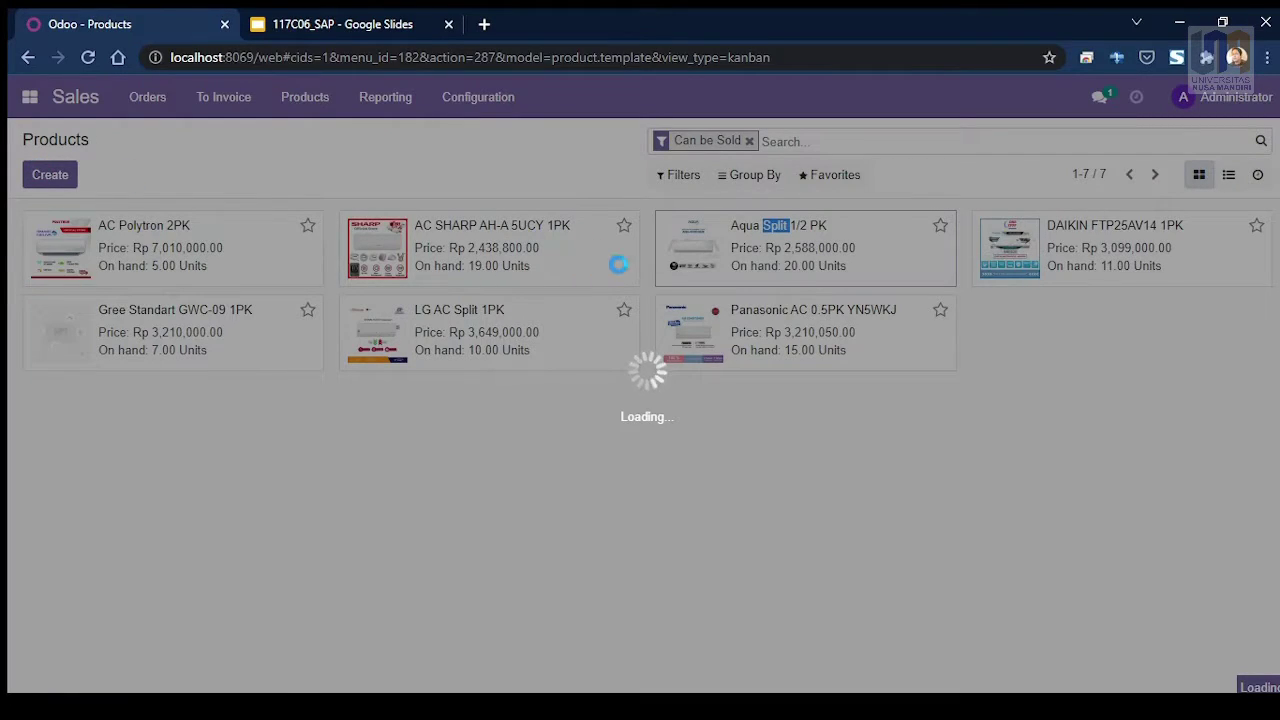
scroll(610, 365, "down", 3)
scroll(612, 365, "up", 3)
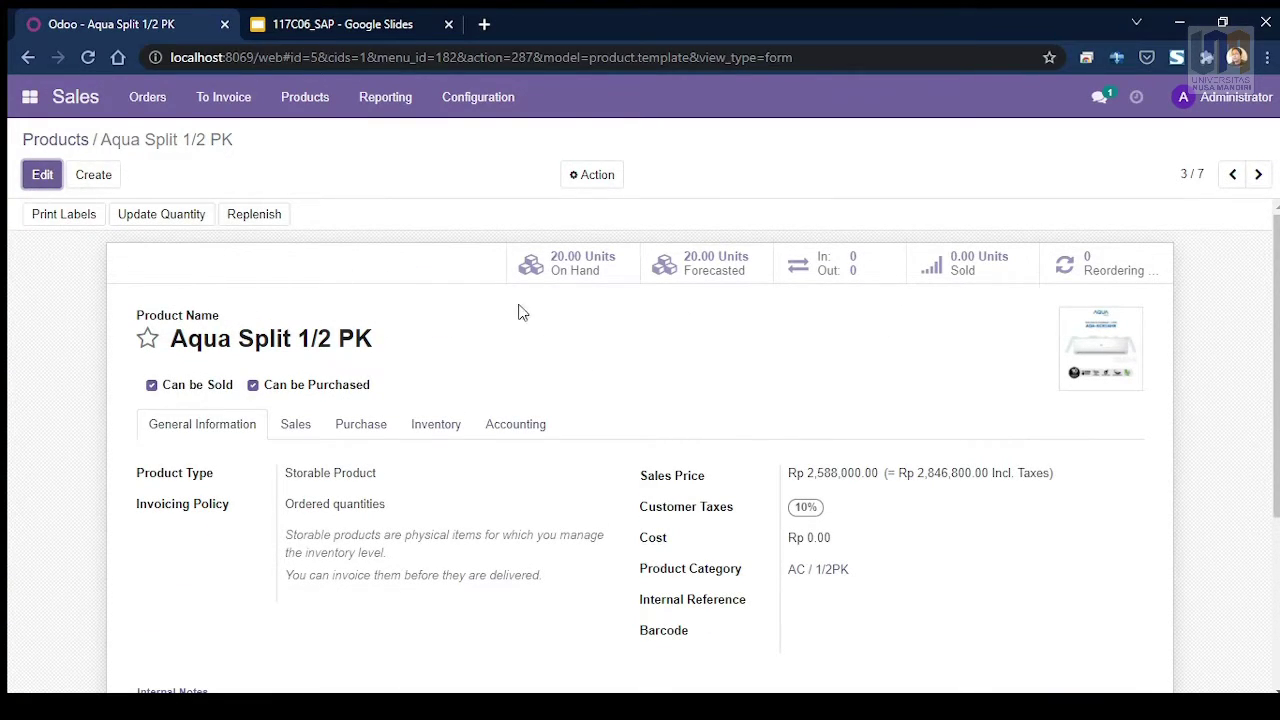
left_click(42, 184)
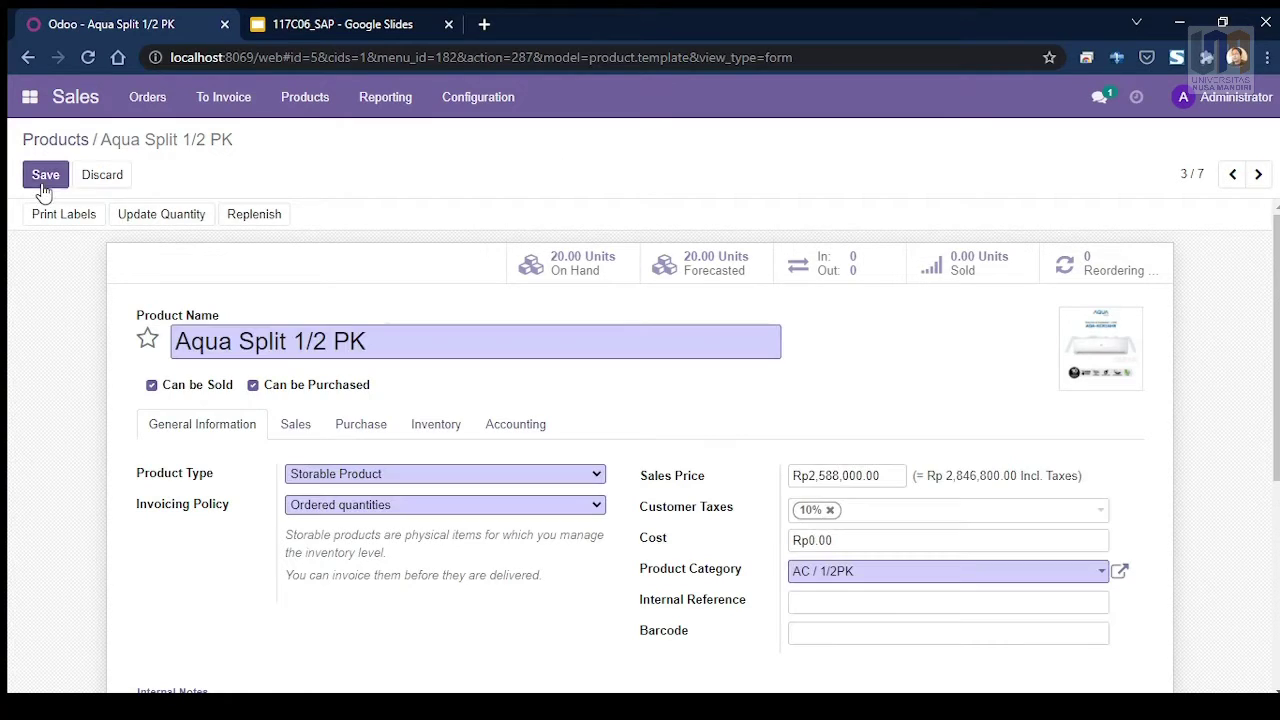
scroll(497, 400, "down", 2)
scroll(520, 370, "up", 3)
scroll(767, 470, "down", 2)
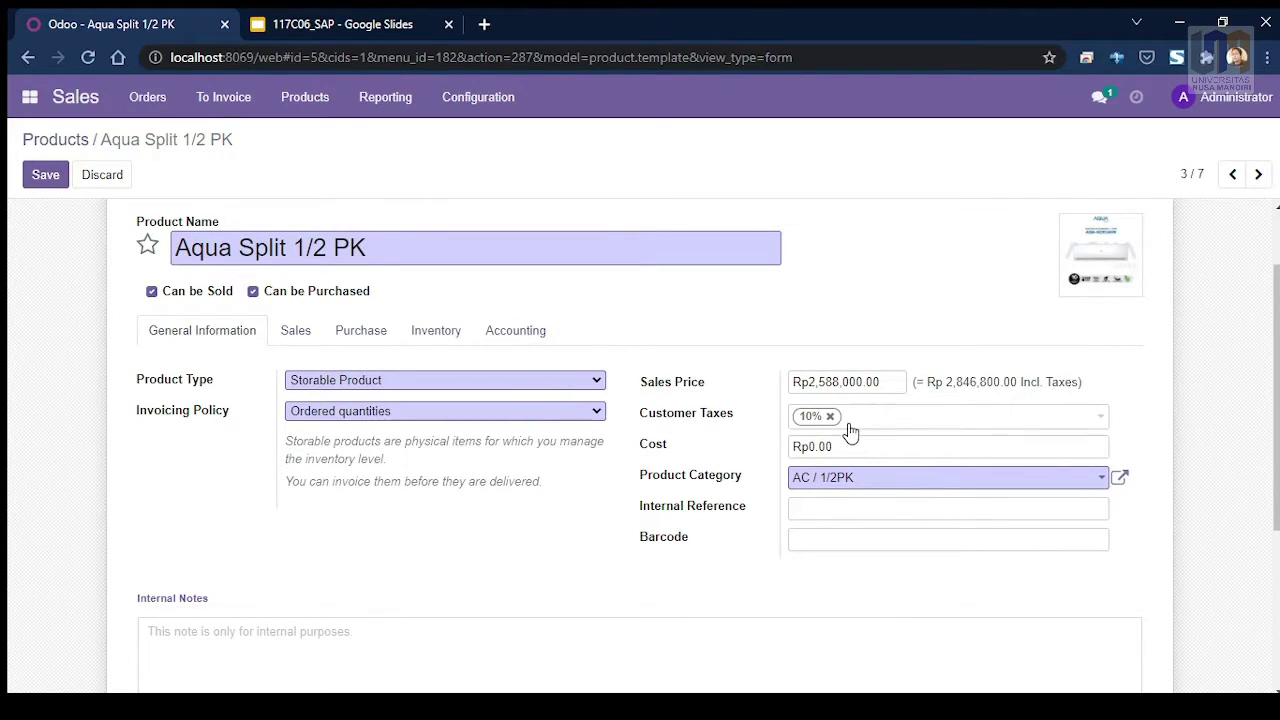
scroll(283, 404, "up", 2)
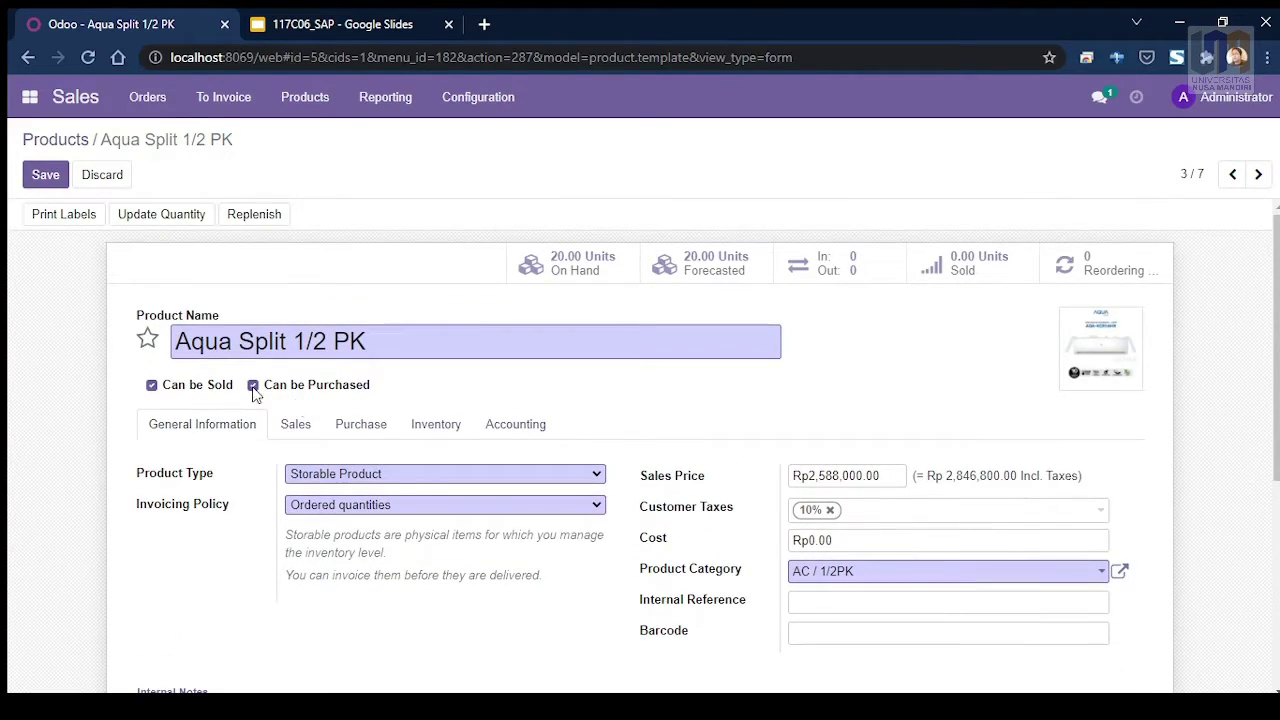
scroll(357, 403, "down", 2)
scroll(340, 330, "up", 2)
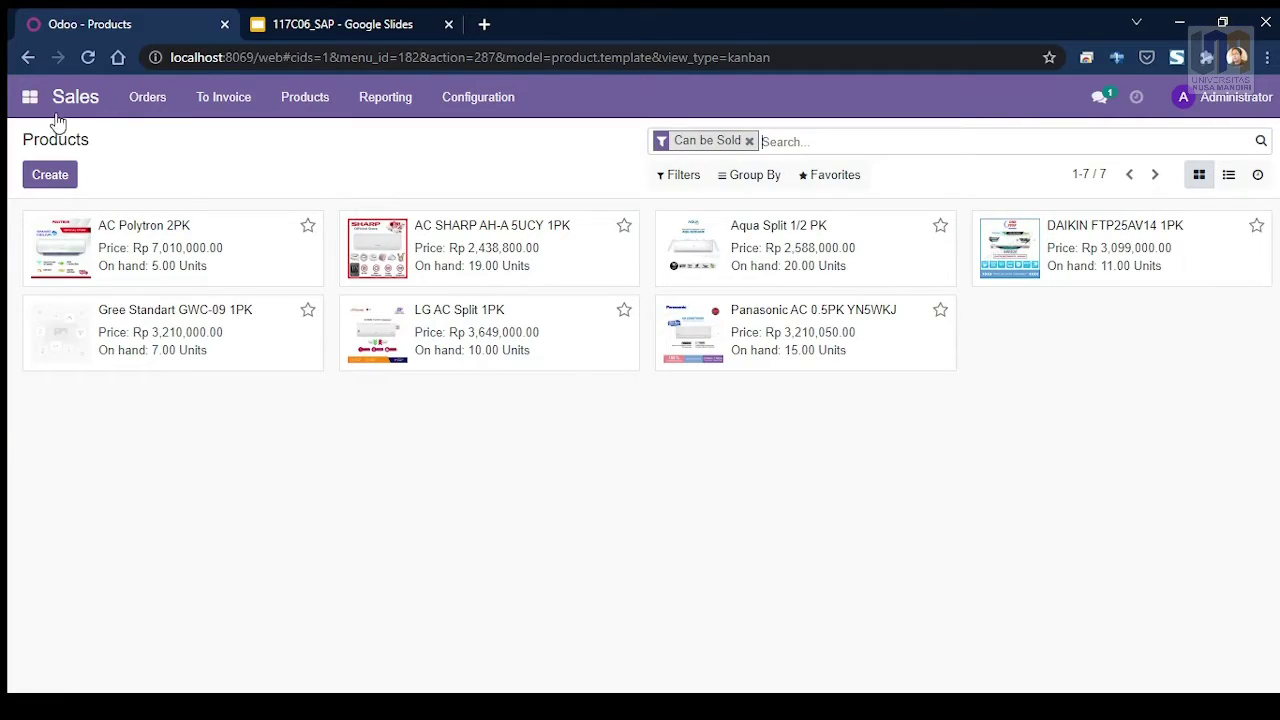
Step: Start a new Individual customer from Orders > Customers and enter the customer's full name
left_click(158, 113)
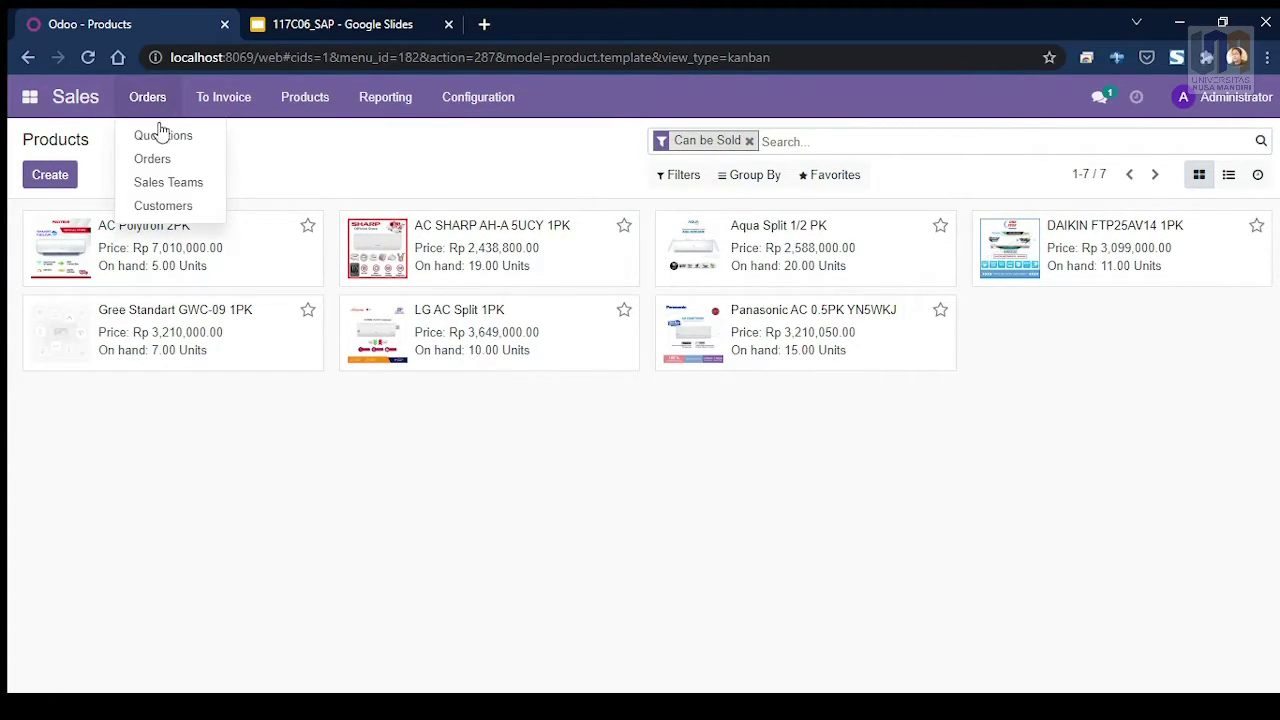
left_click(167, 209)
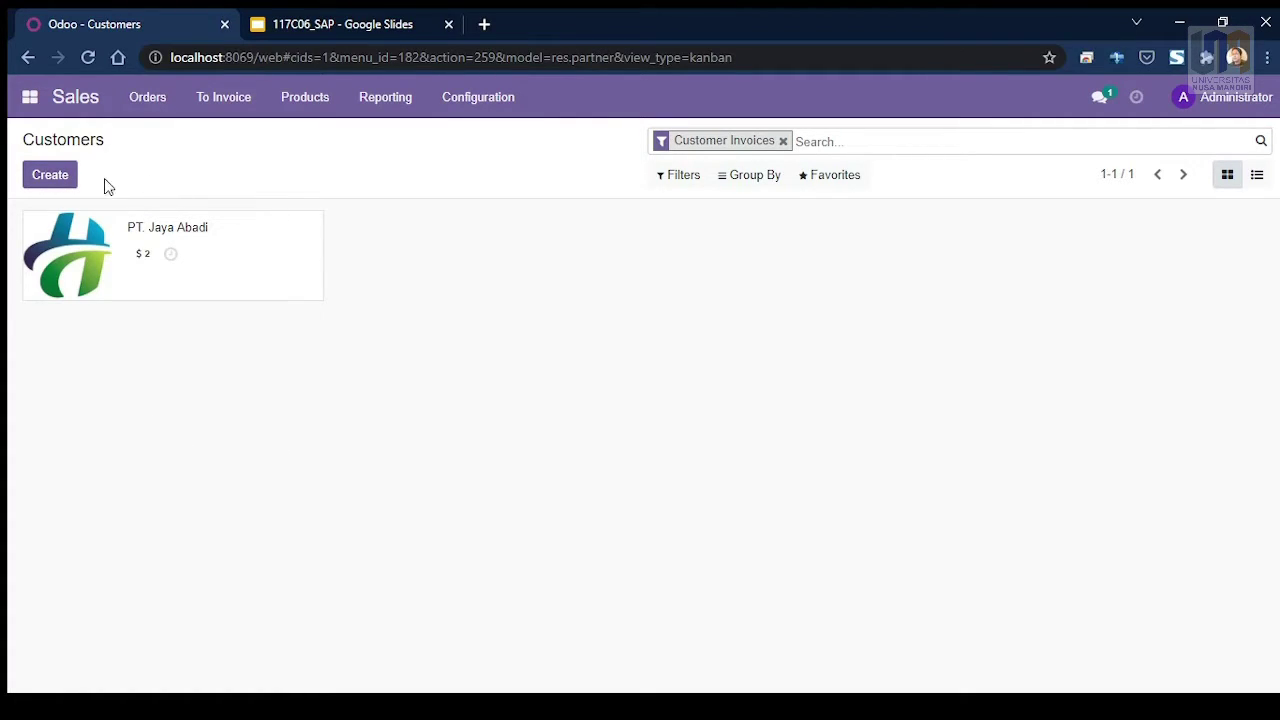
left_click(51, 177)
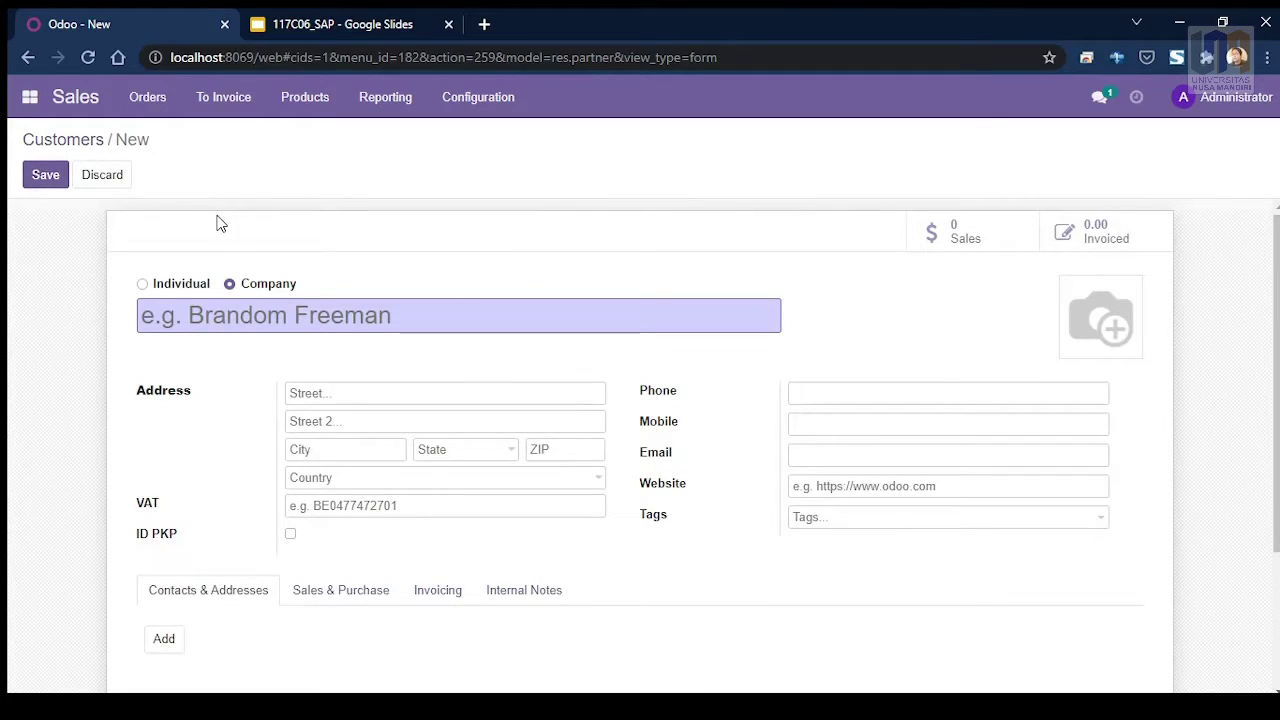
scroll(218, 221, "down", 1)
scroll(218, 221, "up", 1)
left_click(143, 285)
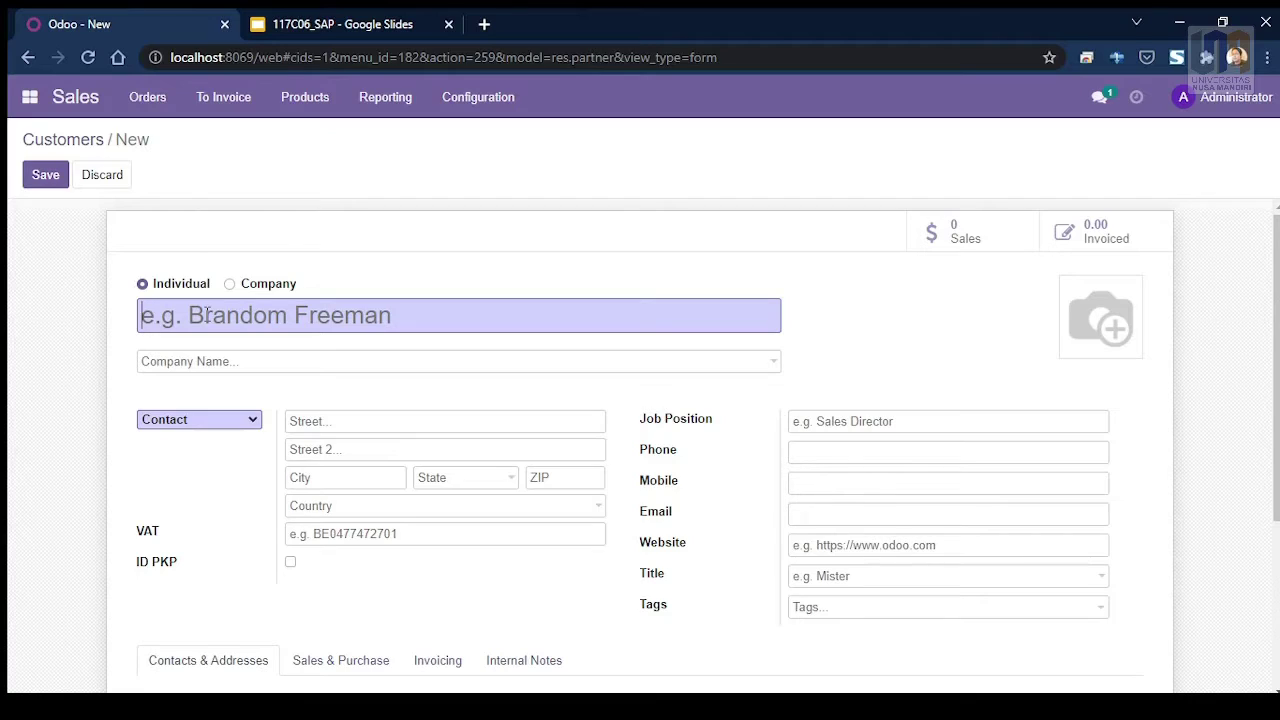
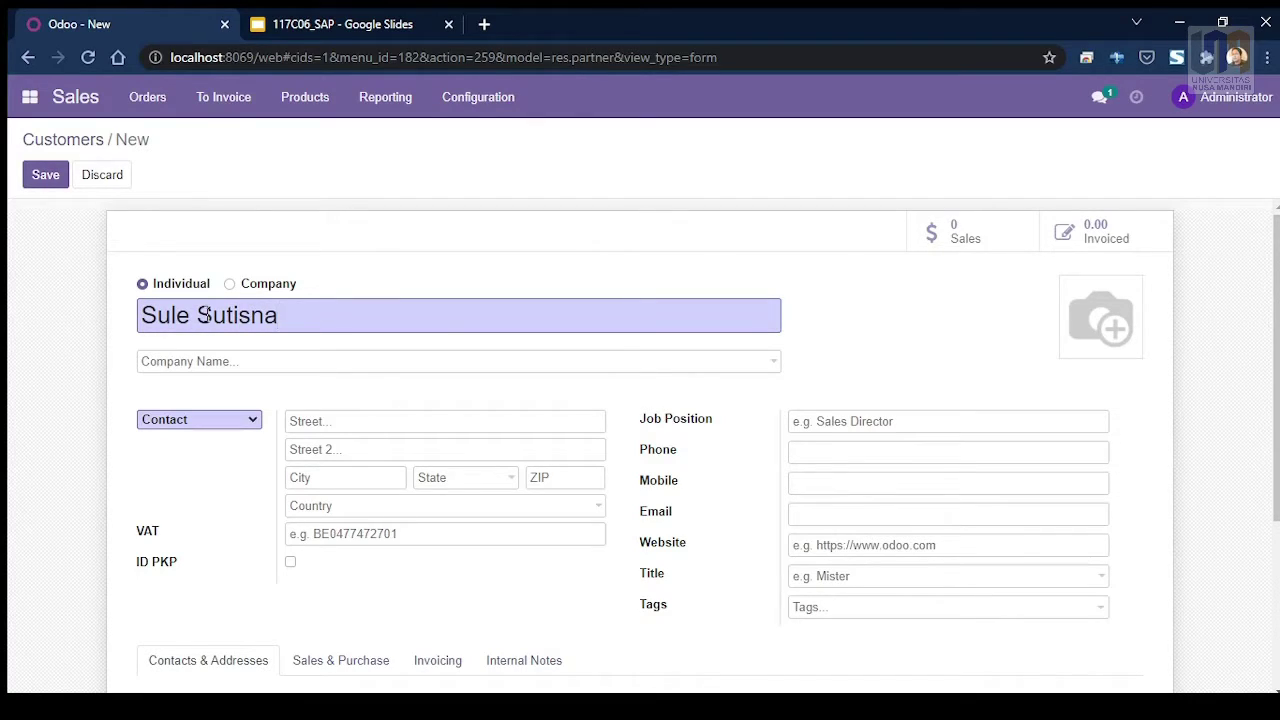
Step: Fill in the customer's street and city, and set the country to Indonesia
scroll(220, 322, "down", 1)
left_click(301, 327)
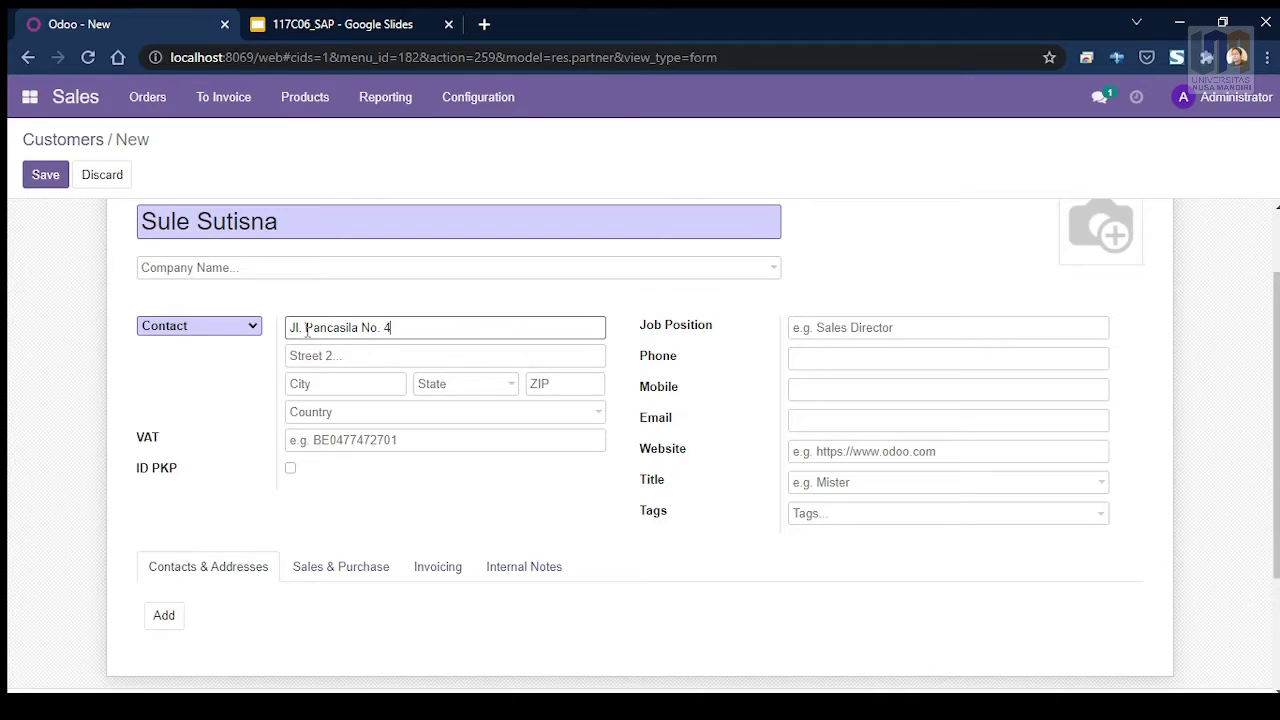
left_click(379, 415)
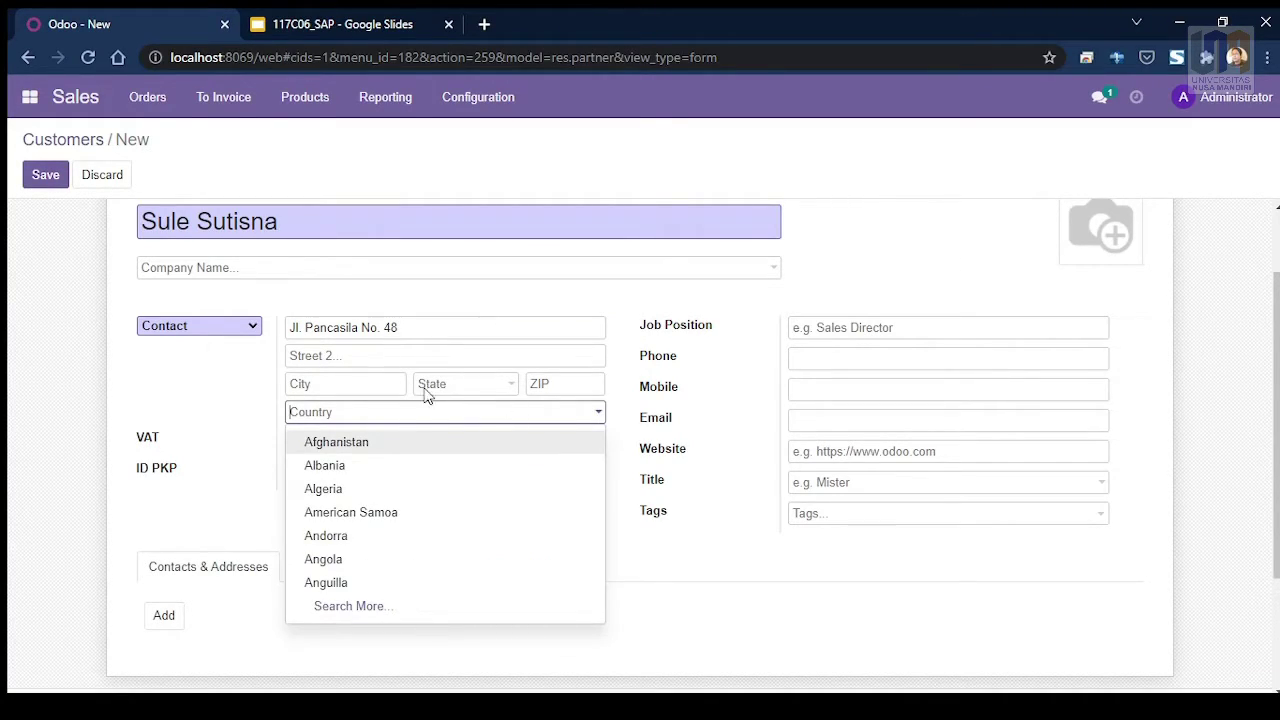
left_click(361, 383)
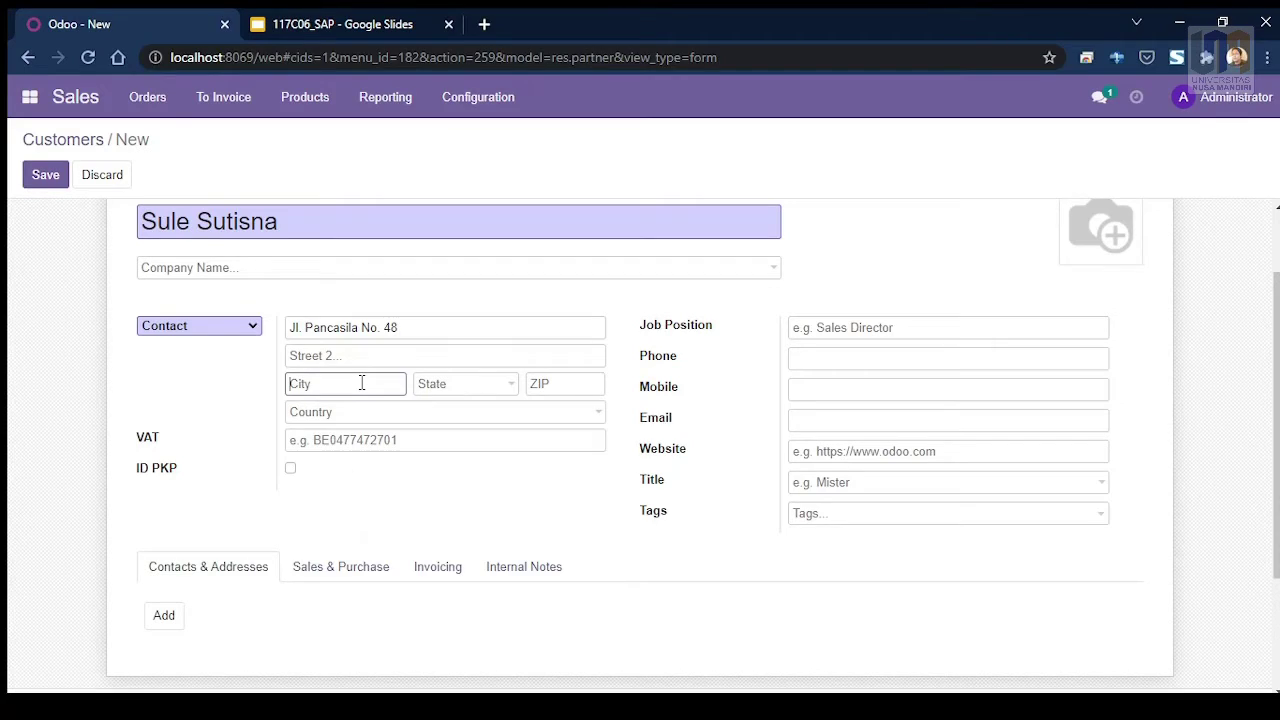
type("Jaka")
left_click(470, 388)
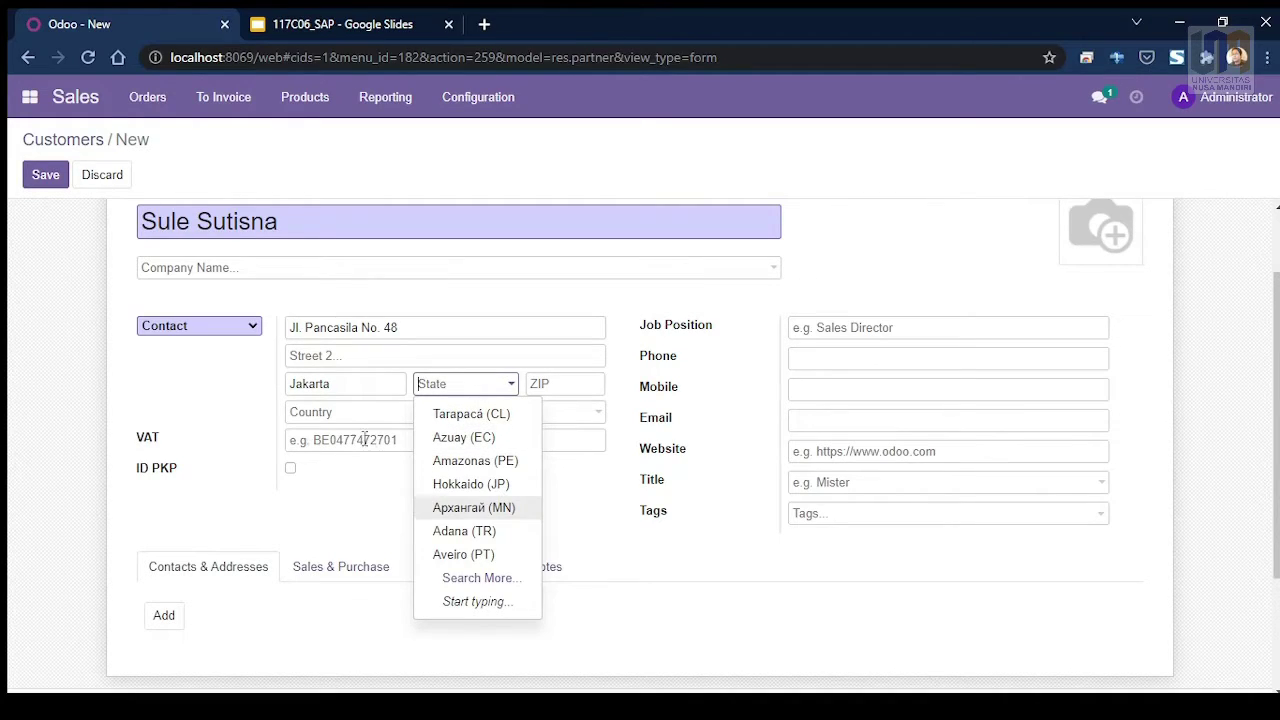
left_click(338, 416)
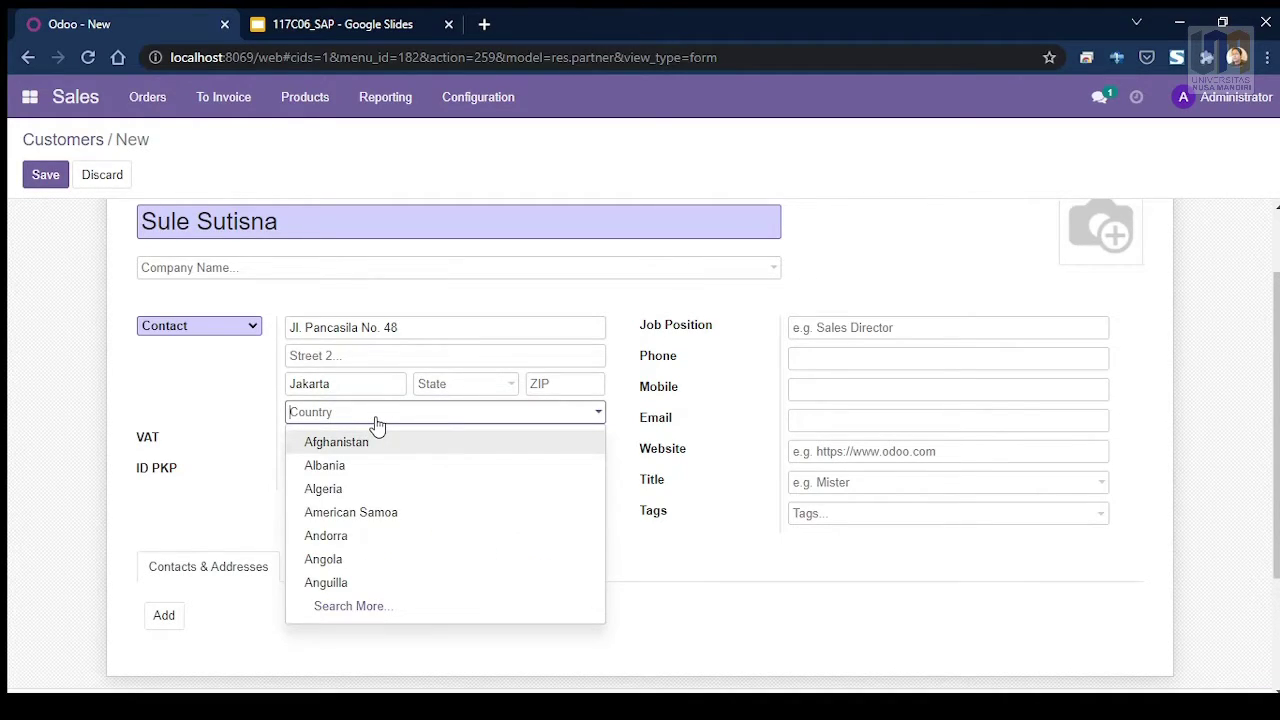
type("ind")
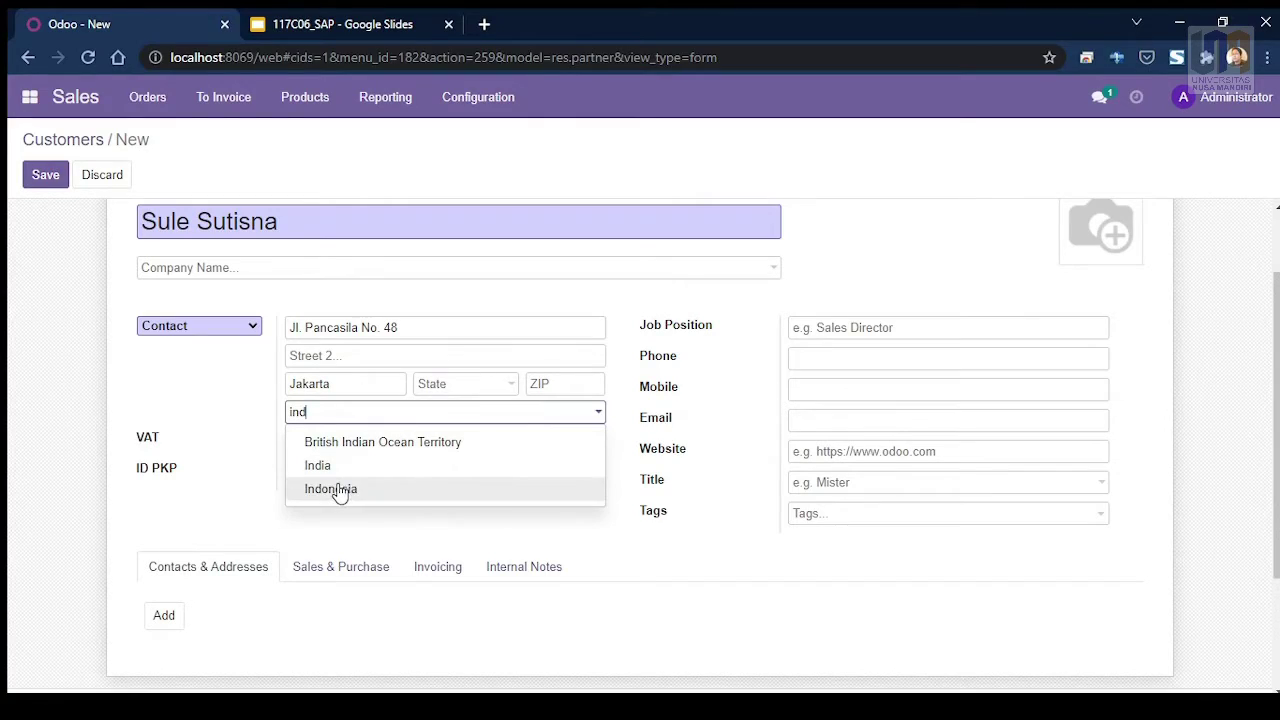
left_click(340, 490)
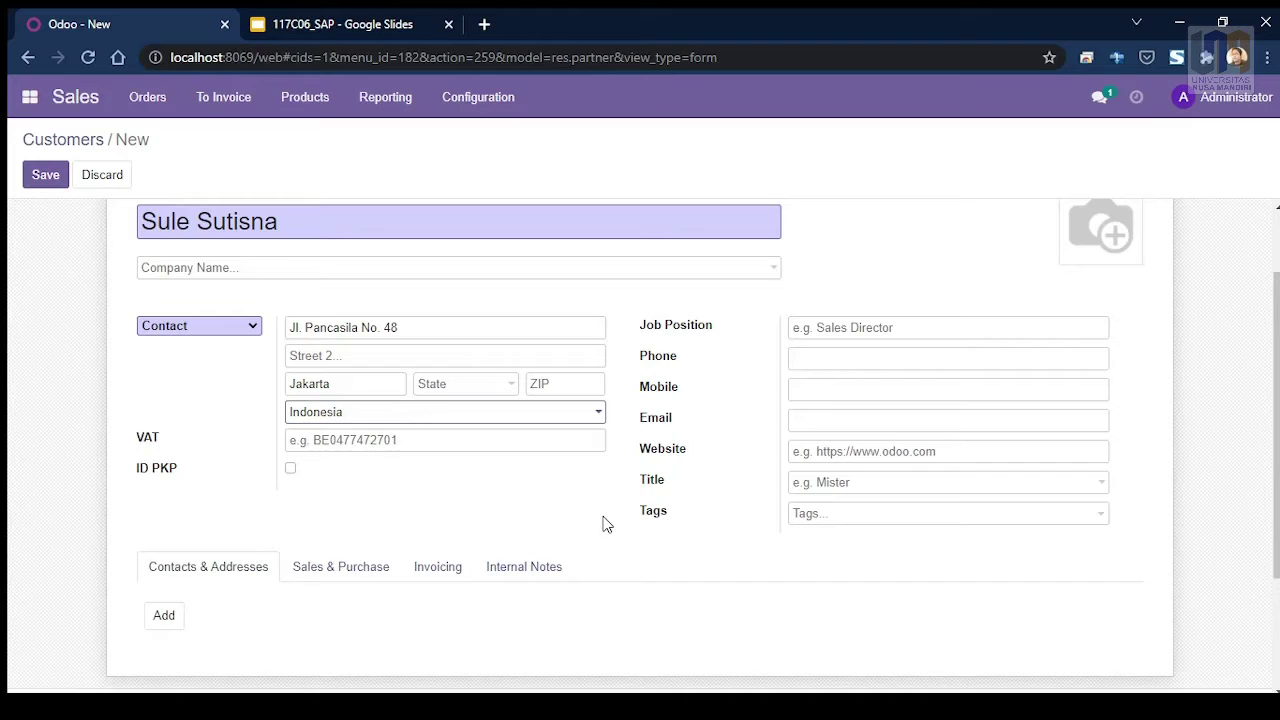
scroll(600, 526, "down", 1)
scroll(600, 524, "up", 1)
Step: Upload a profile photo for the new customer
scroll(1000, 290, "up", 1)
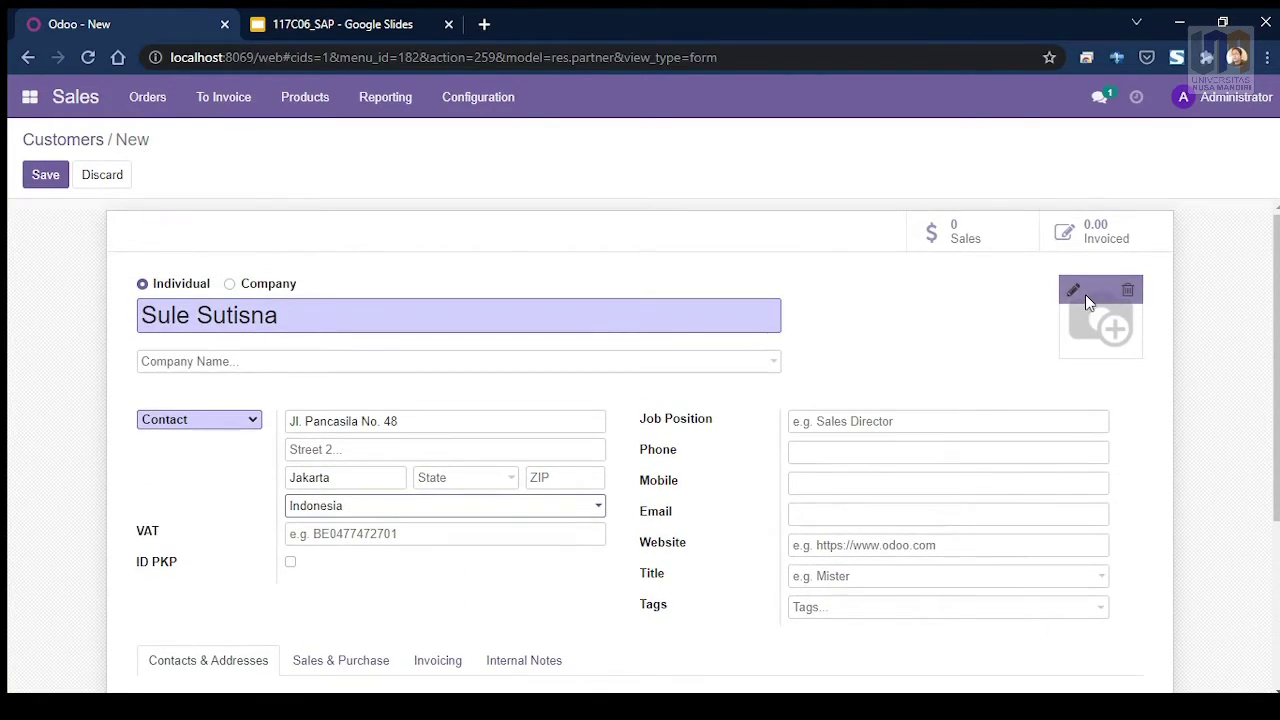
left_click(1074, 296)
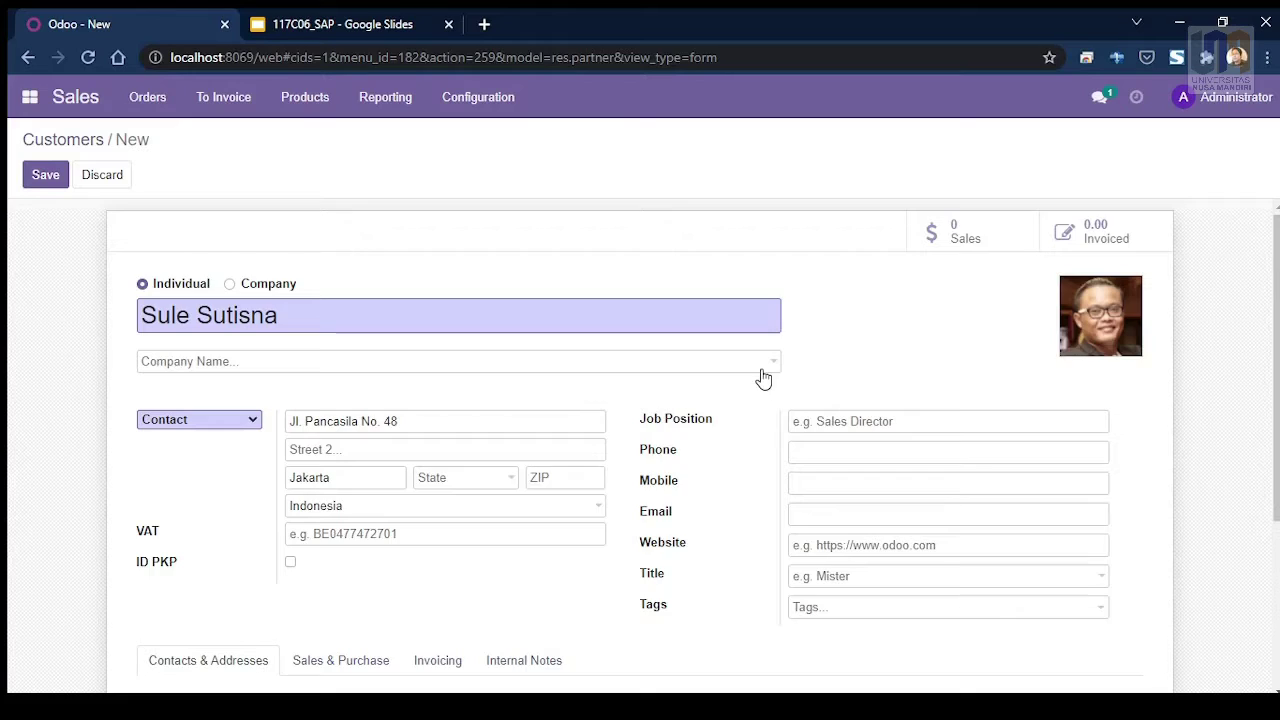
scroll(760, 375, "down", 1)
scroll(765, 390, "down", 2)
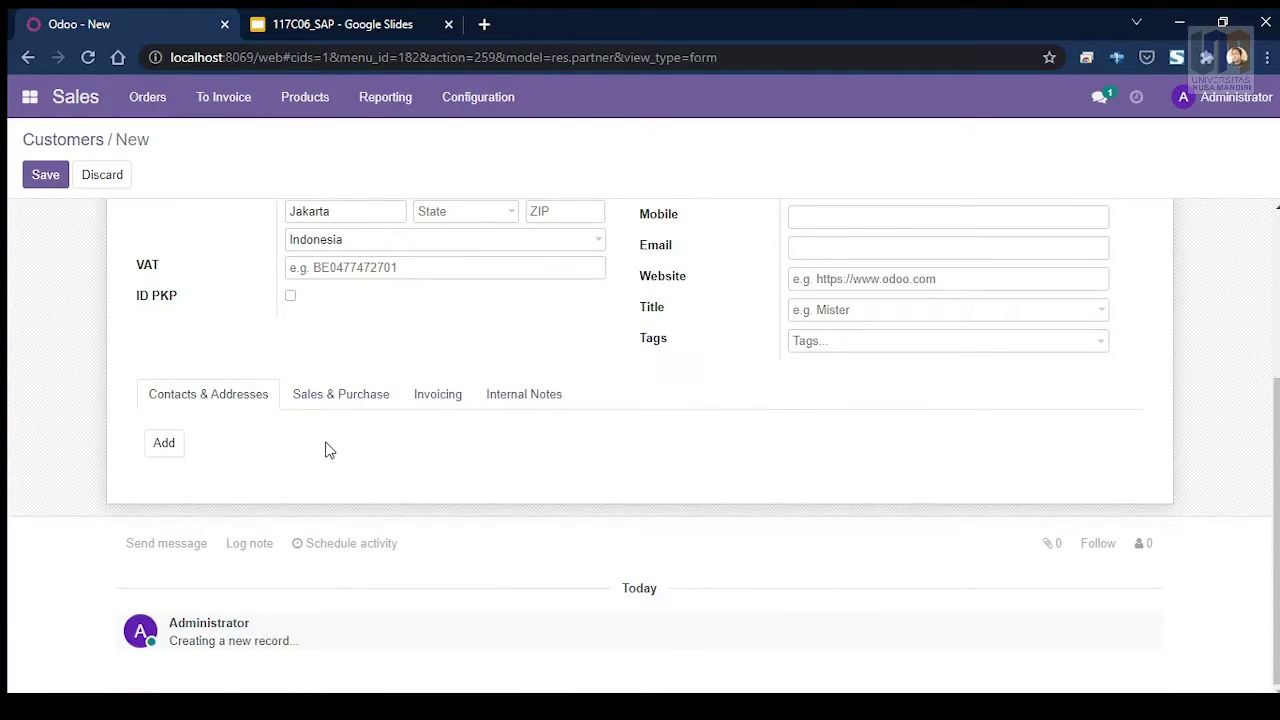
scroll(323, 448, "up", 1)
scroll(600, 345, "up", 1)
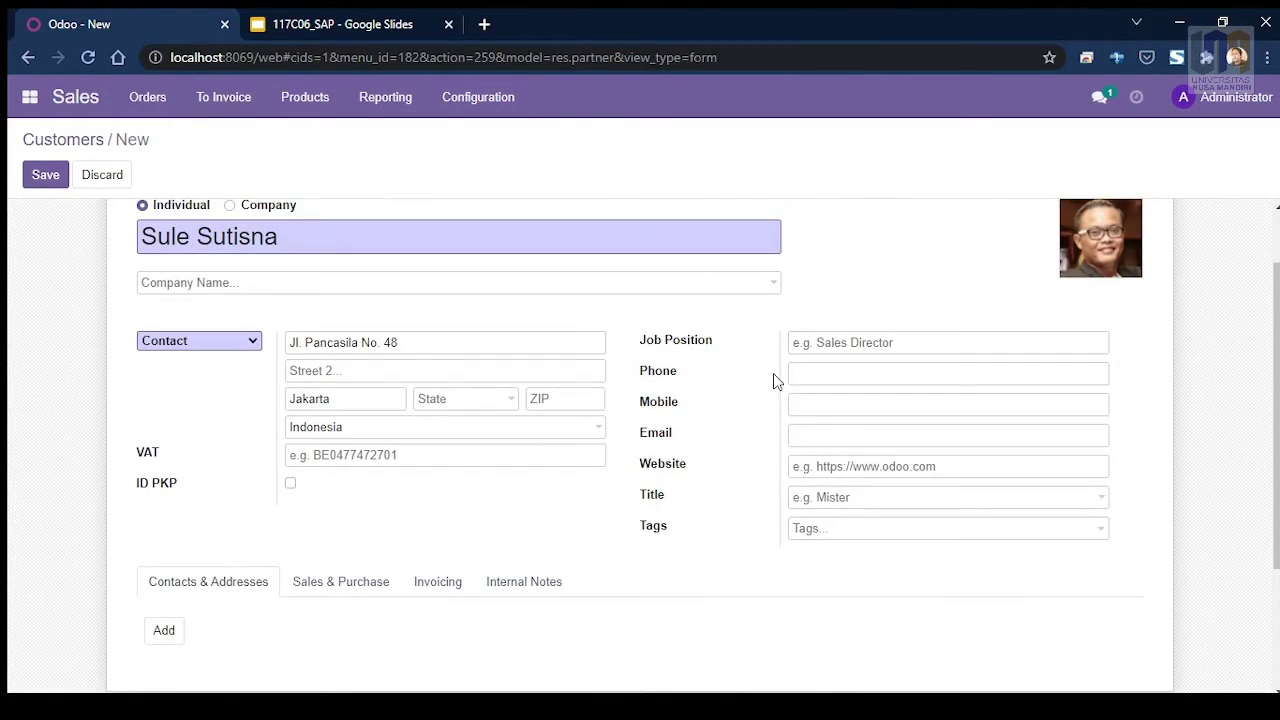
Step: Enter the customer's phone number as their mobile number, leaving Phone empty
left_click(832, 377)
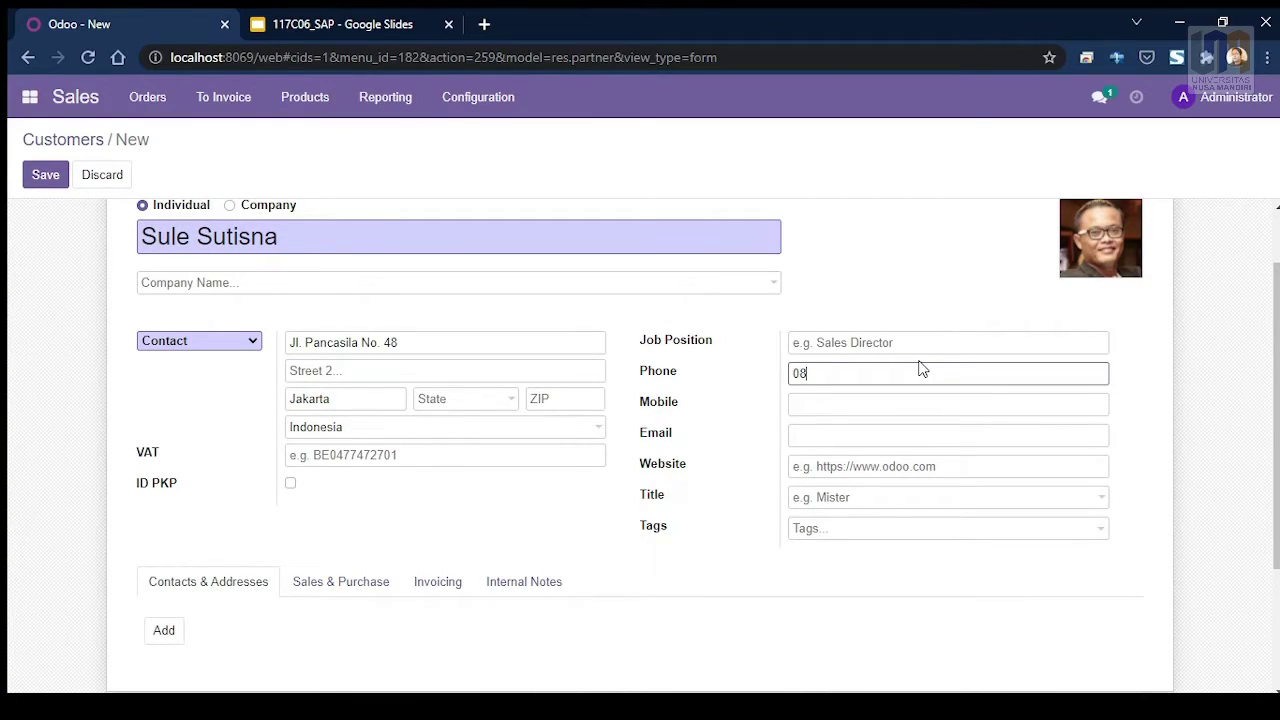
left_click_drag(880, 372, 790, 374)
key("ctrl+c")
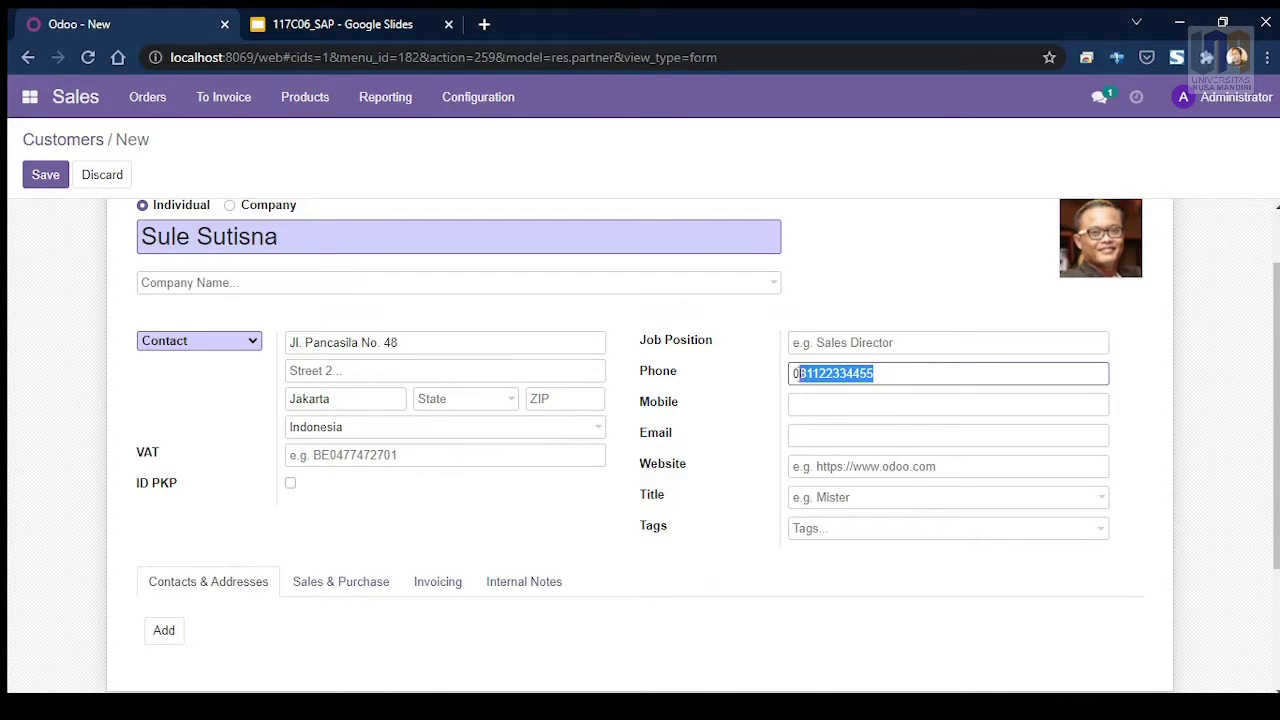
key("BackSpace")
left_click(818, 402)
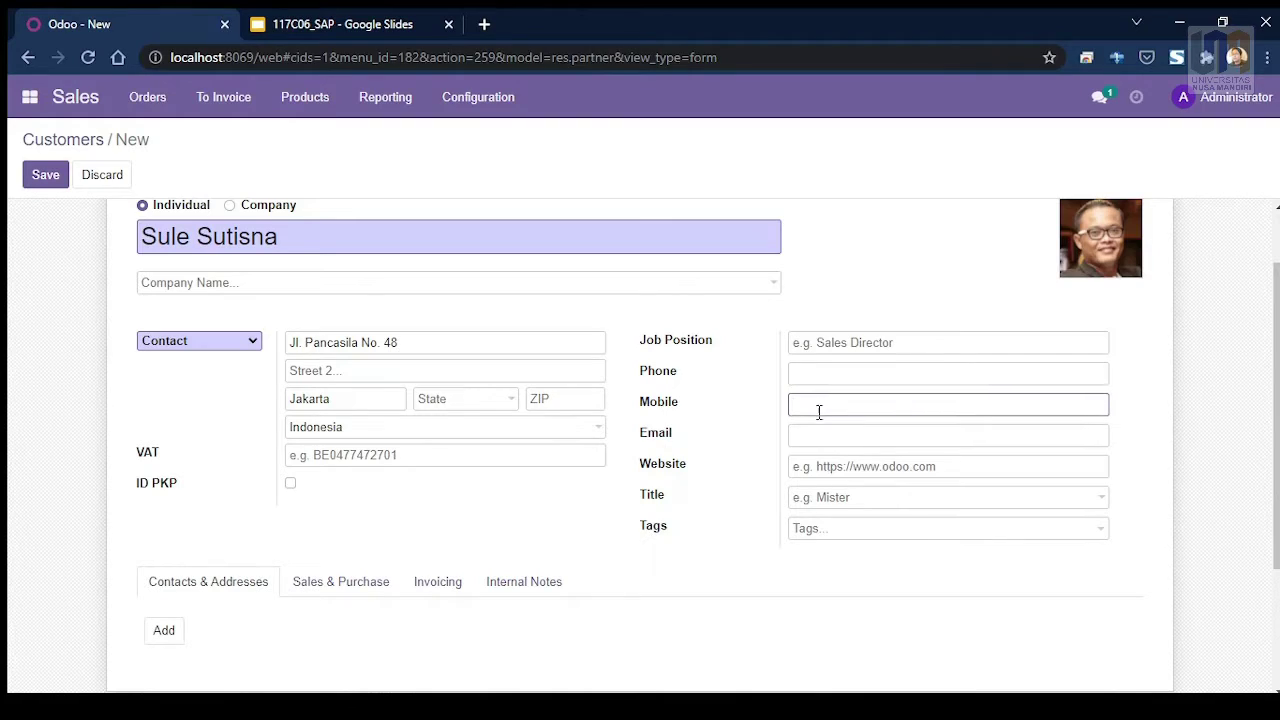
key("ctrl+v")
Step: Fill in the customer's e-mail address
left_click(806, 436)
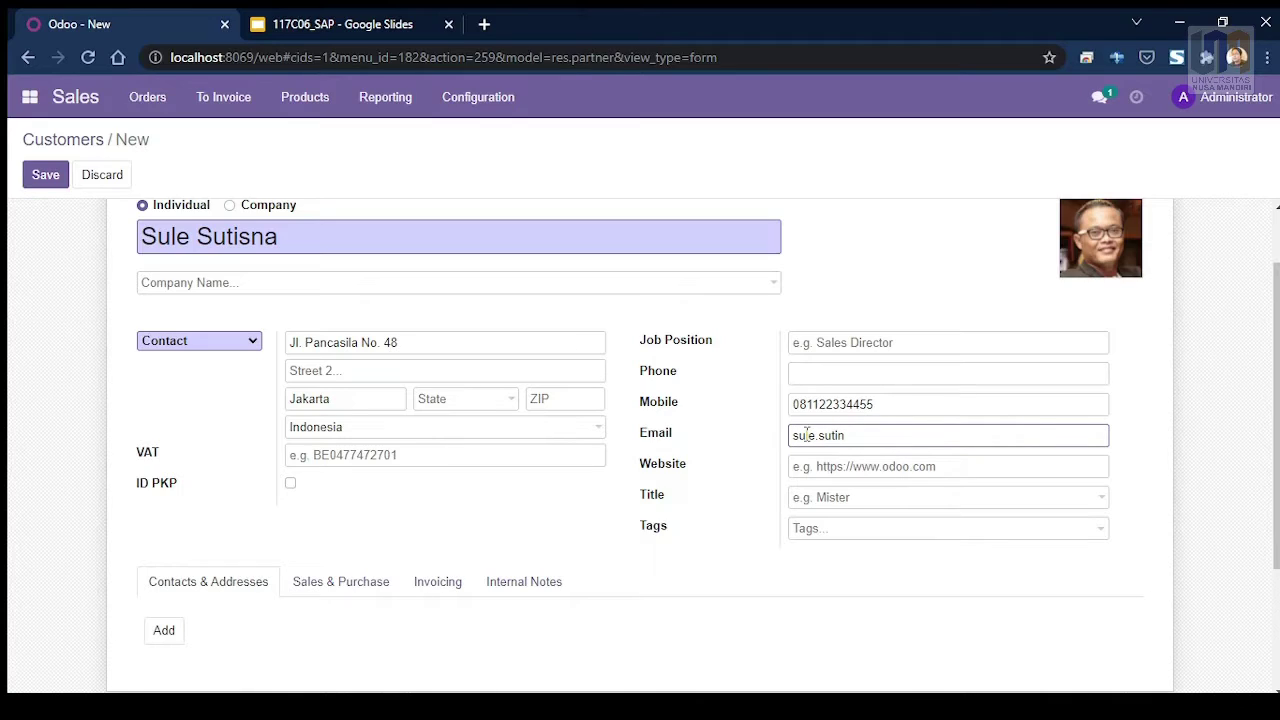
scroll(183, 397, "down", 2)
scroll(117, 220, "up", 3)
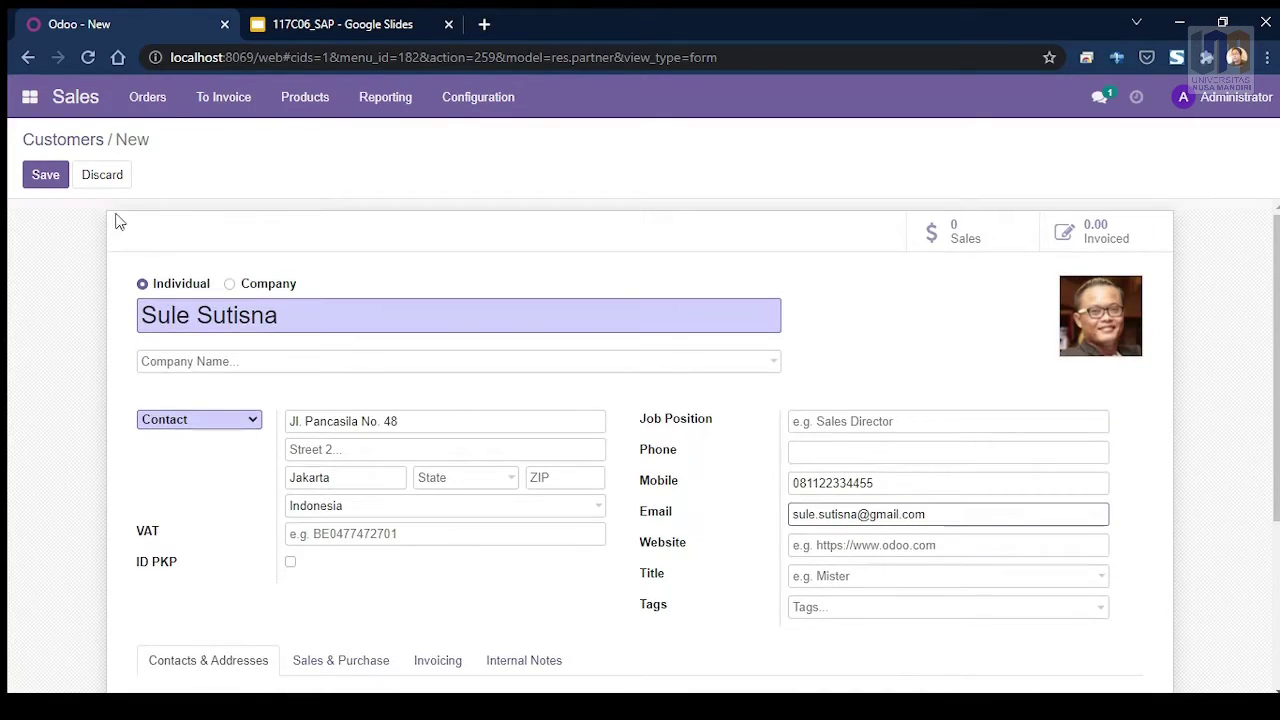
Step: Save the customer record and go back to Orders > Customers, now showing two customers
left_click(32, 178)
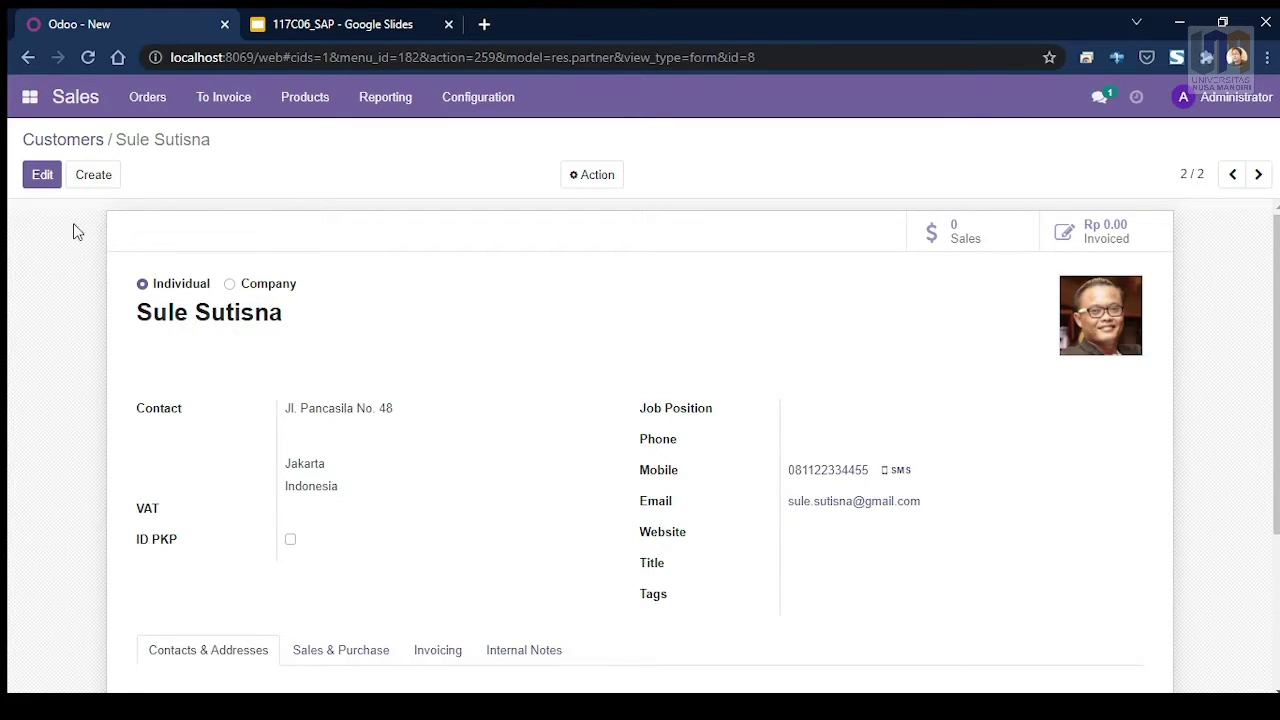
left_click(147, 104)
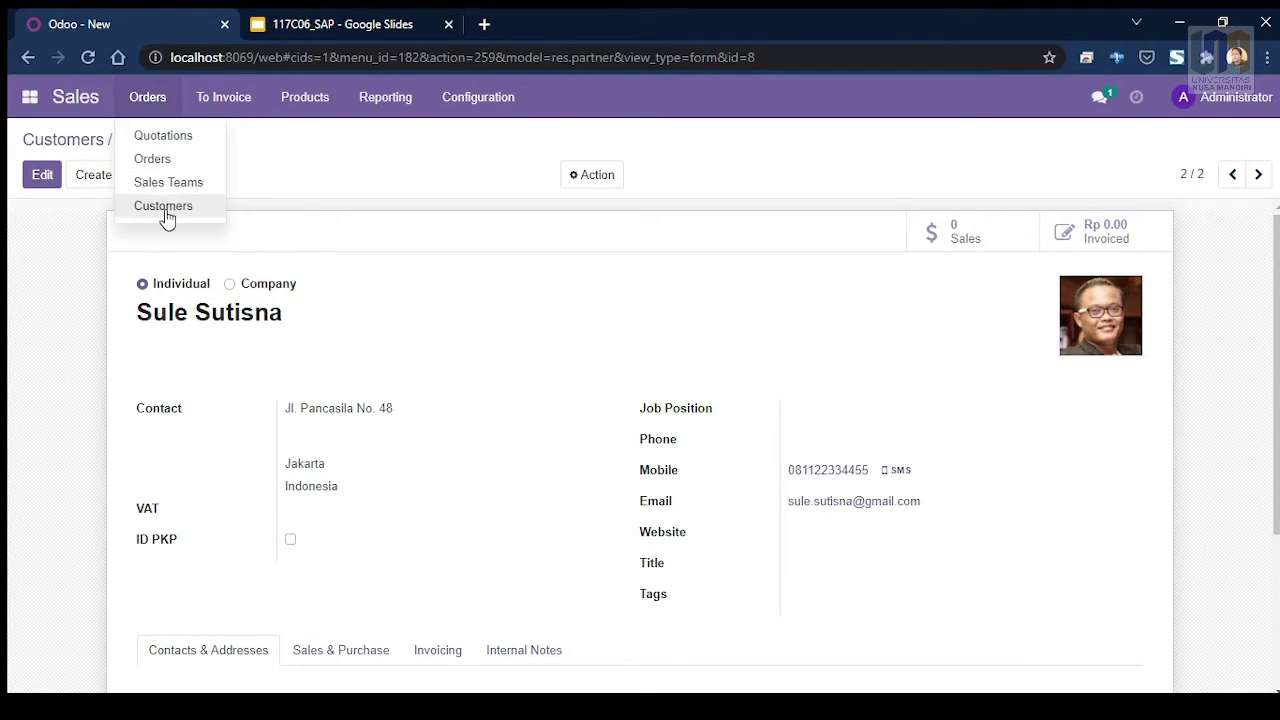
left_click(165, 210)
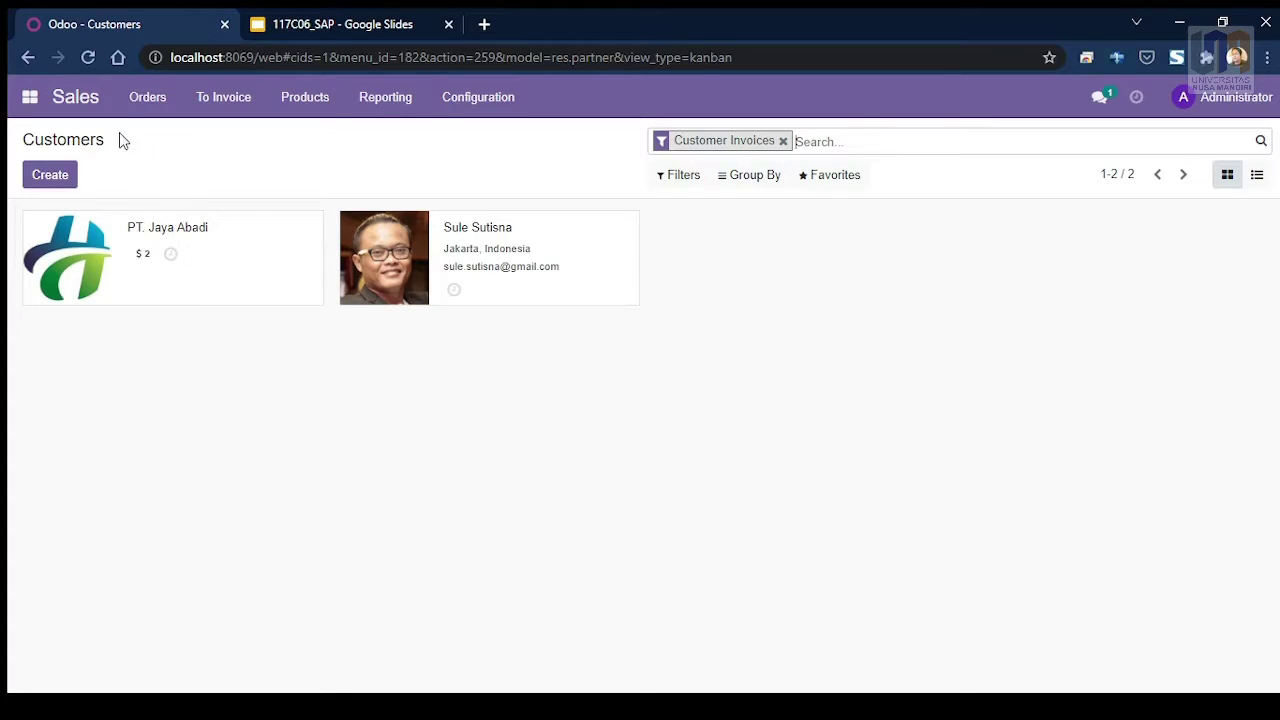
Step: Create a new quotation under Orders > Quotations for the newly created Jakarta customer
left_click(146, 104)
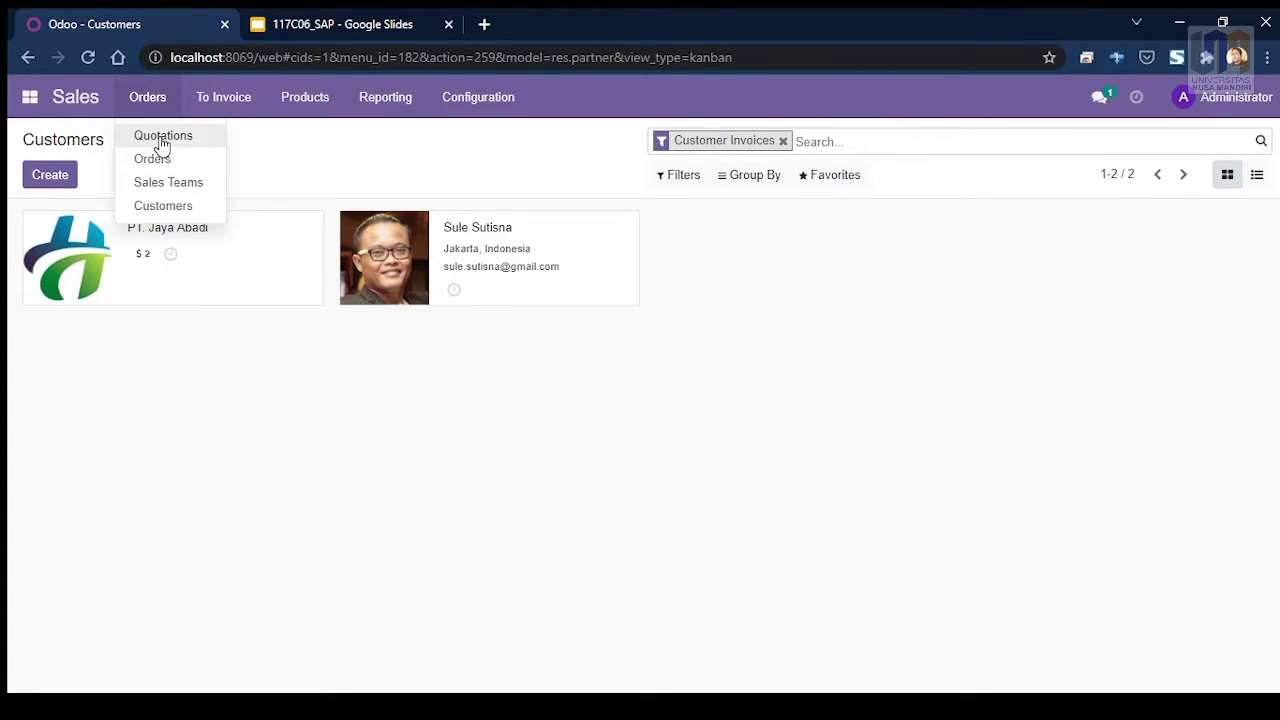
left_click(161, 143)
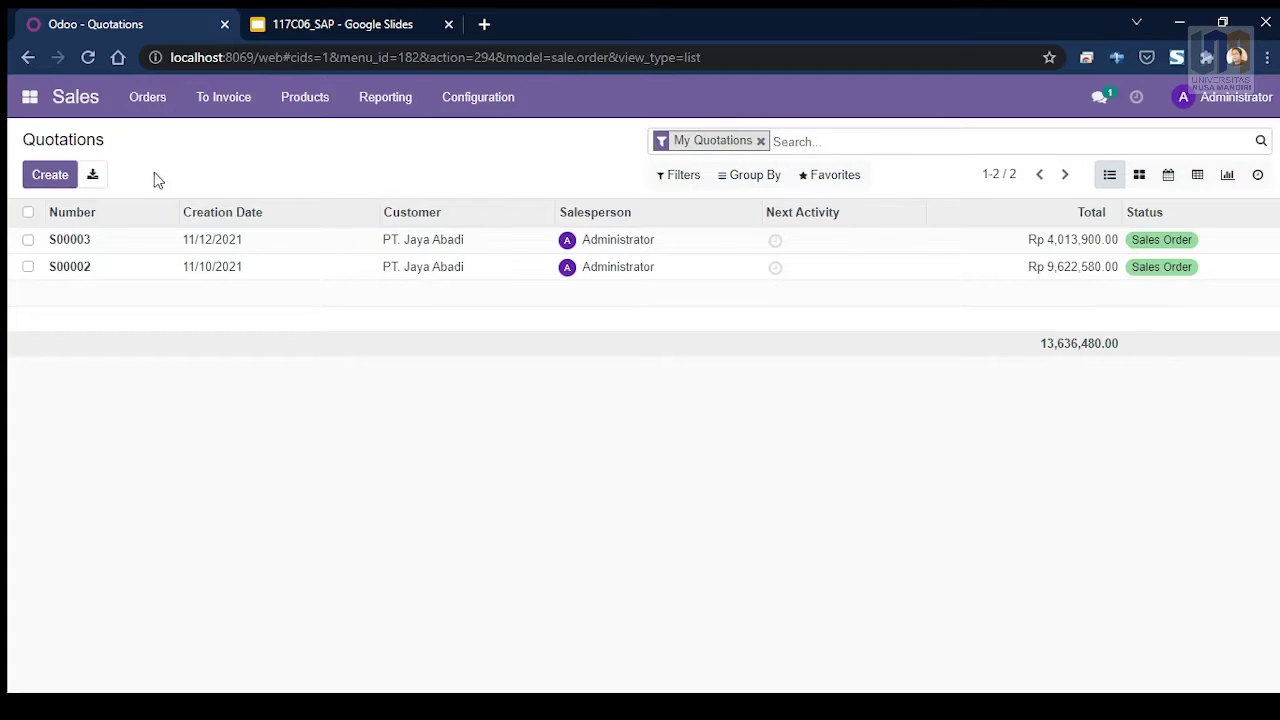
left_click(47, 178)
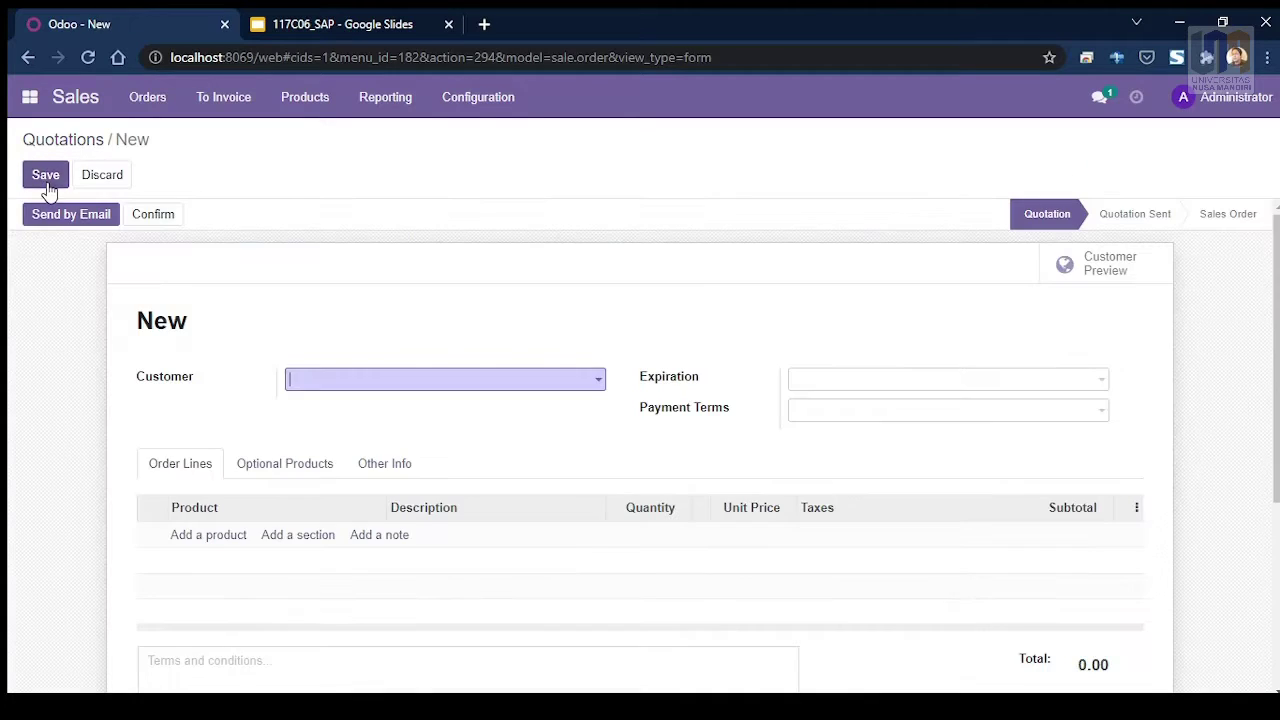
scroll(386, 251, "down", 1)
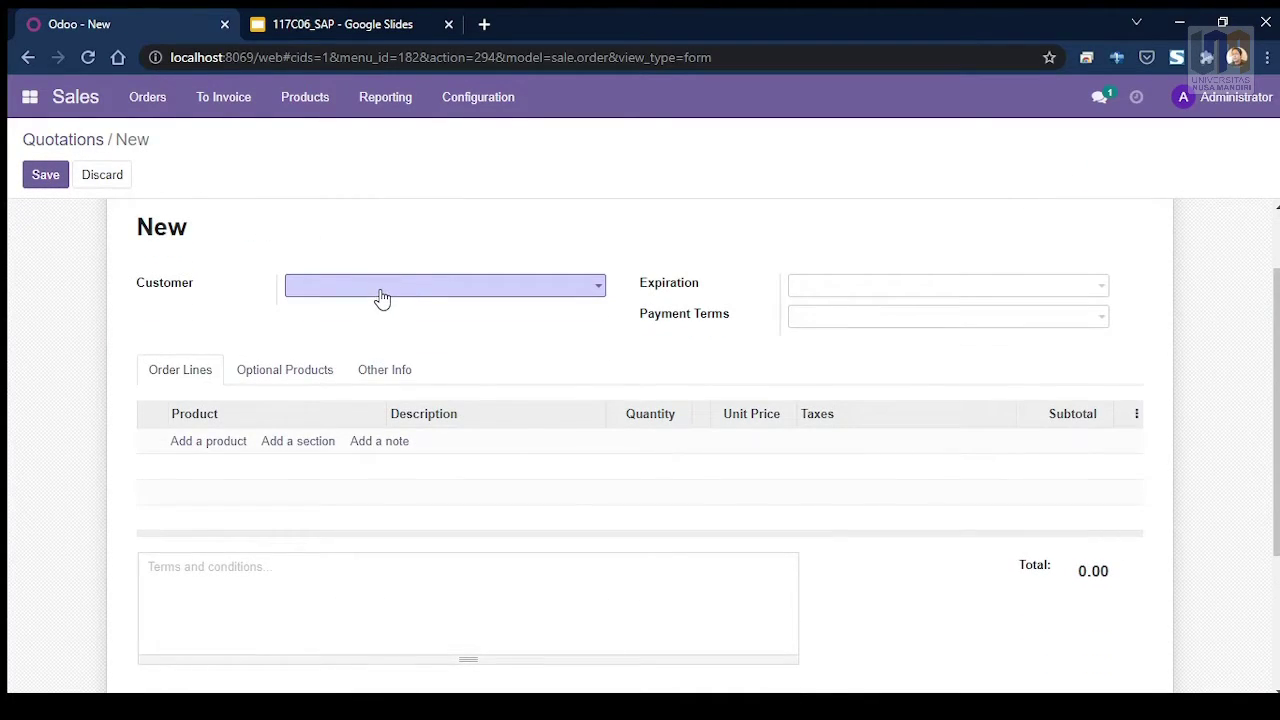
left_click(380, 290)
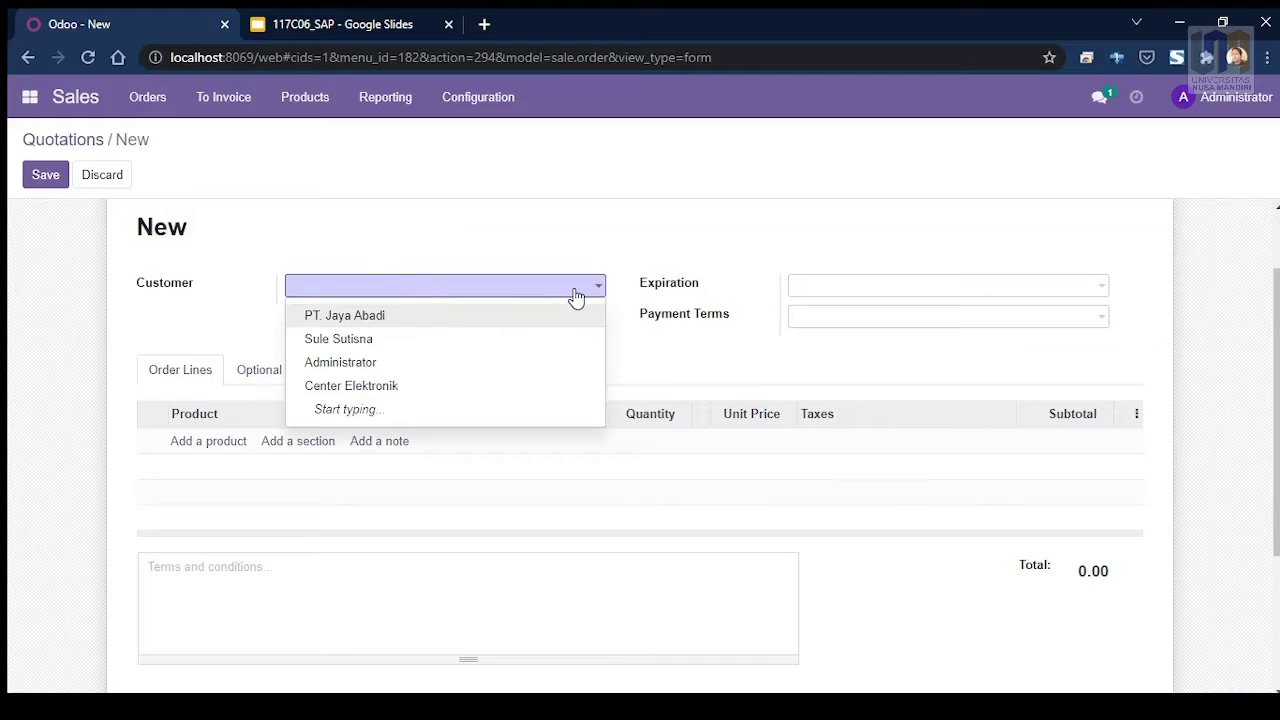
left_click(346, 347)
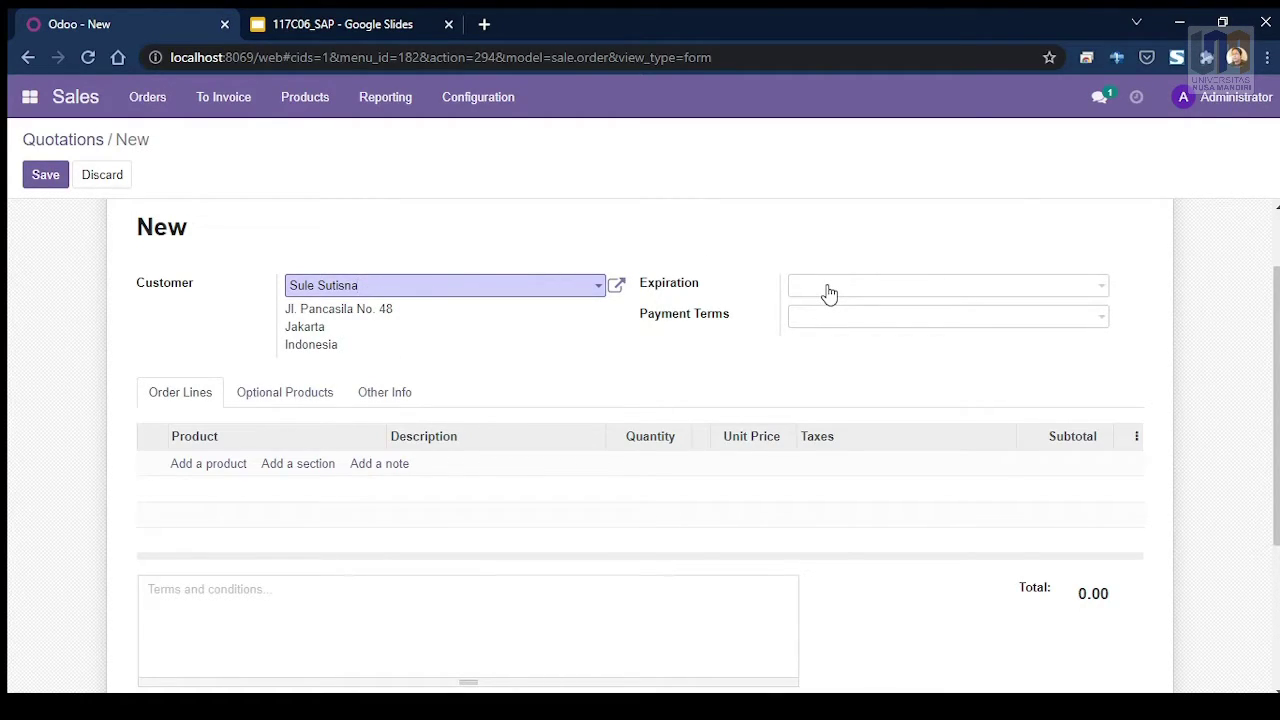
Step: Set the quotation's expiration date to 11/18/2021 and payment terms to Immediate Payment
left_click(1097, 291)
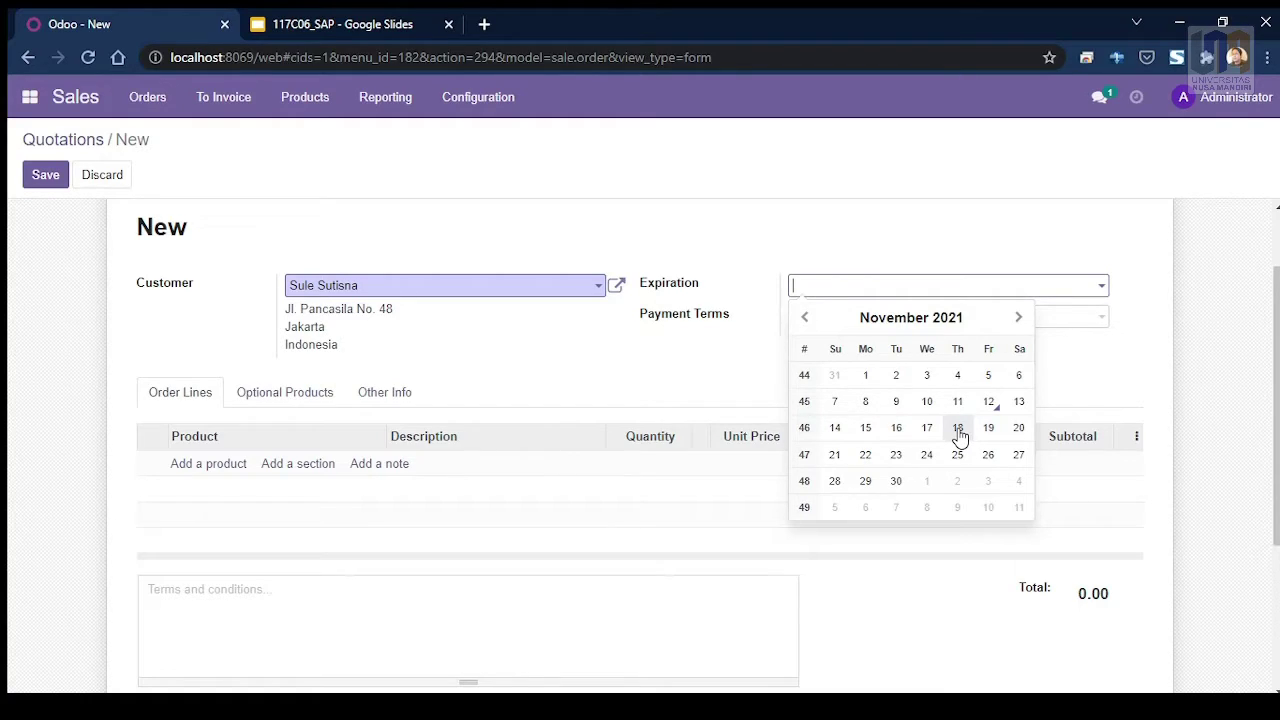
left_click(958, 428)
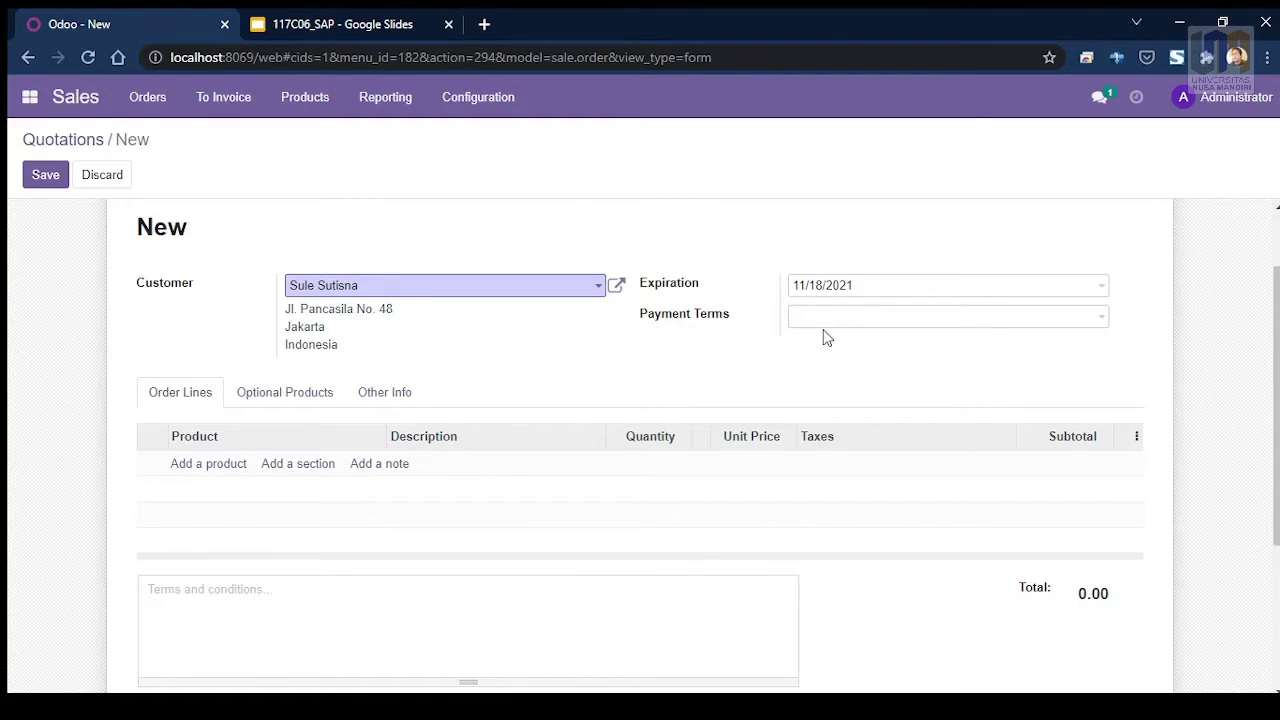
left_click(1097, 323)
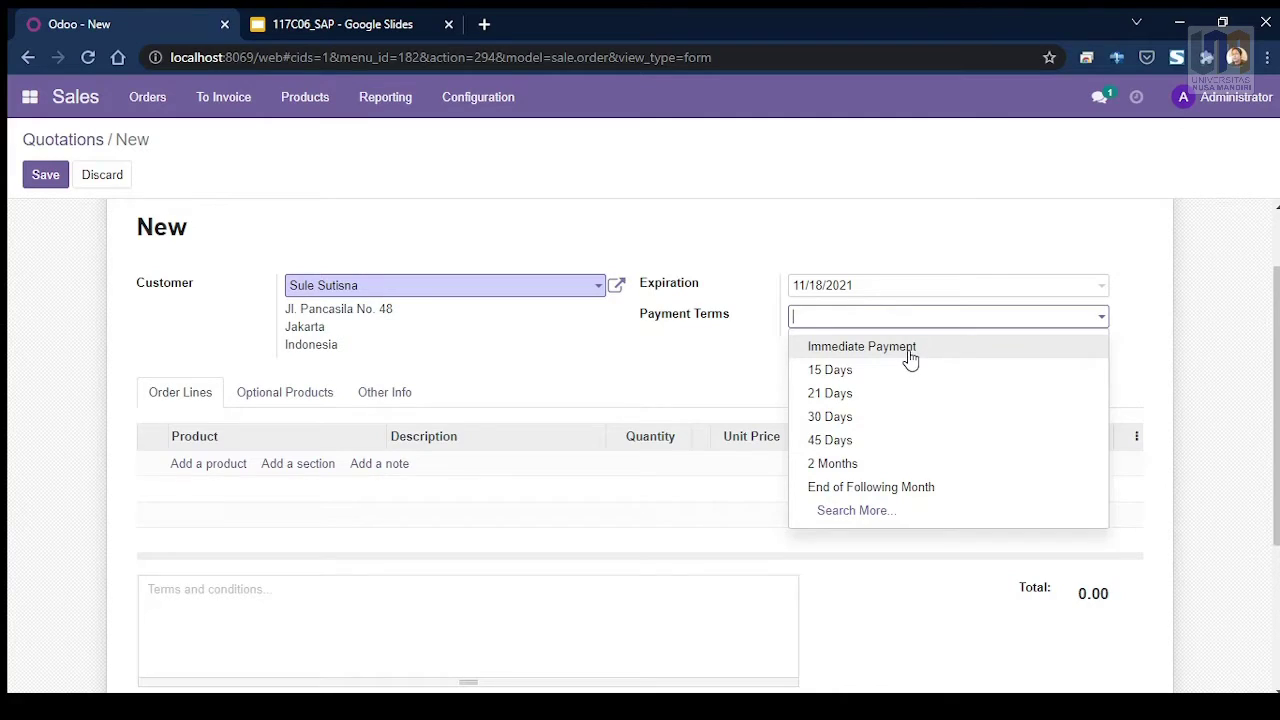
left_click(910, 352)
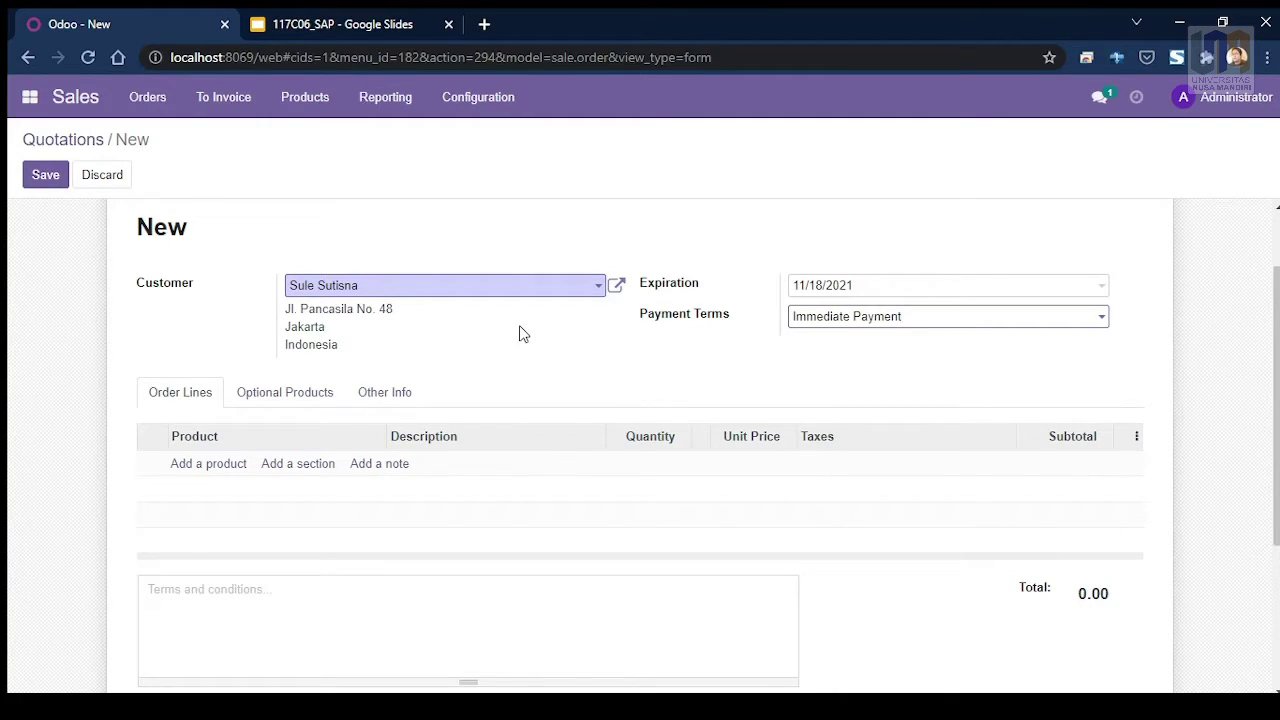
scroll(235, 403, "down", 1)
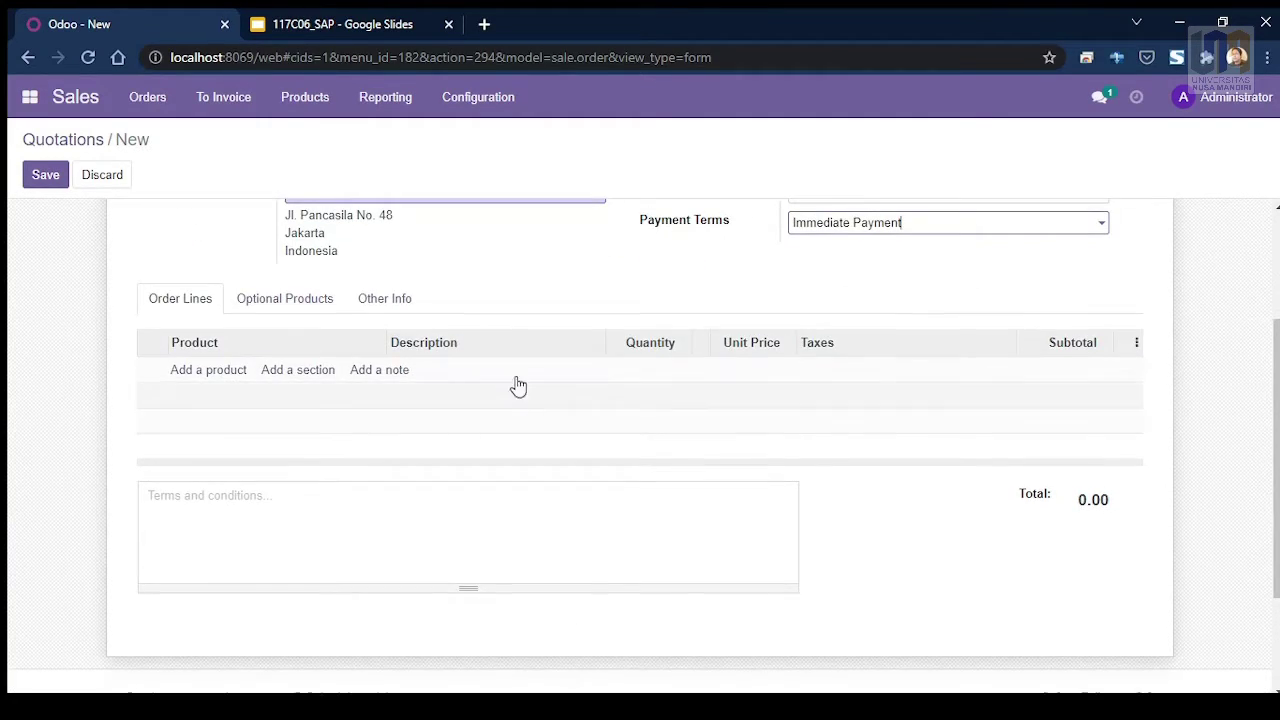
scroll(368, 442, "up", 1)
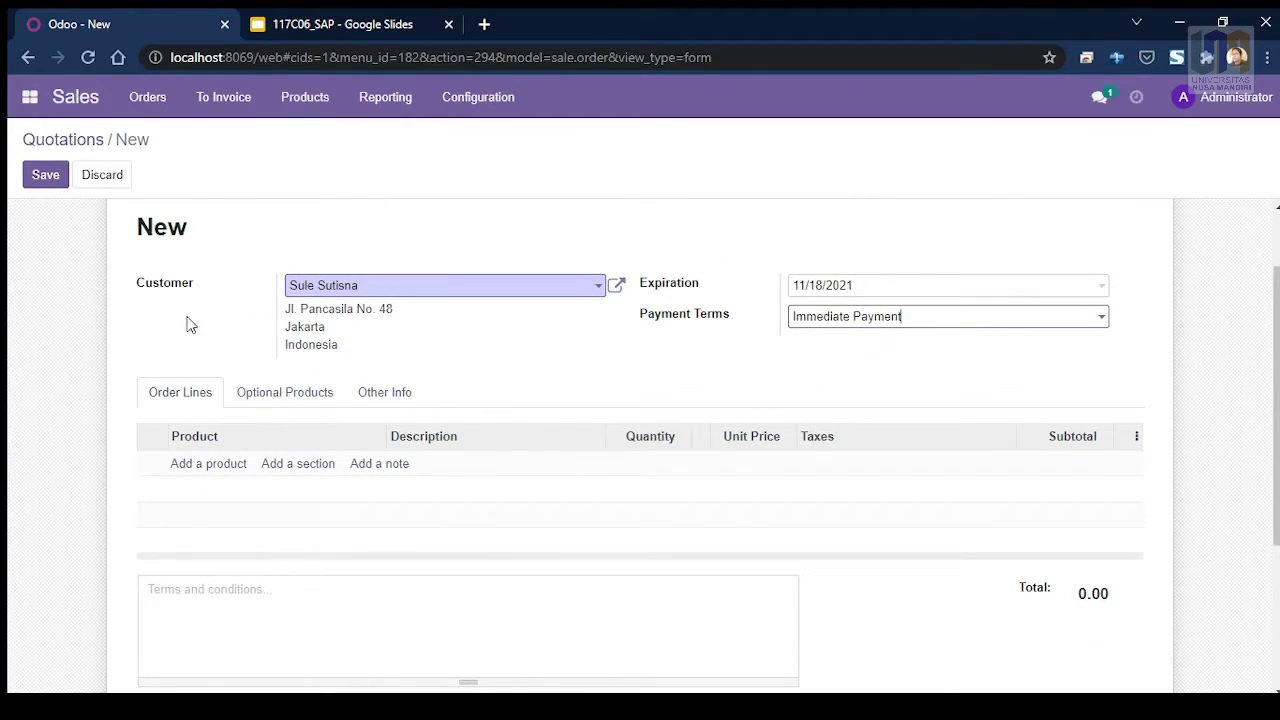
Step: Add an AC Polytron 2PK line at Rp 7,010,000.00, giving a Rp 7,711,000.00 total with tax
left_click(200, 472)
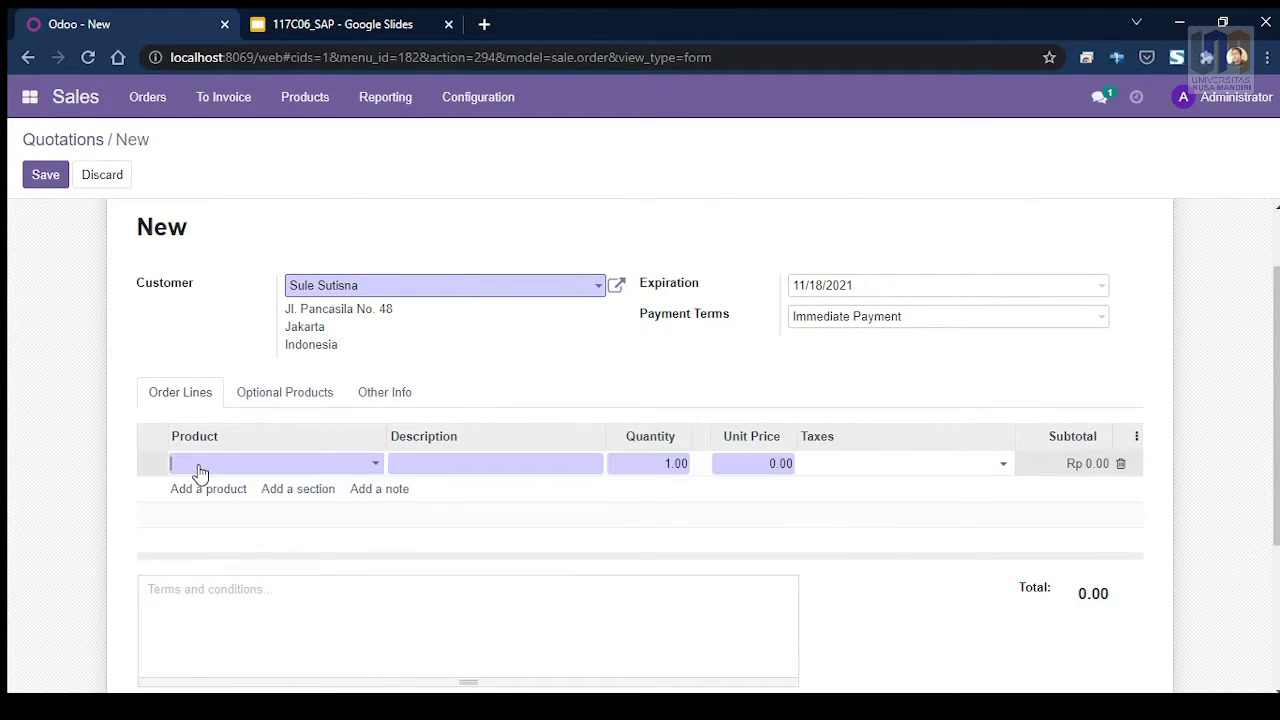
left_click(372, 466)
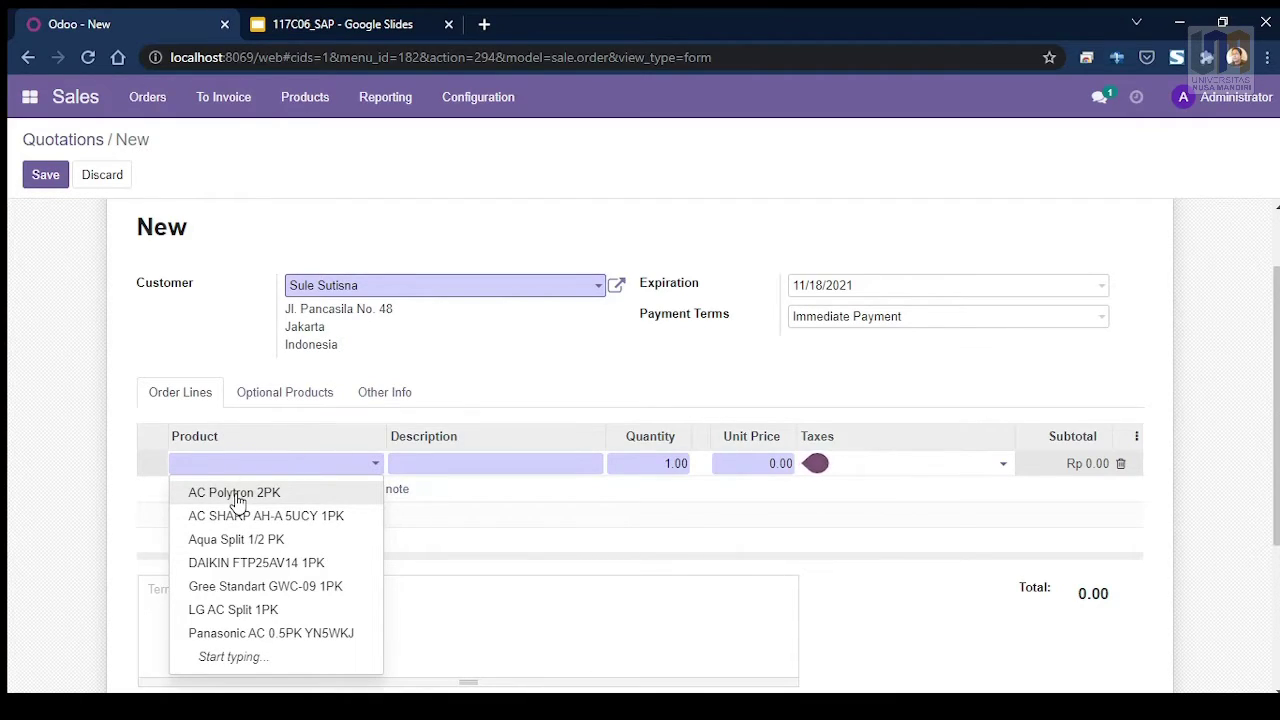
left_click(234, 493)
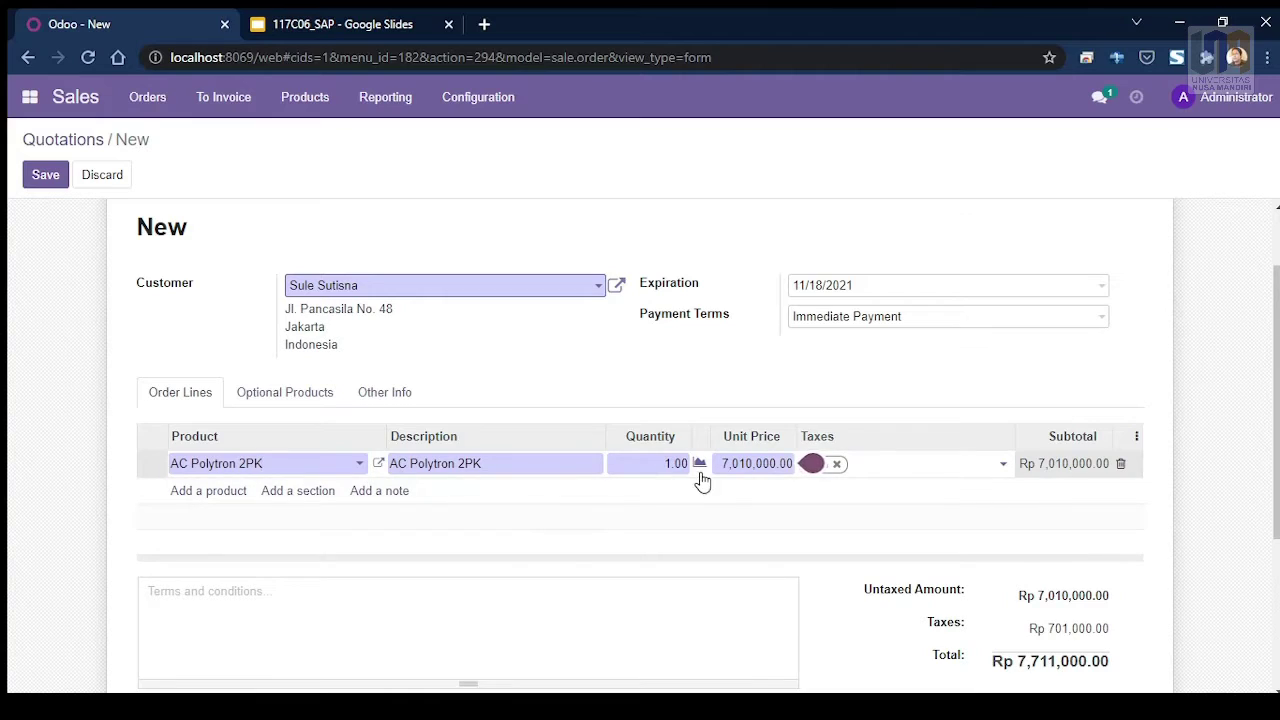
scroll(773, 470, "down", 1)
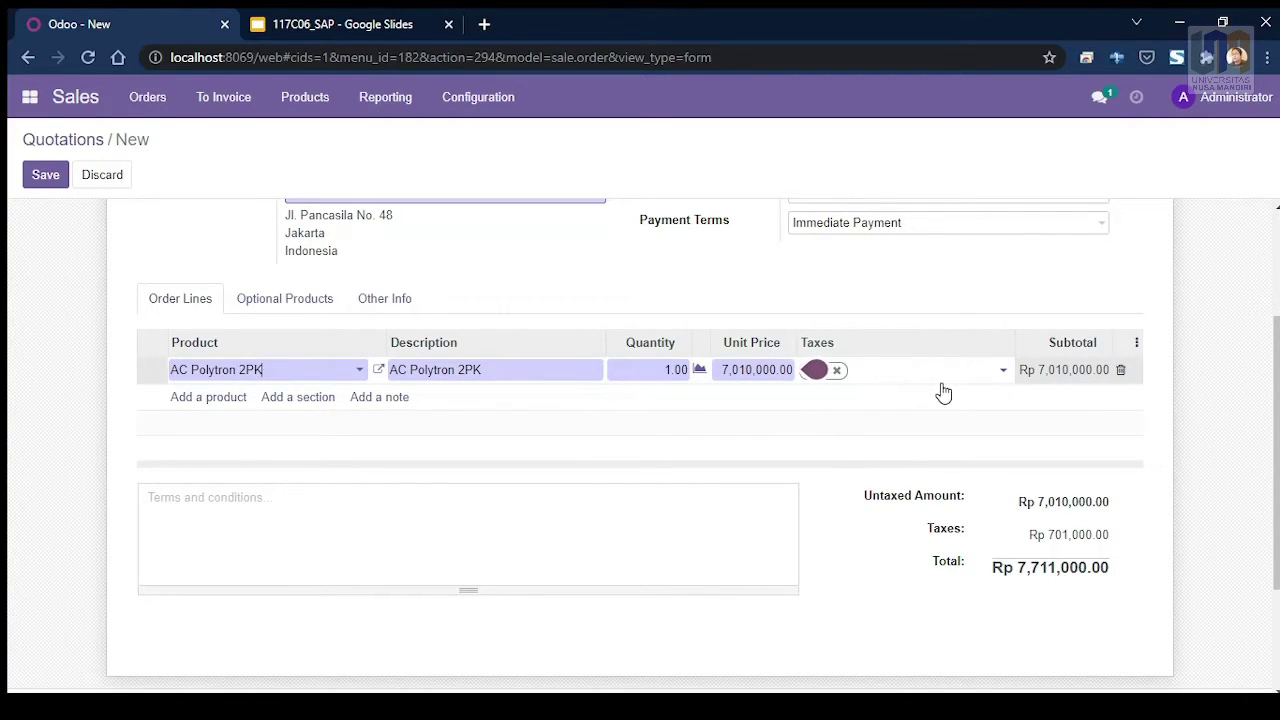
scroll(930, 380, "down", 1)
scroll(918, 362, "up", 1)
scroll(1058, 514, "down", 1)
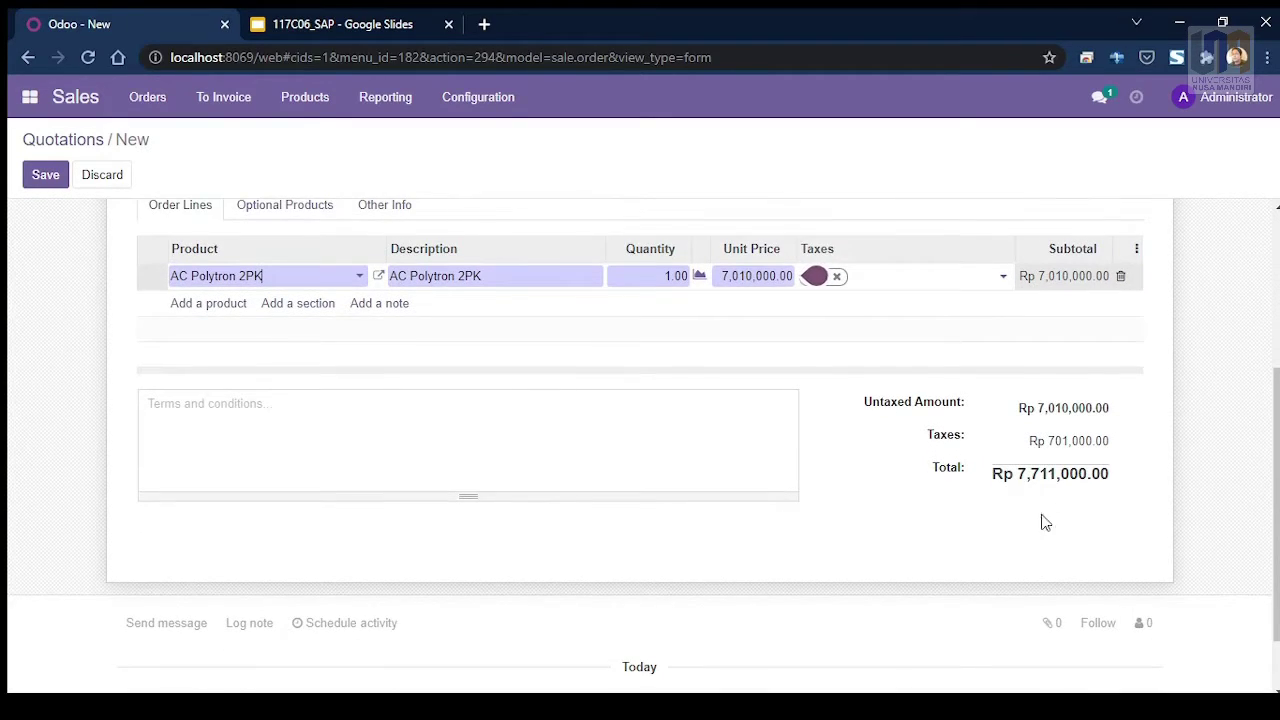
scroll(1030, 515, "down", 1)
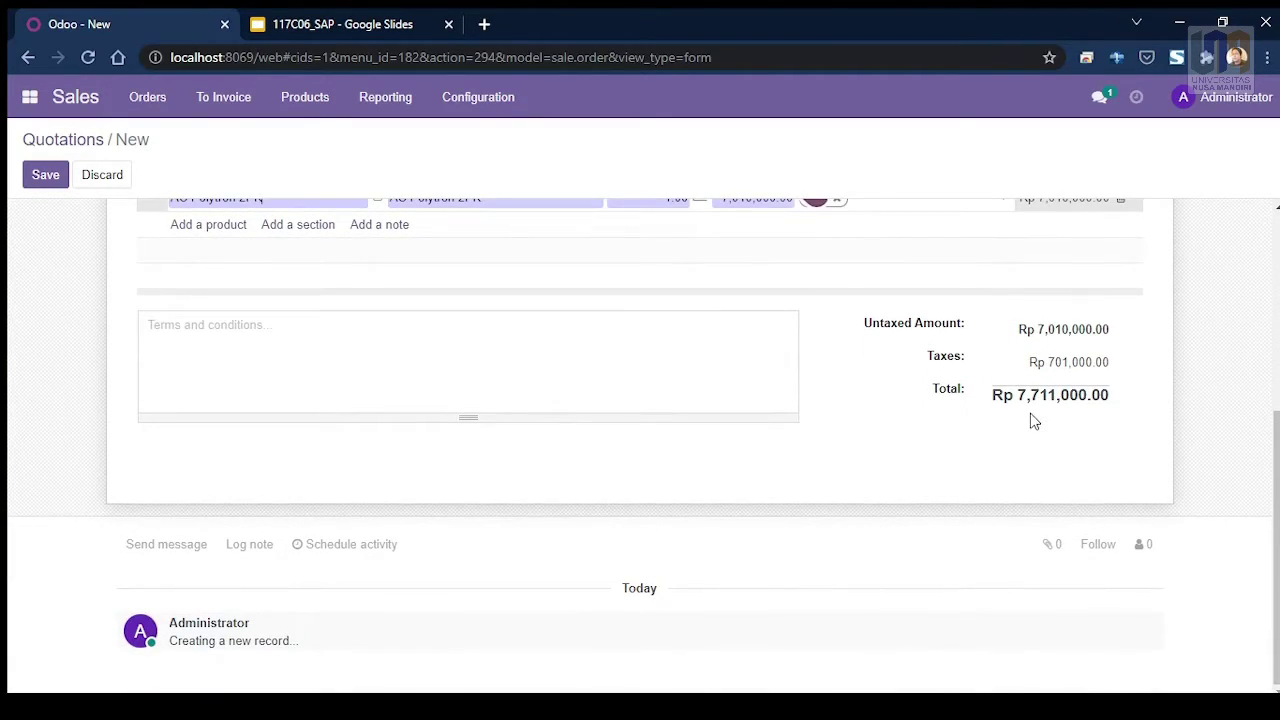
scroll(531, 497, "up", 4)
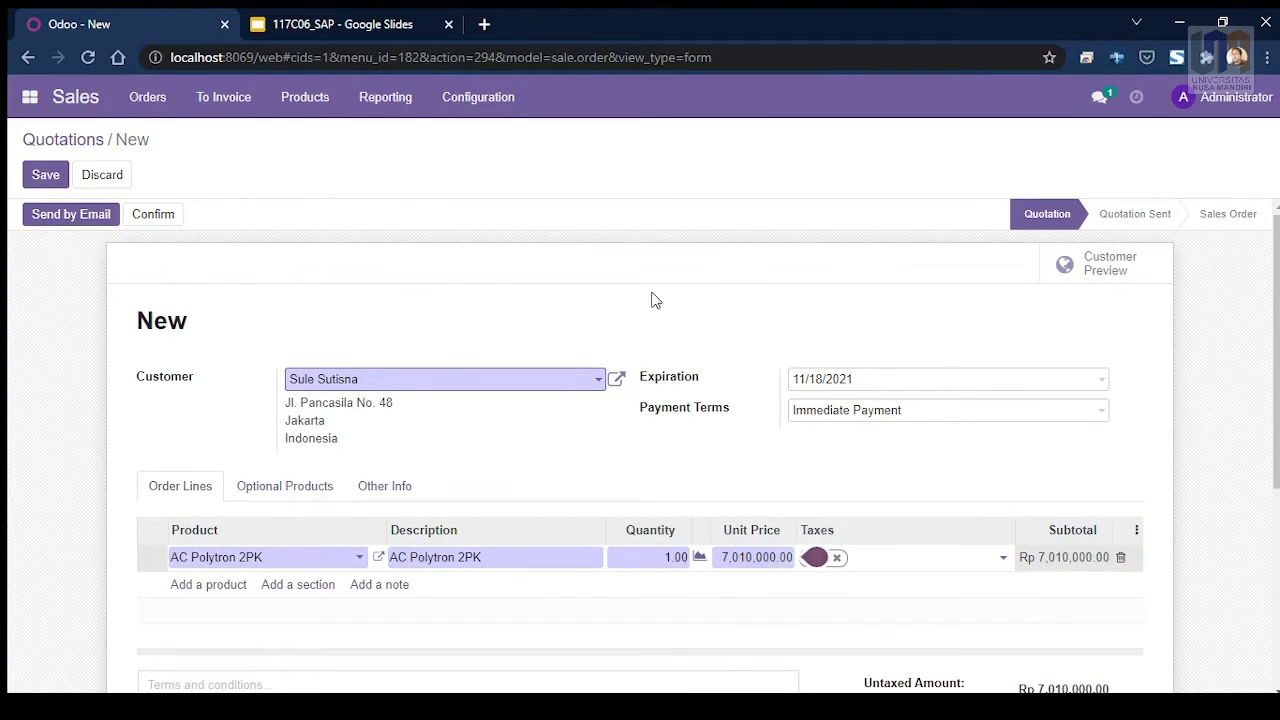
left_click(866, 560)
scroll(557, 554, "down", 2)
scroll(548, 548, "up", 2)
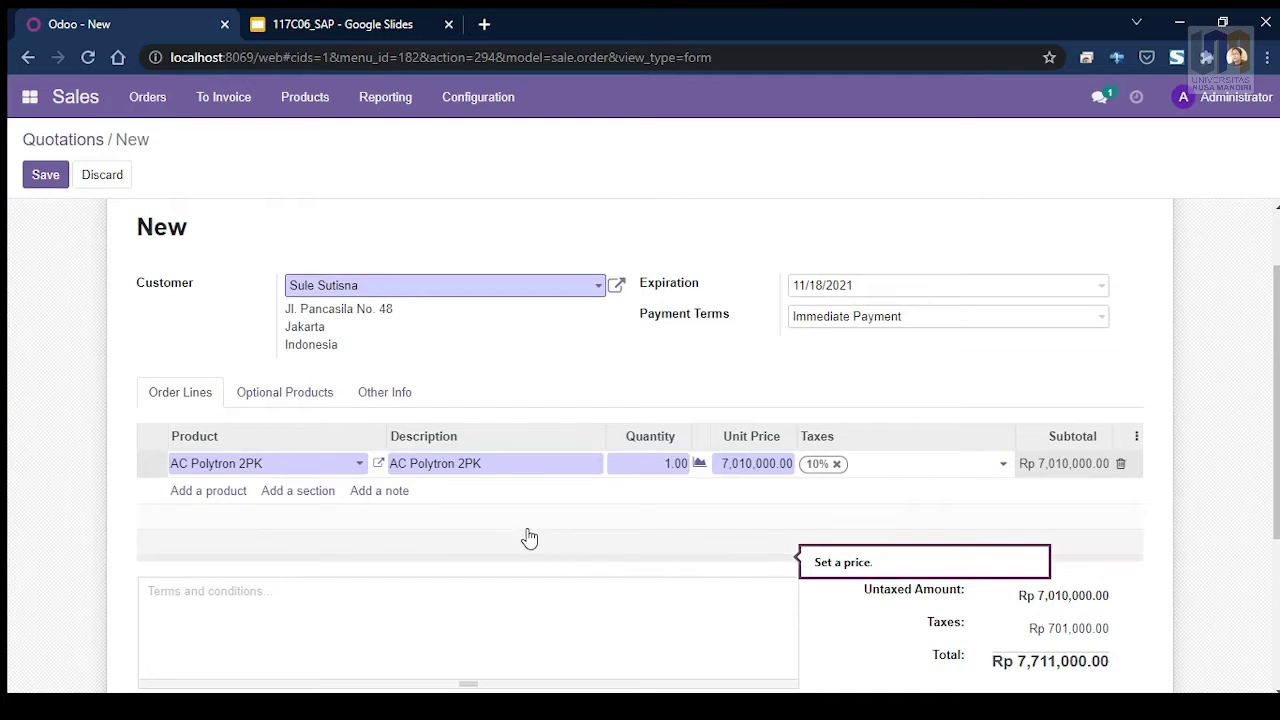
scroll(440, 400, "down", 3)
scroll(443, 383, "down", 1)
scroll(445, 391, "up", 1)
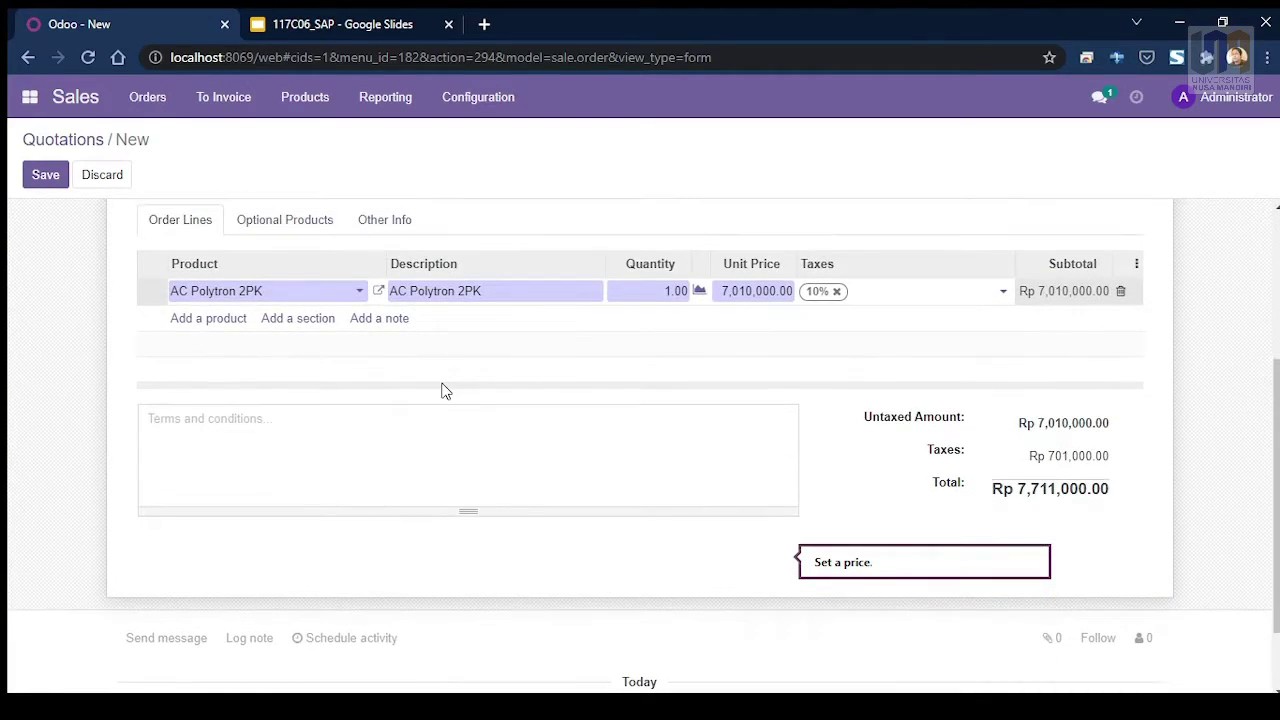
Step: Enter 'Harga hanya valid selama 7 hari' as the quotation's terms and conditions
left_click(226, 427)
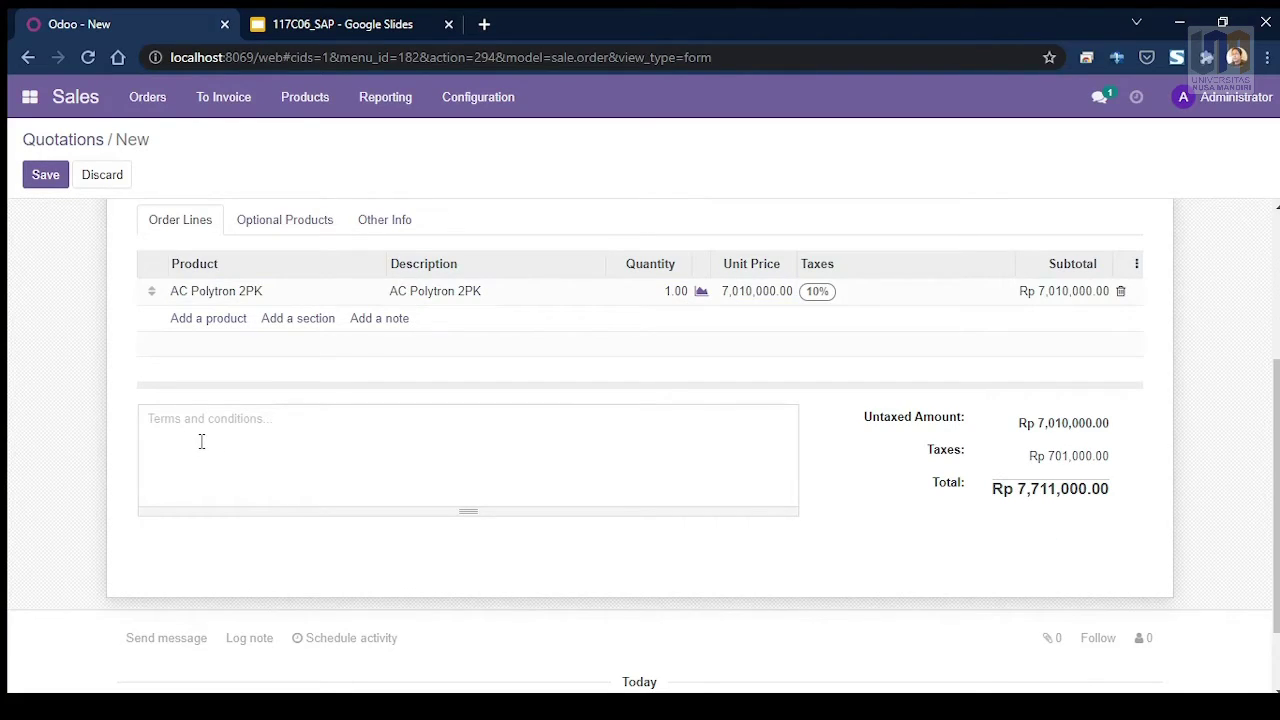
type("H")
key("BackSpace")
key("BackSpace")
key("BackSpace")
key("BackSpace")
key("BackSpace")
key("BackSpace")
key("BackSpace")
scroll(226, 395, "up", 3)
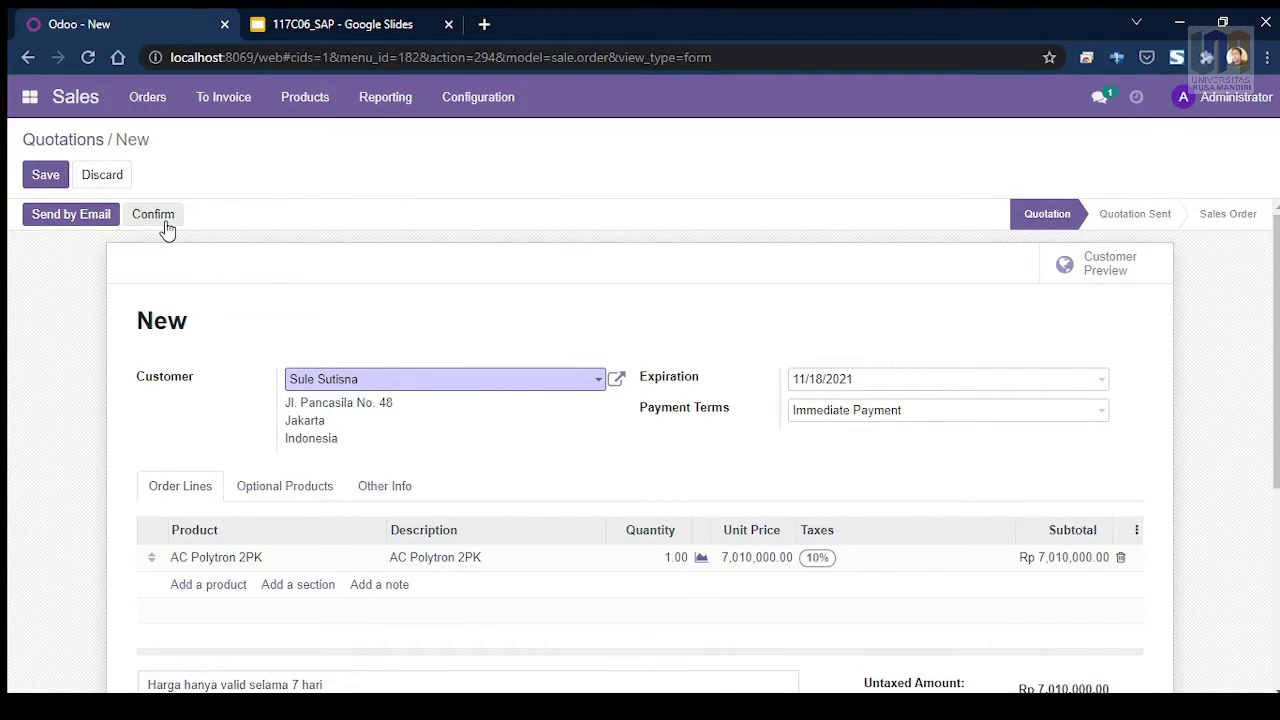
Step: Confirm quotation S00004 as a sales order
left_click(153, 214)
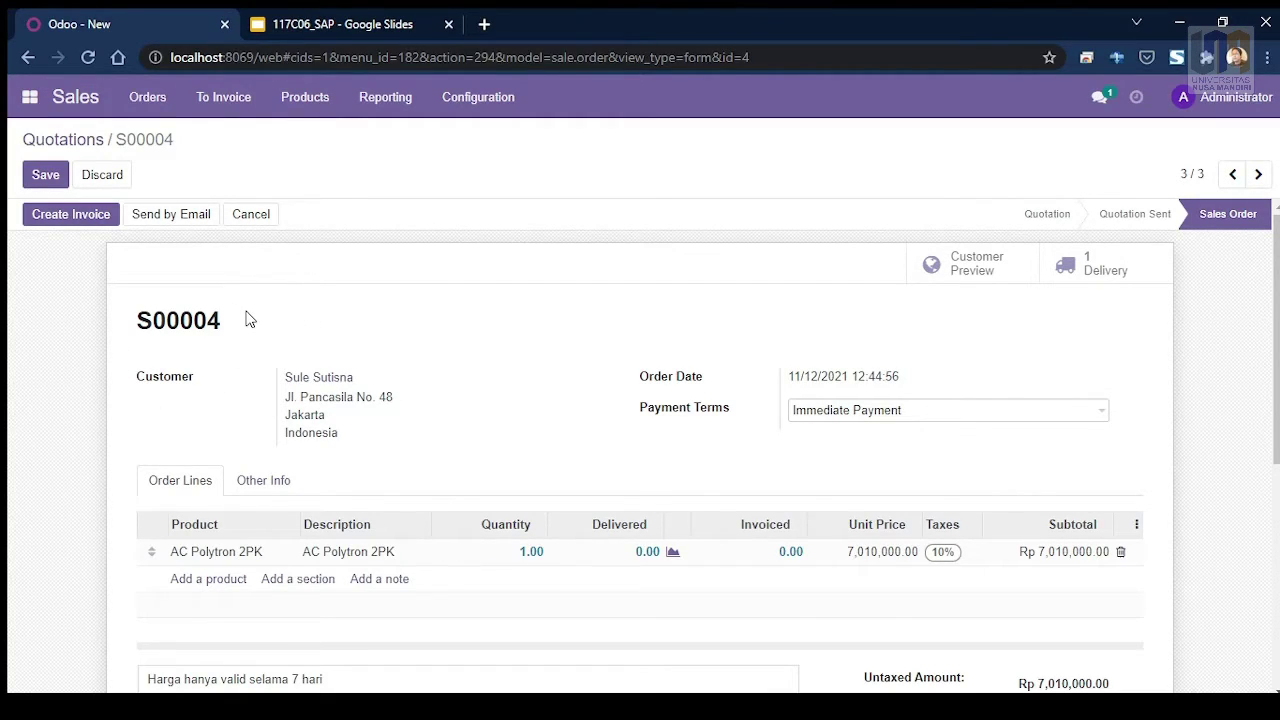
scroll(246, 318, "down", 4)
scroll(240, 323, "down", 1)
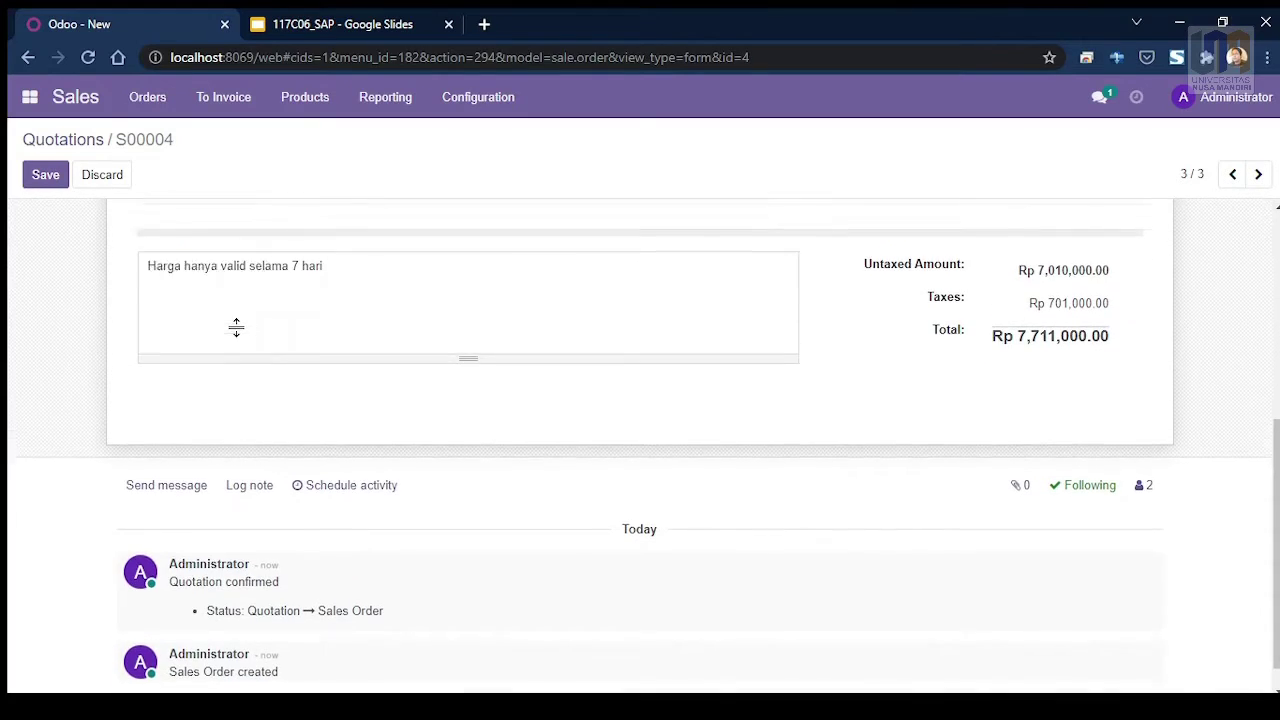
scroll(237, 329, "up", 4)
scroll(240, 338, "up", 1)
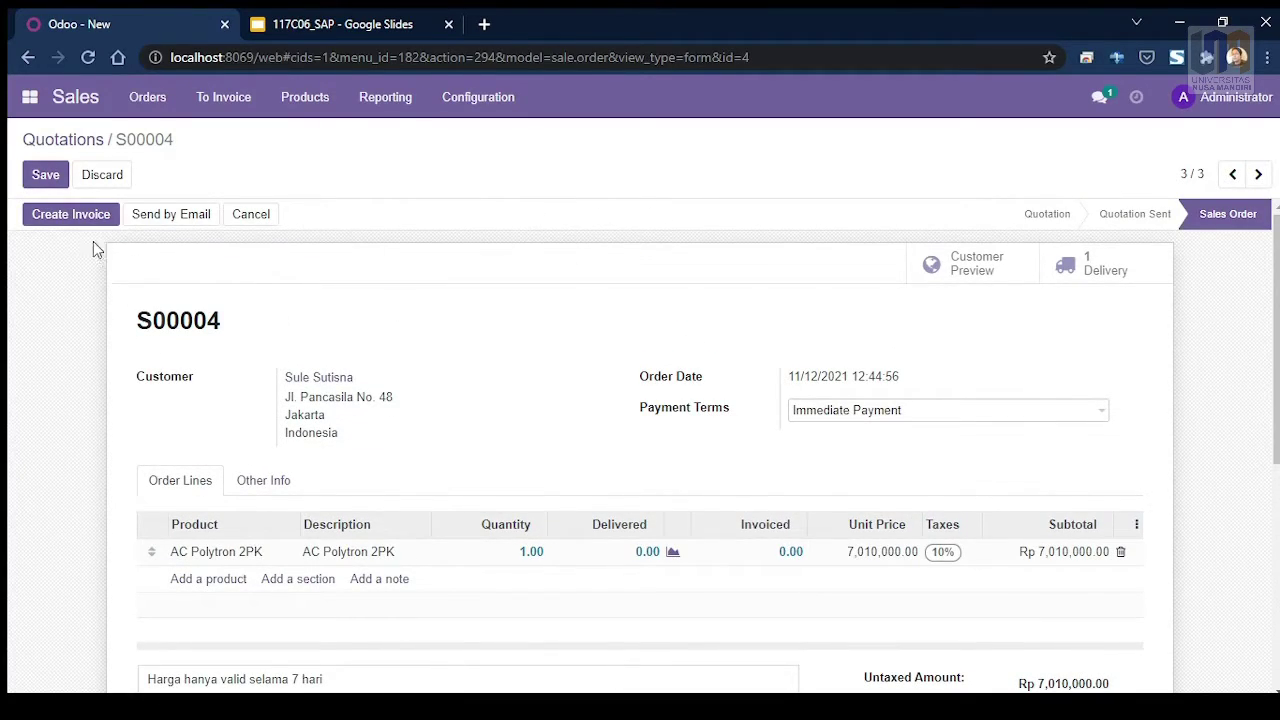
Step: Save the confirmed S00004 sales order, totalling Rp 7,711,000.00
left_click(42, 186)
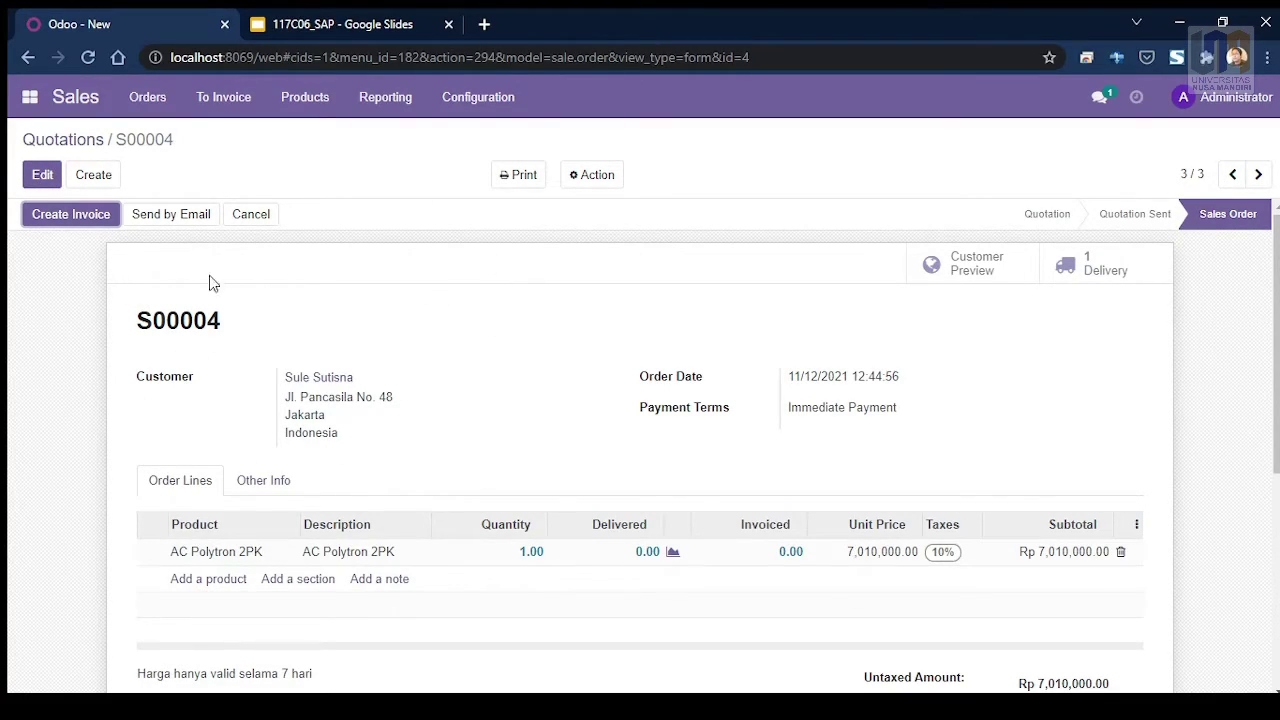
scroll(755, 398, "down", 2)
scroll(740, 397, "down", 2)
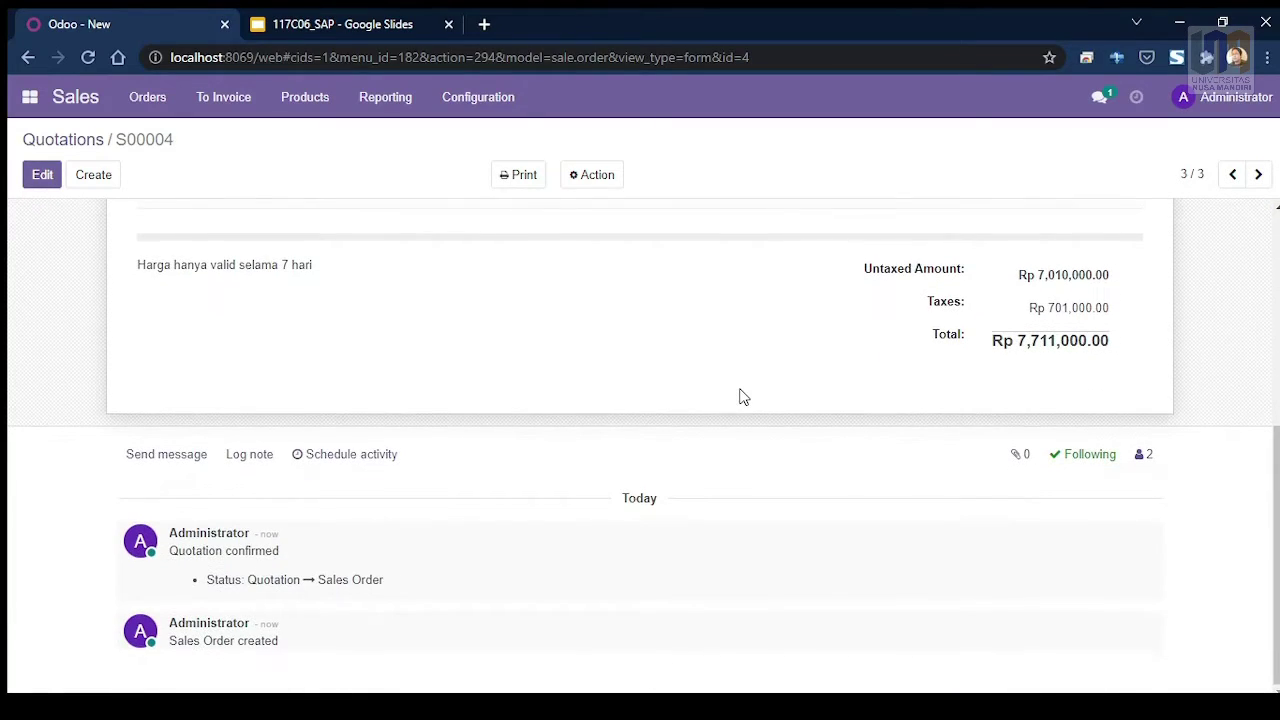
scroll(723, 403, "up", 4)
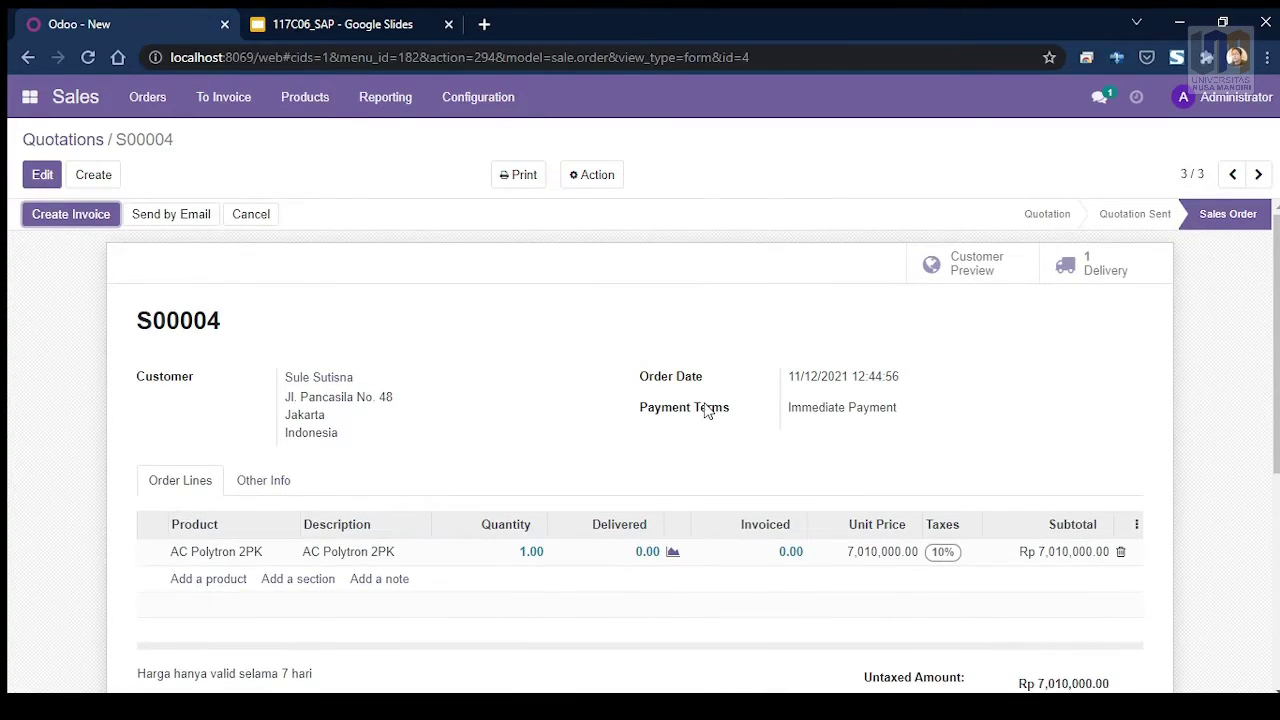
left_click(147, 100)
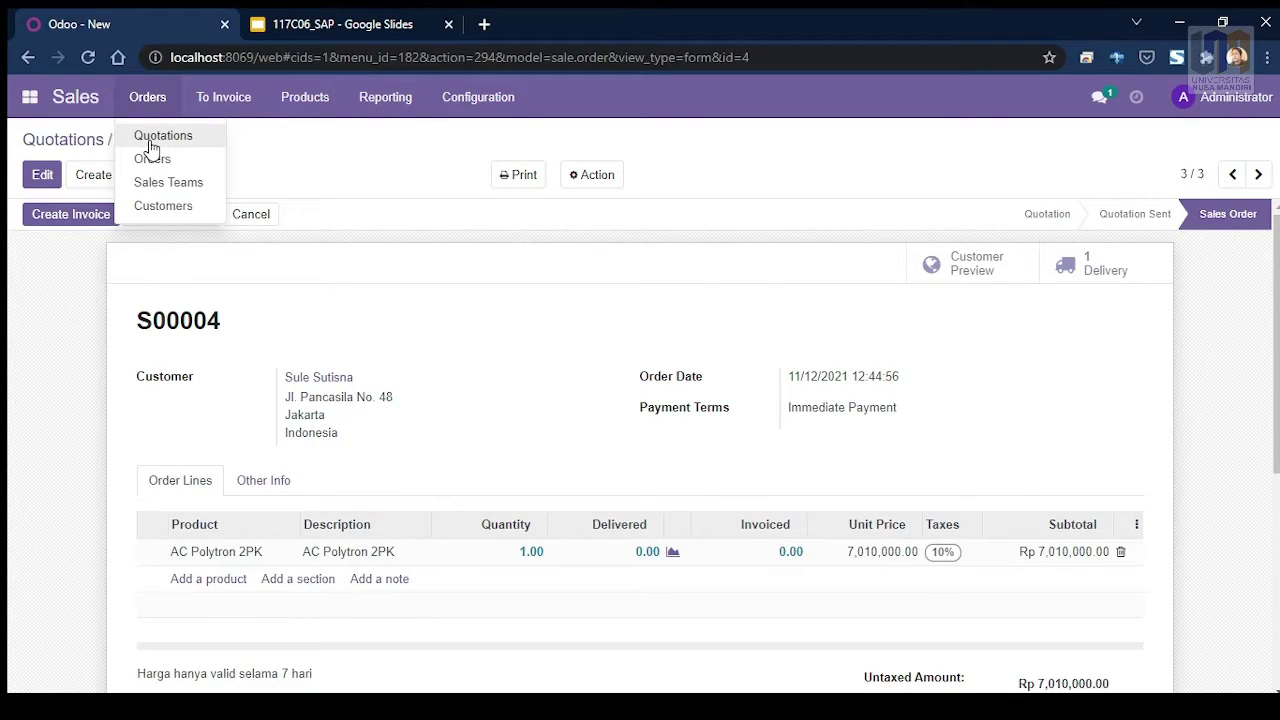
left_click(155, 138)
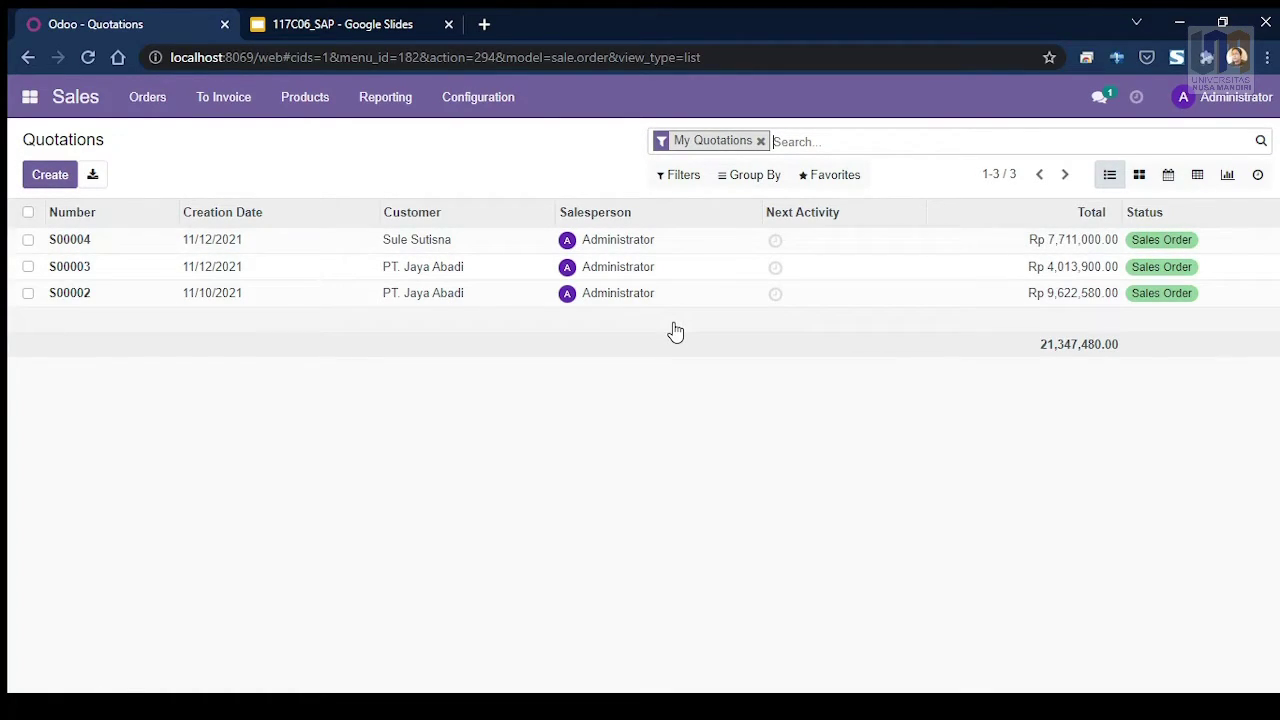
left_click(1184, 250)
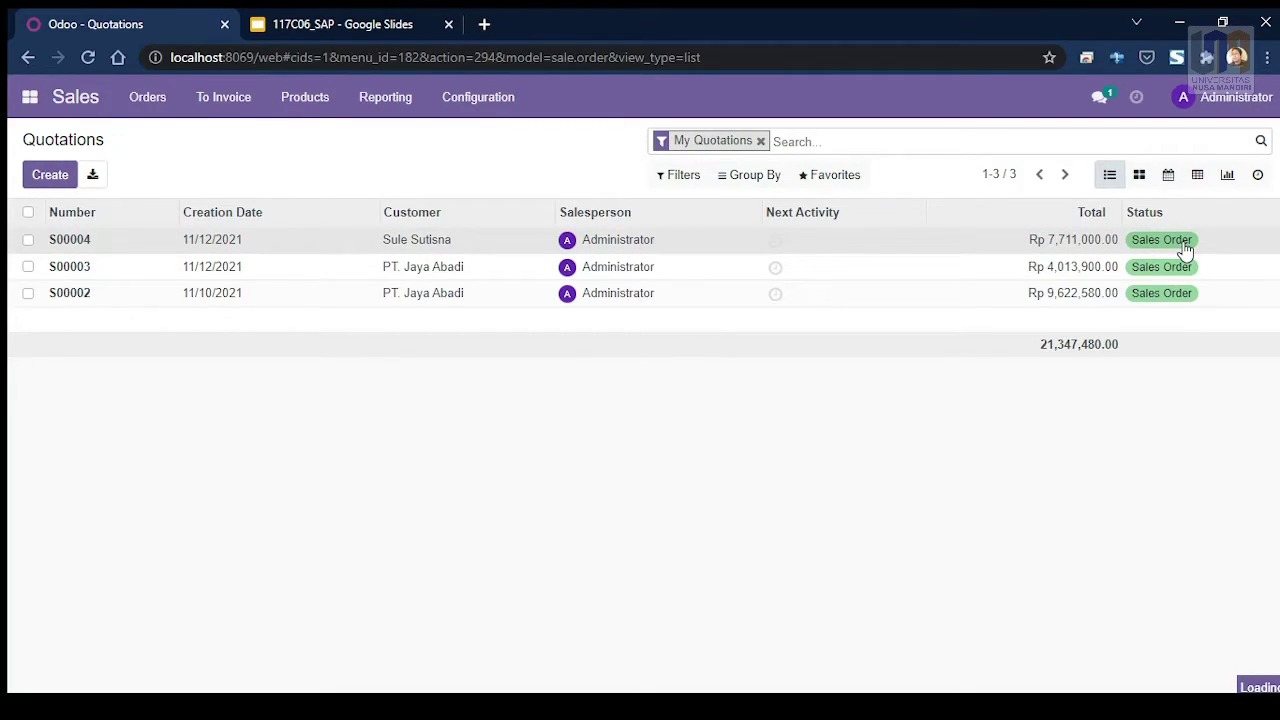
scroll(575, 385, "down", 2)
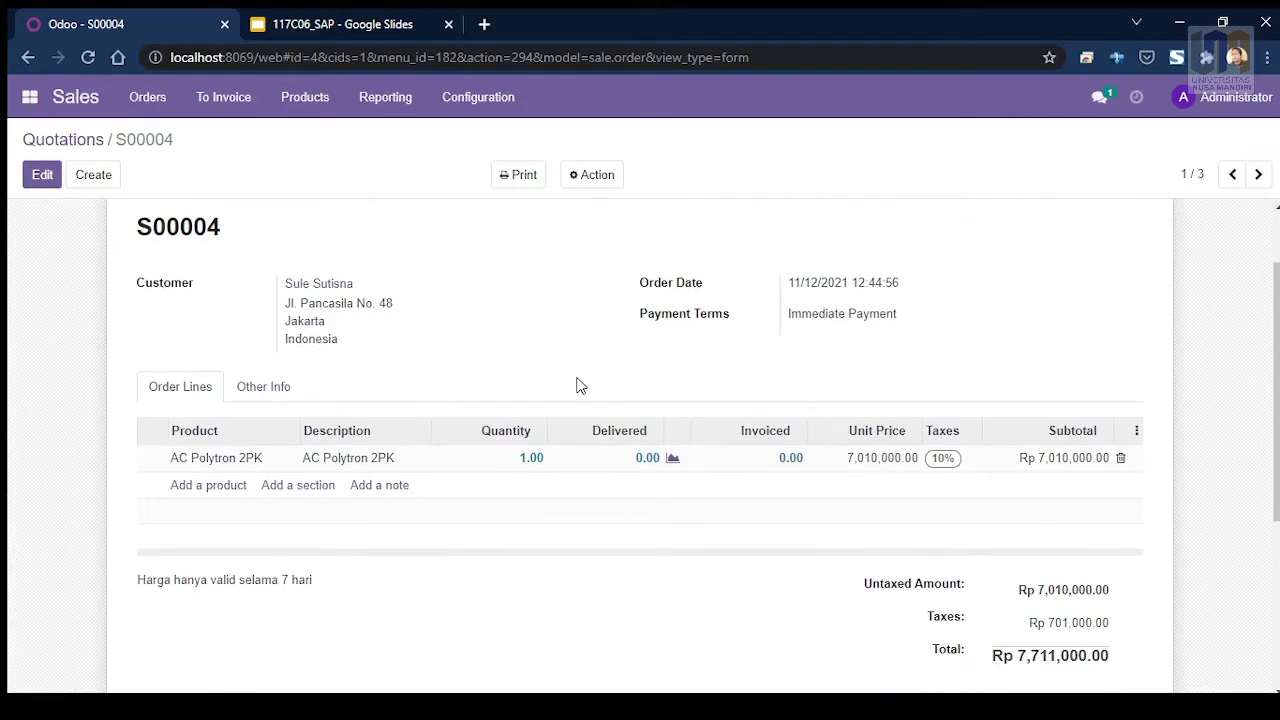
scroll(589, 375, "up", 2)
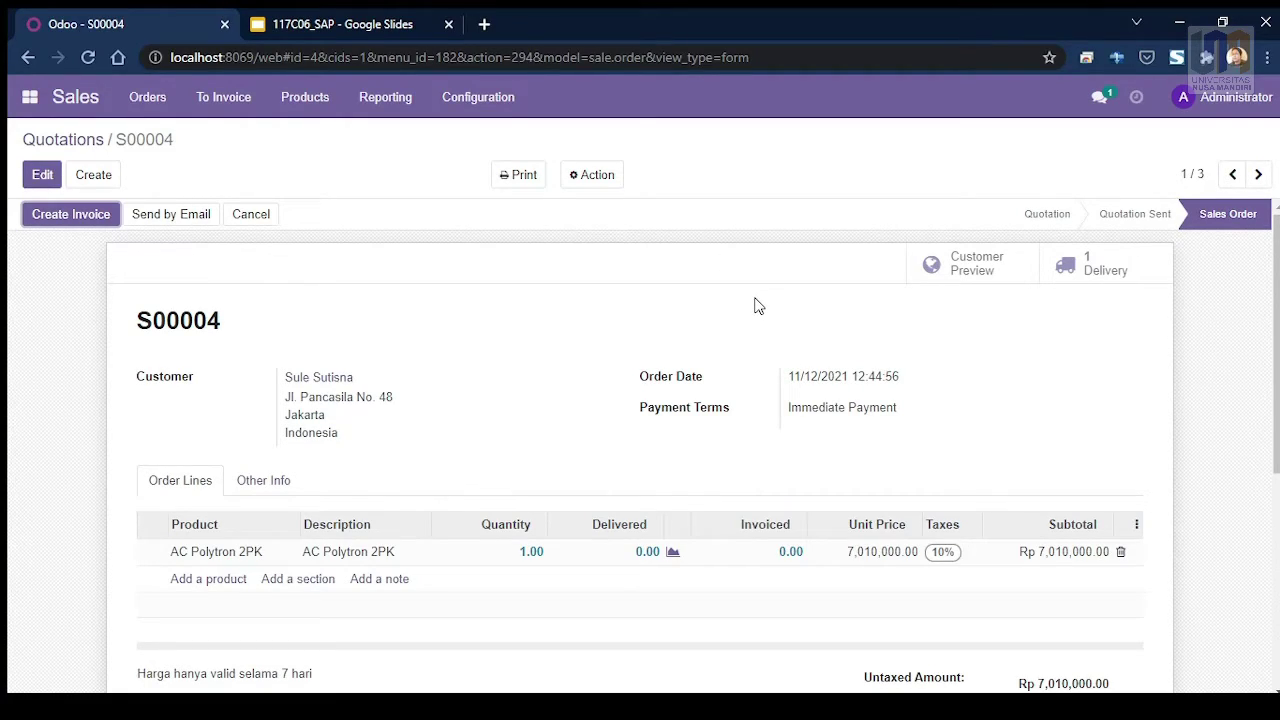
Step: Open delivery WH/OUT/00003 from the S00004 Delivery smart button
left_click(1092, 275)
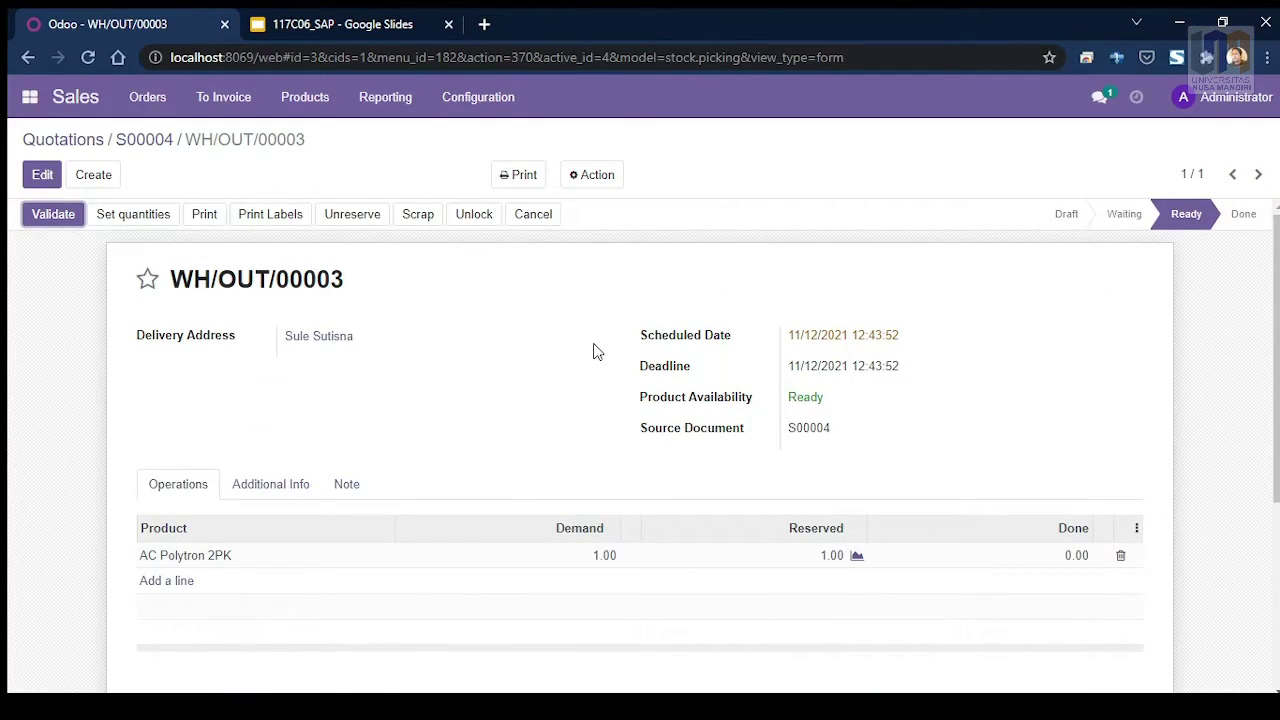
scroll(600, 337, "down", 1)
scroll(583, 360, "down", 2)
scroll(461, 404, "down", 2)
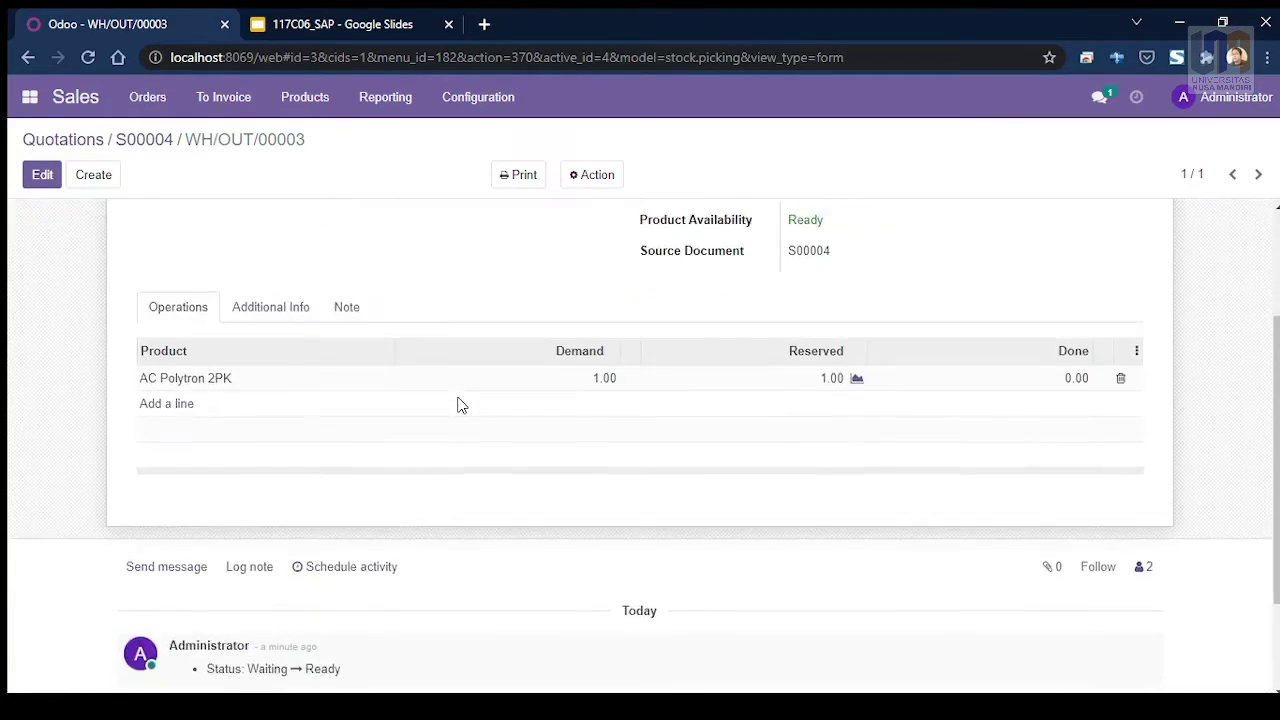
scroll(465, 397, "up", 2)
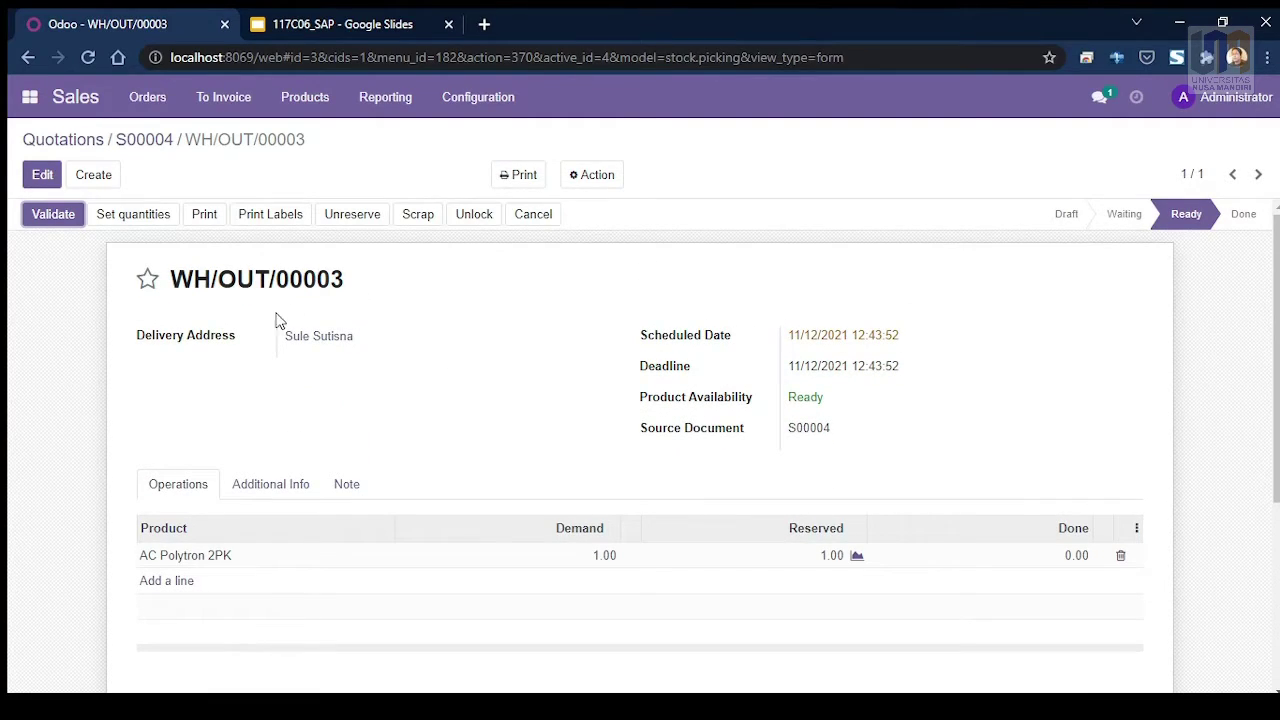
scroll(450, 362, "down", 1)
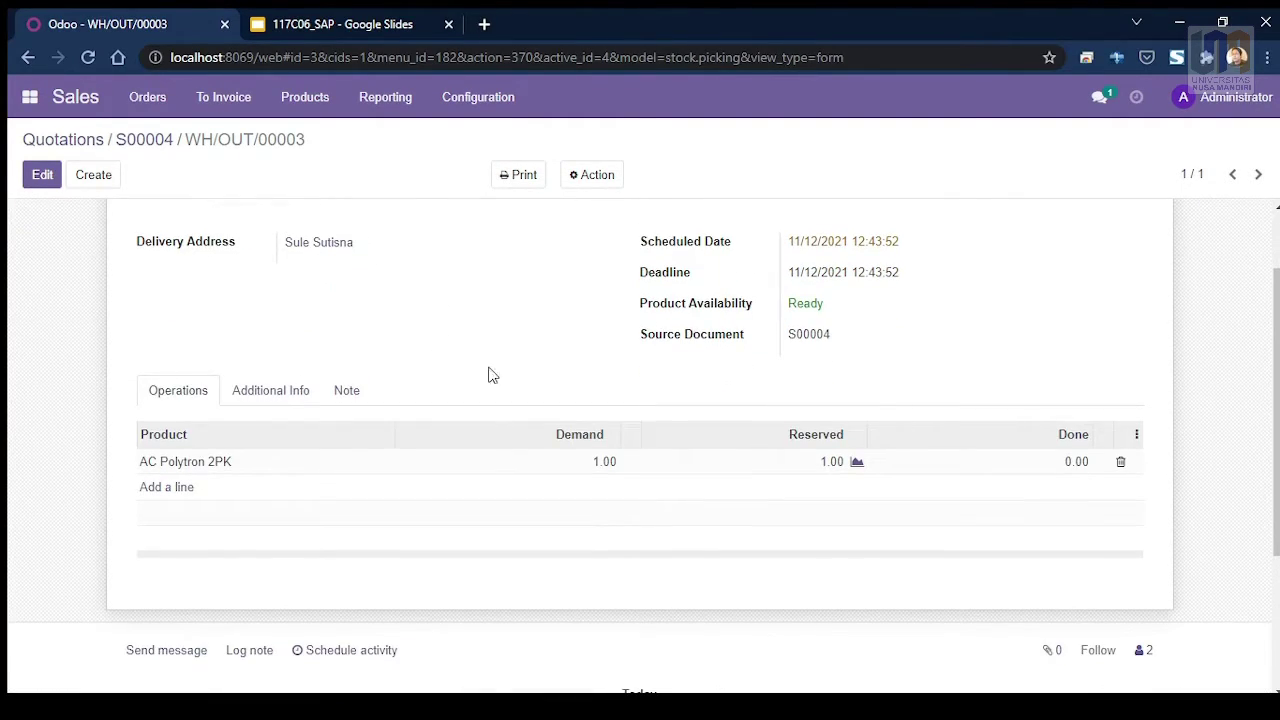
scroll(586, 400, "up", 1)
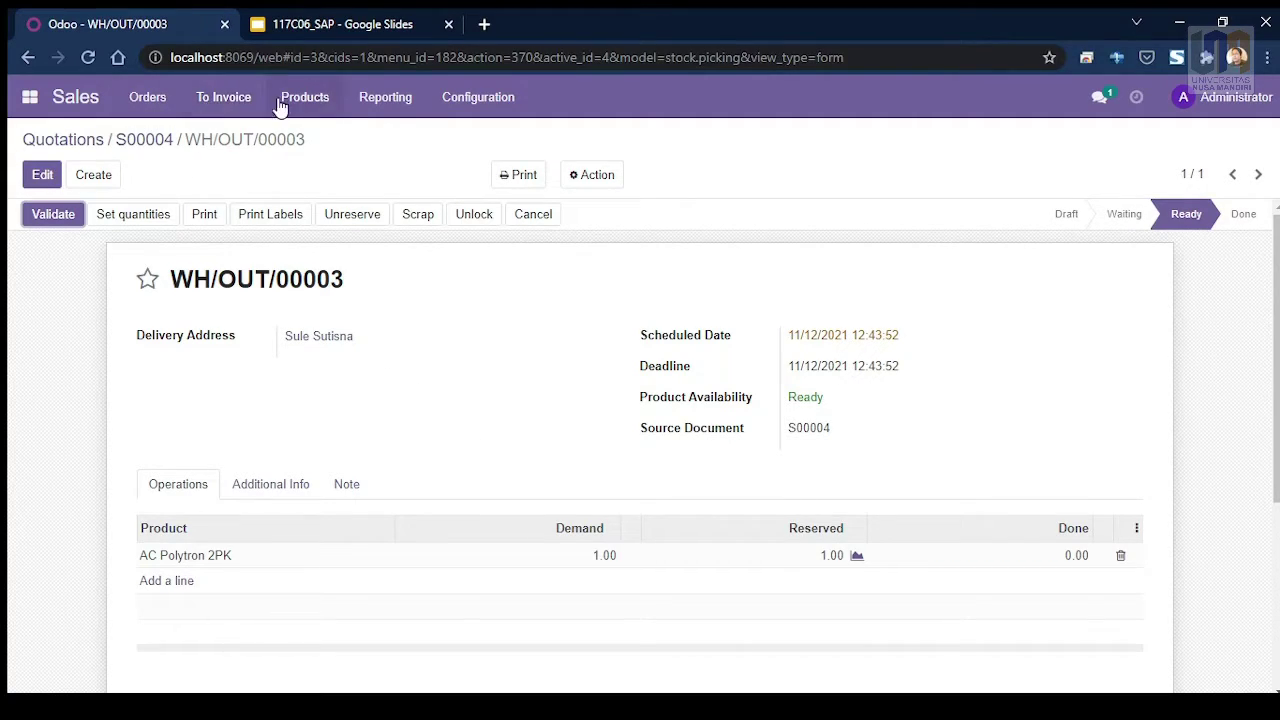
Step: Show the Odoo apps list and dismiss it, staying on the delivery
left_click(20, 100)
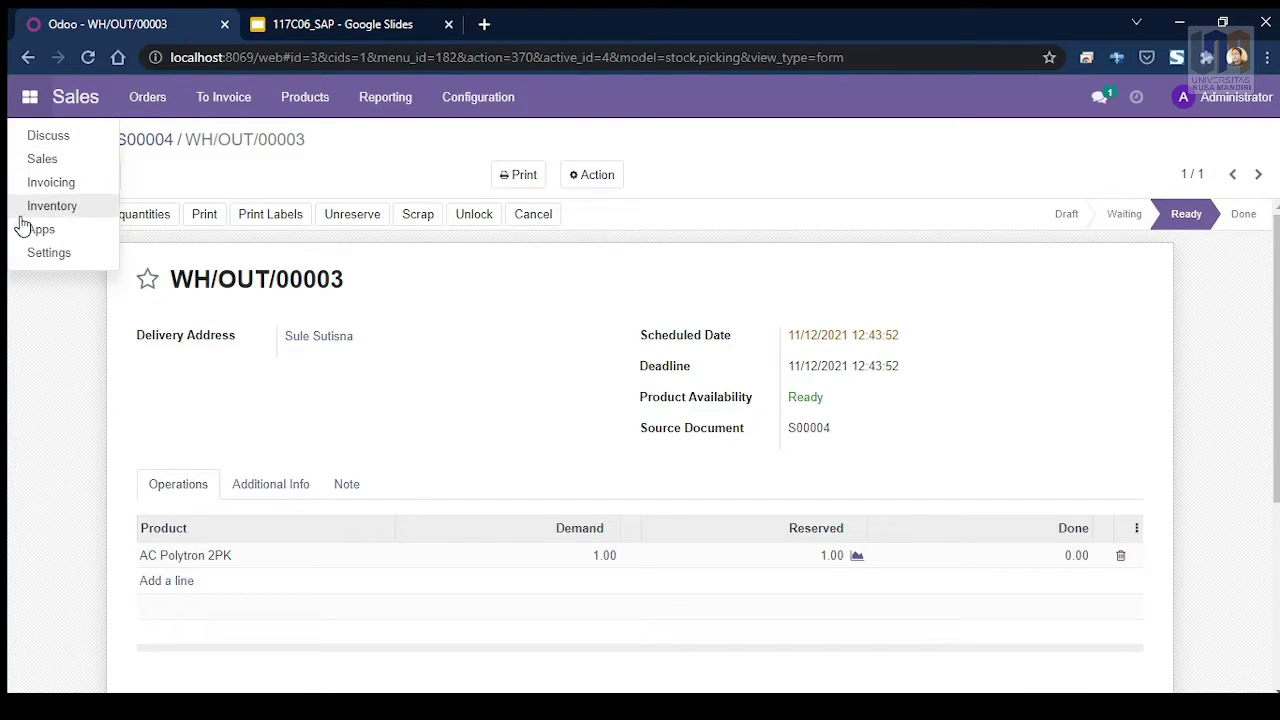
left_click(545, 422)
scroll(614, 366, "down", 3)
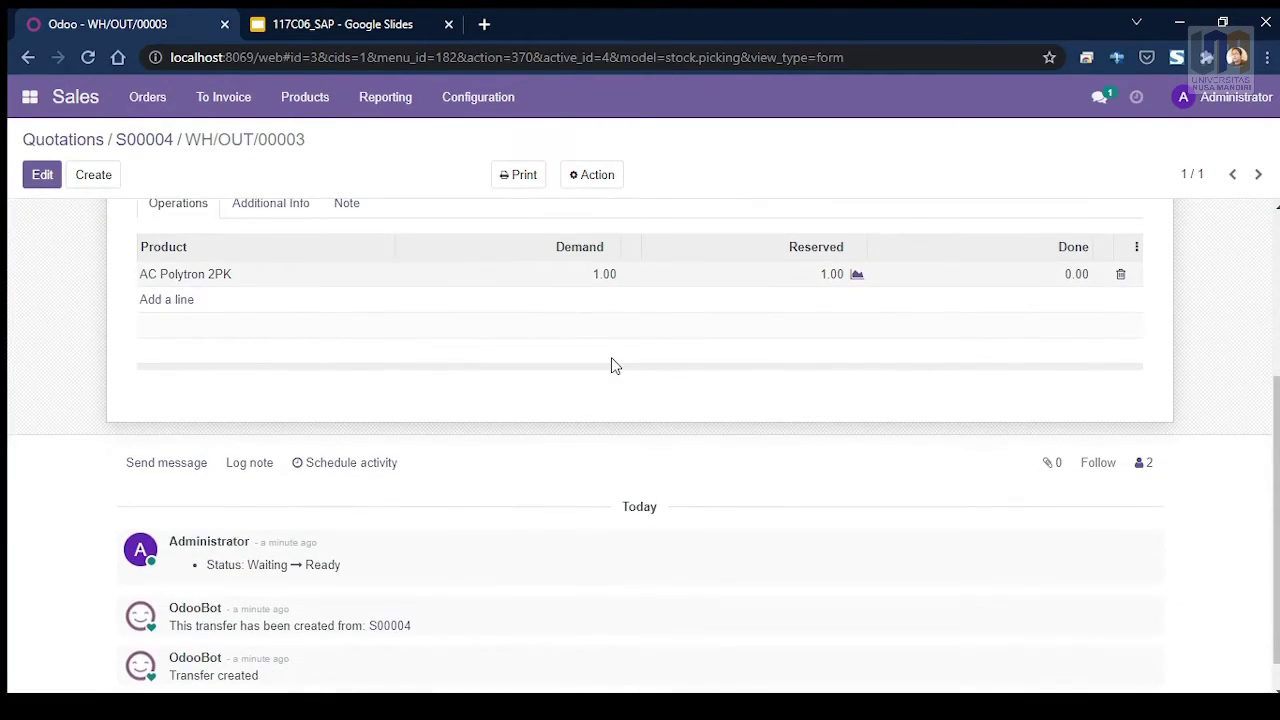
scroll(571, 354, "up", 3)
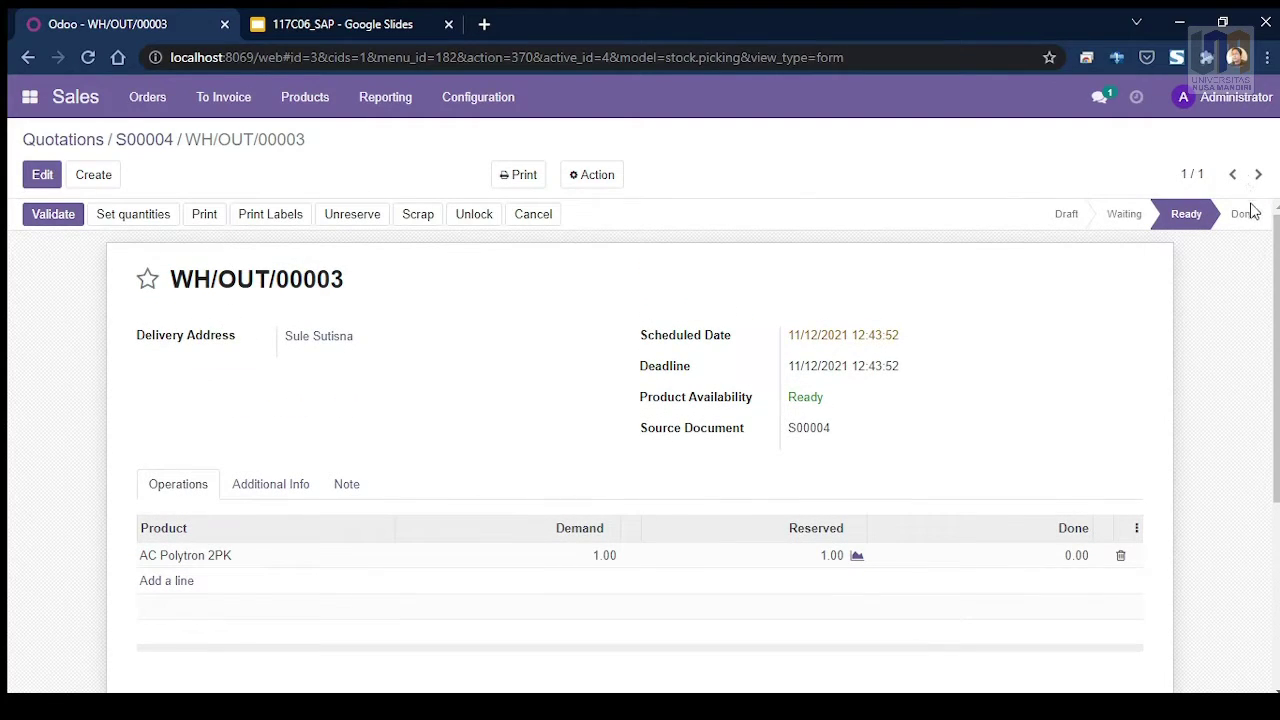
scroll(390, 280, "down", 2)
scroll(443, 251, "up", 2)
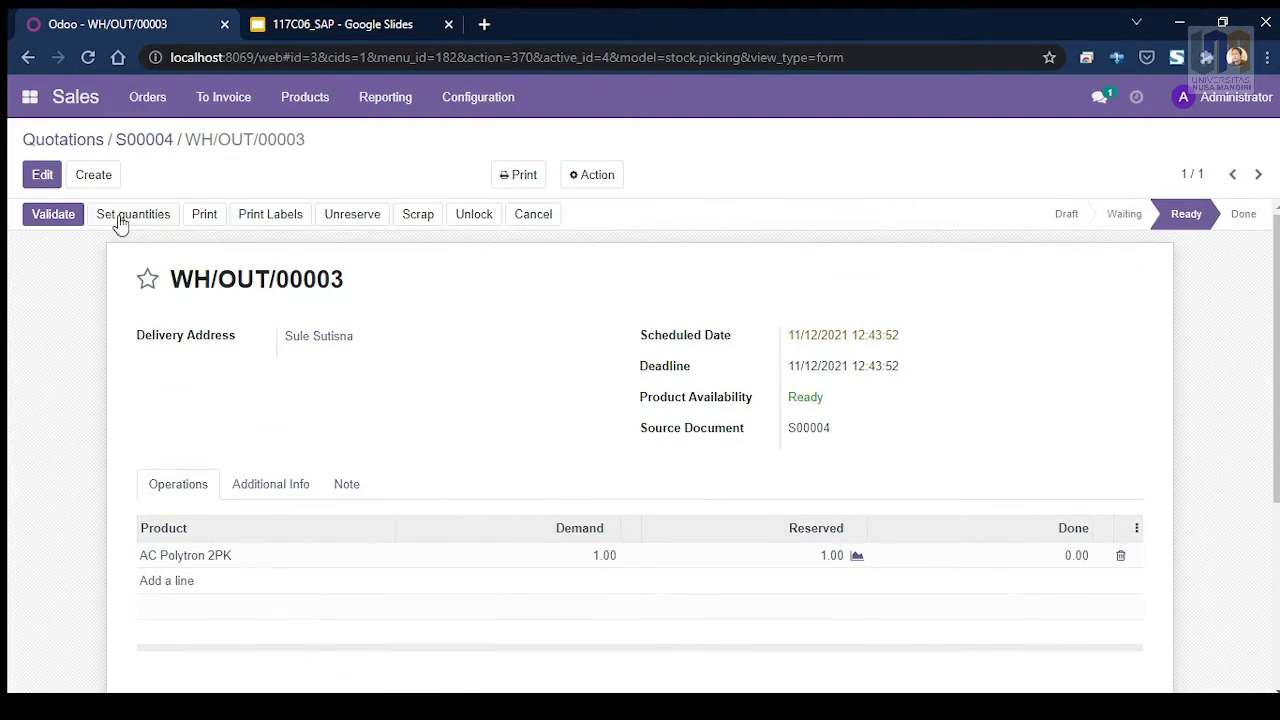
Step: Print the WH/OUT/00003 Delivery Slip to PDF and open the downloaded file
left_click(519, 180)
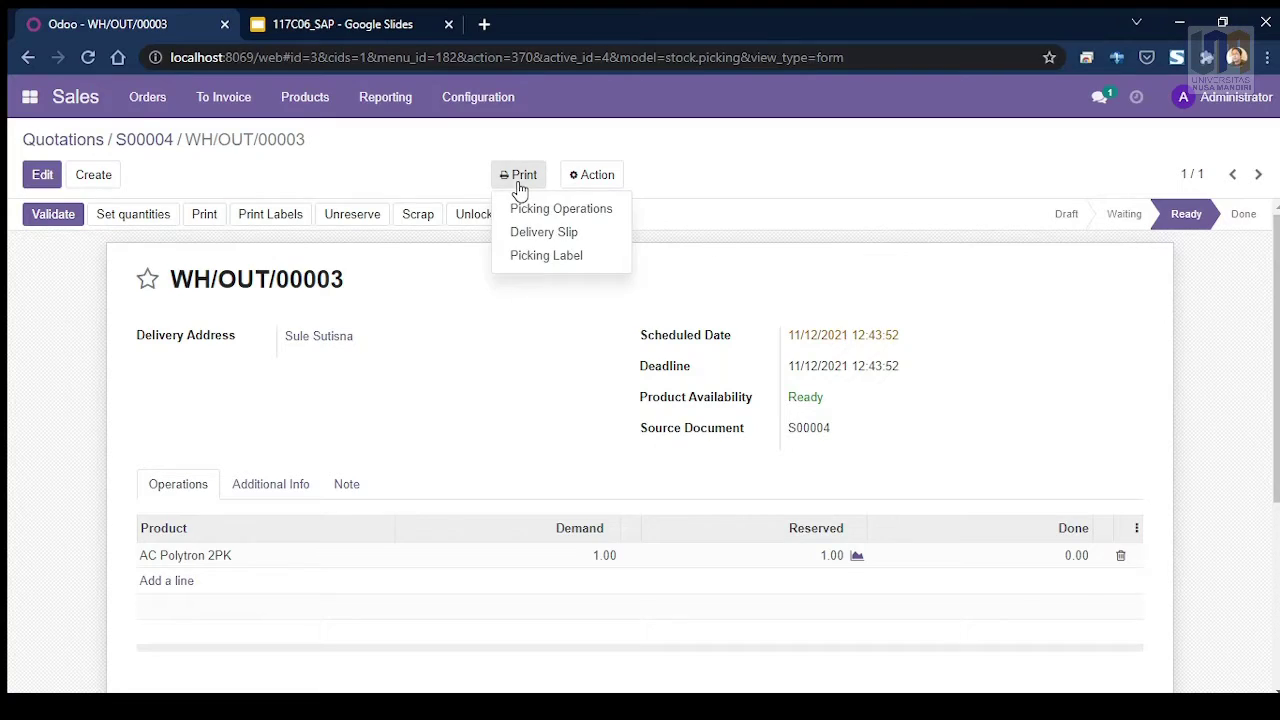
left_click(556, 237)
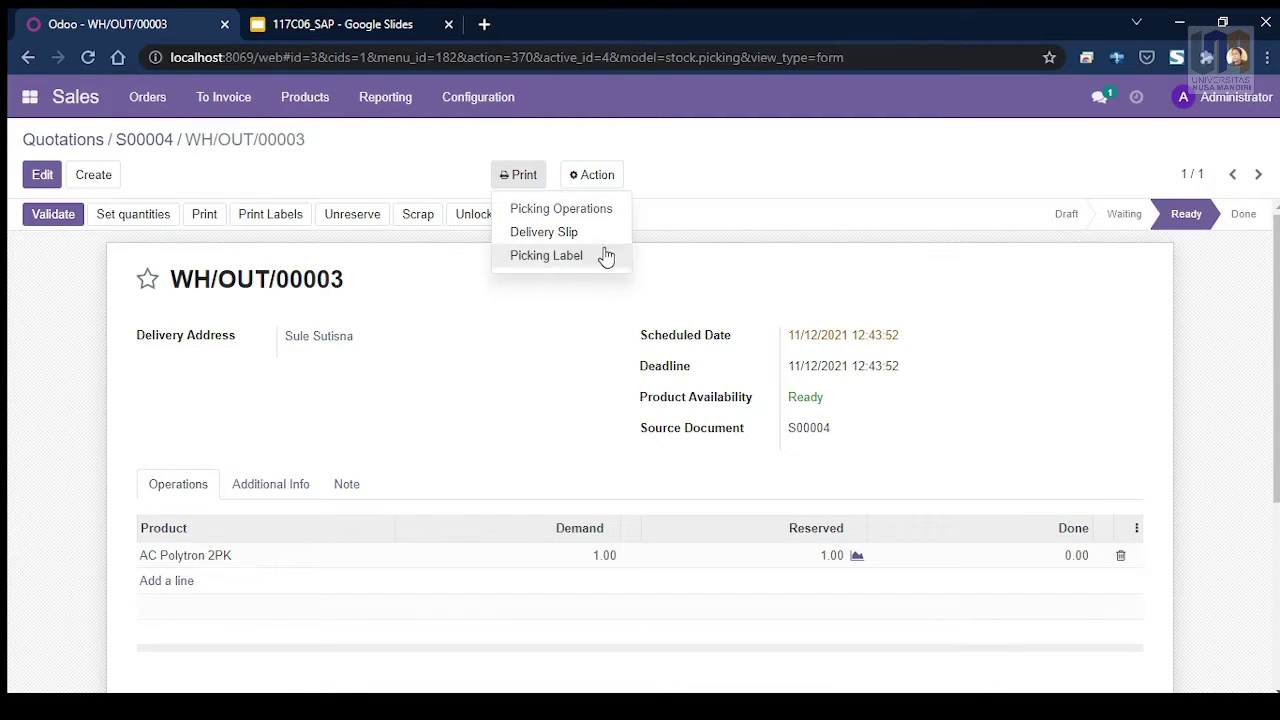
left_click(558, 233)
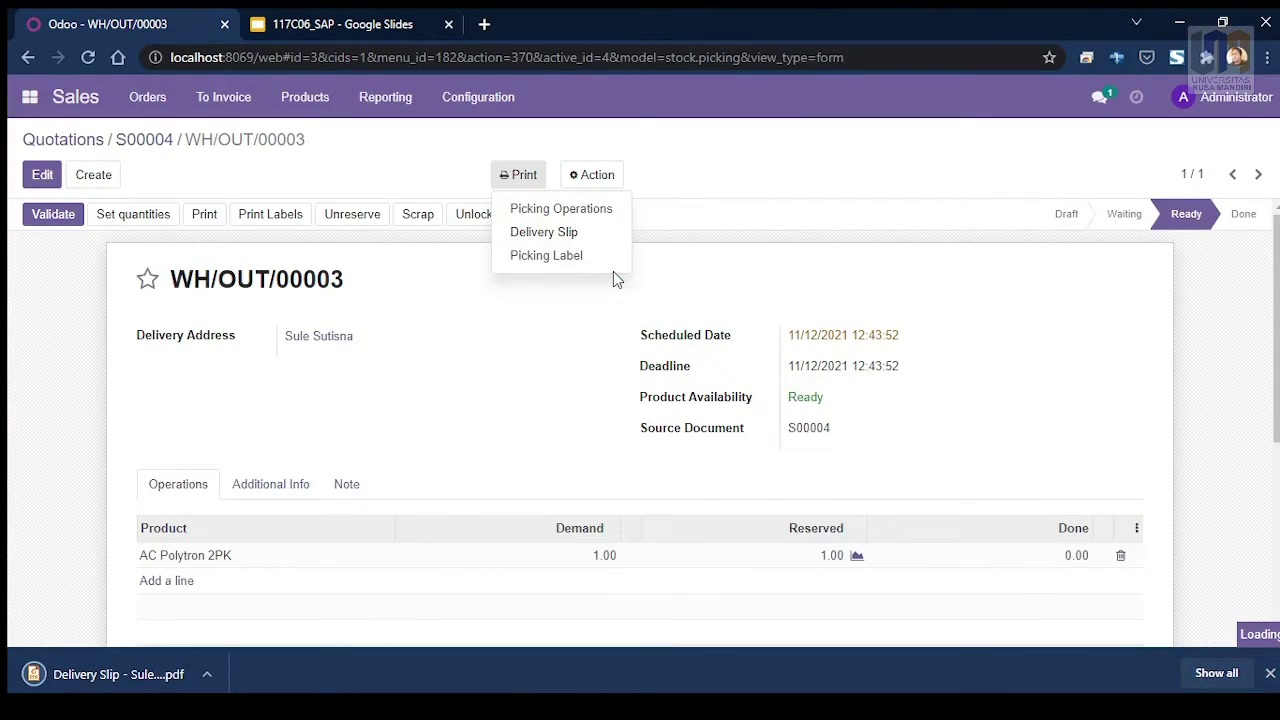
left_click(118, 674)
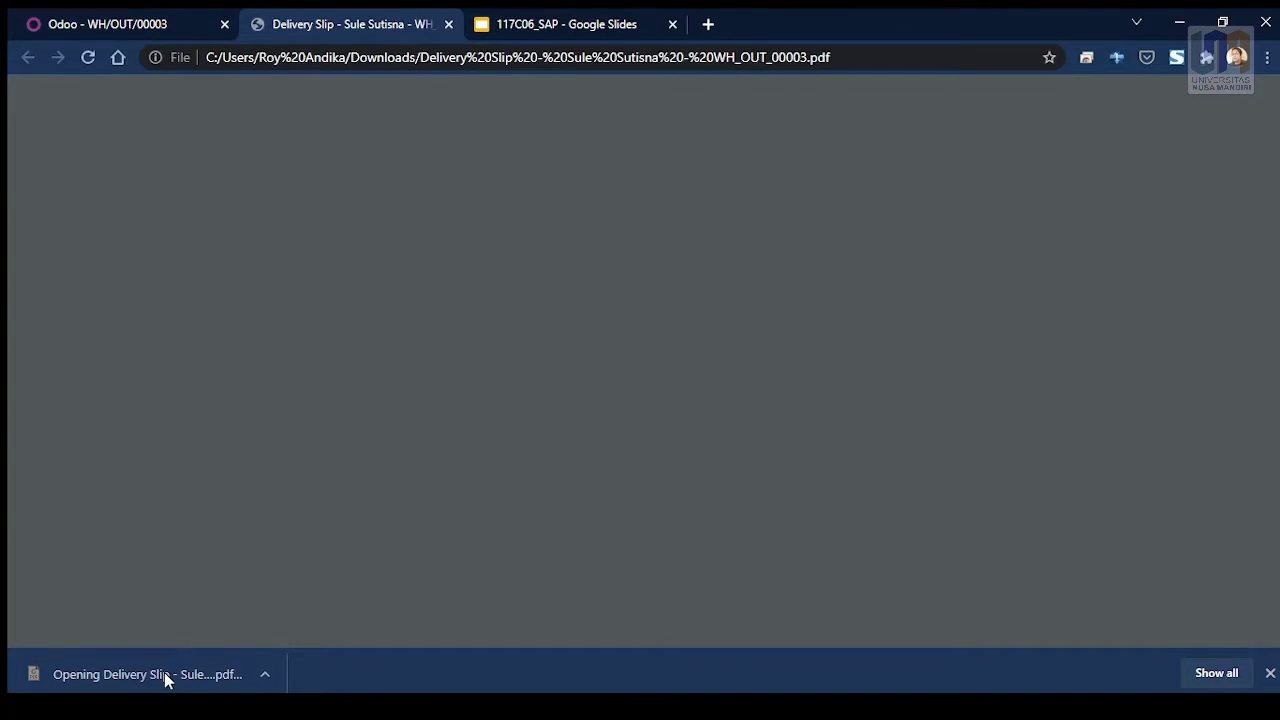
Step: Review the delivery slip PDF, then close the Google Slides and PDF tabs
scroll(689, 326, "down", 5)
scroll(693, 324, "up", 5)
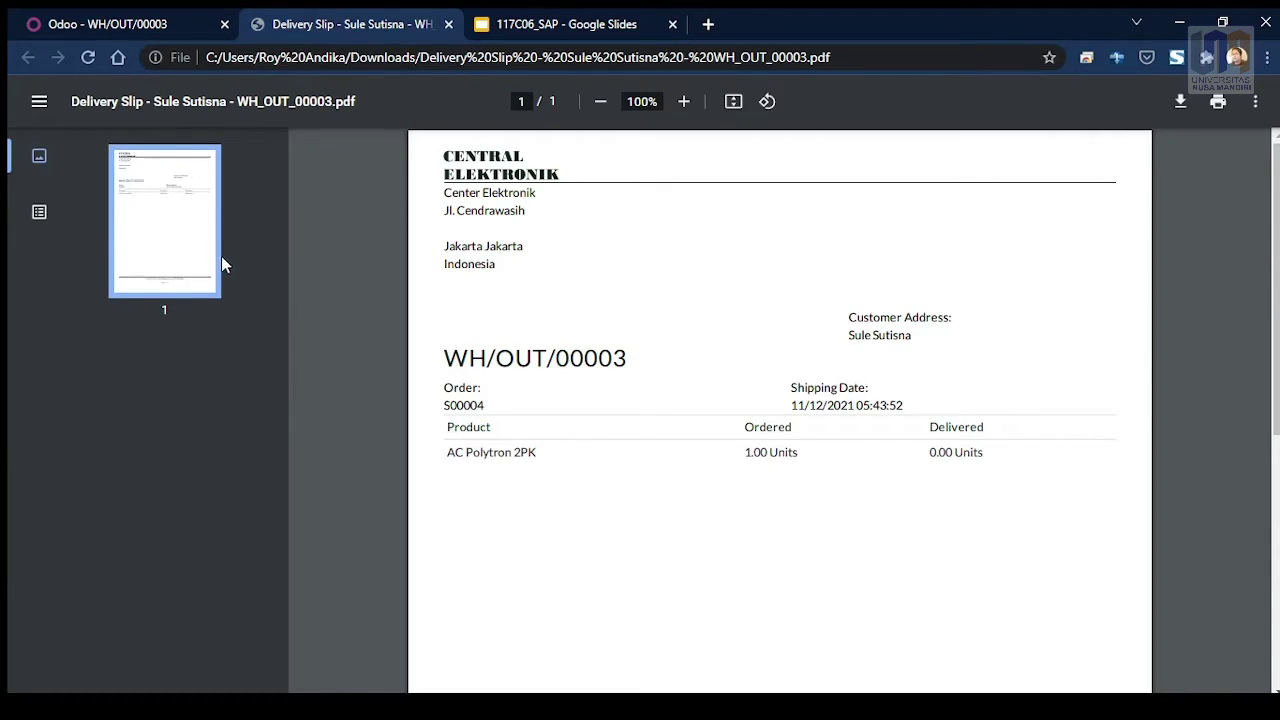
left_click(672, 26)
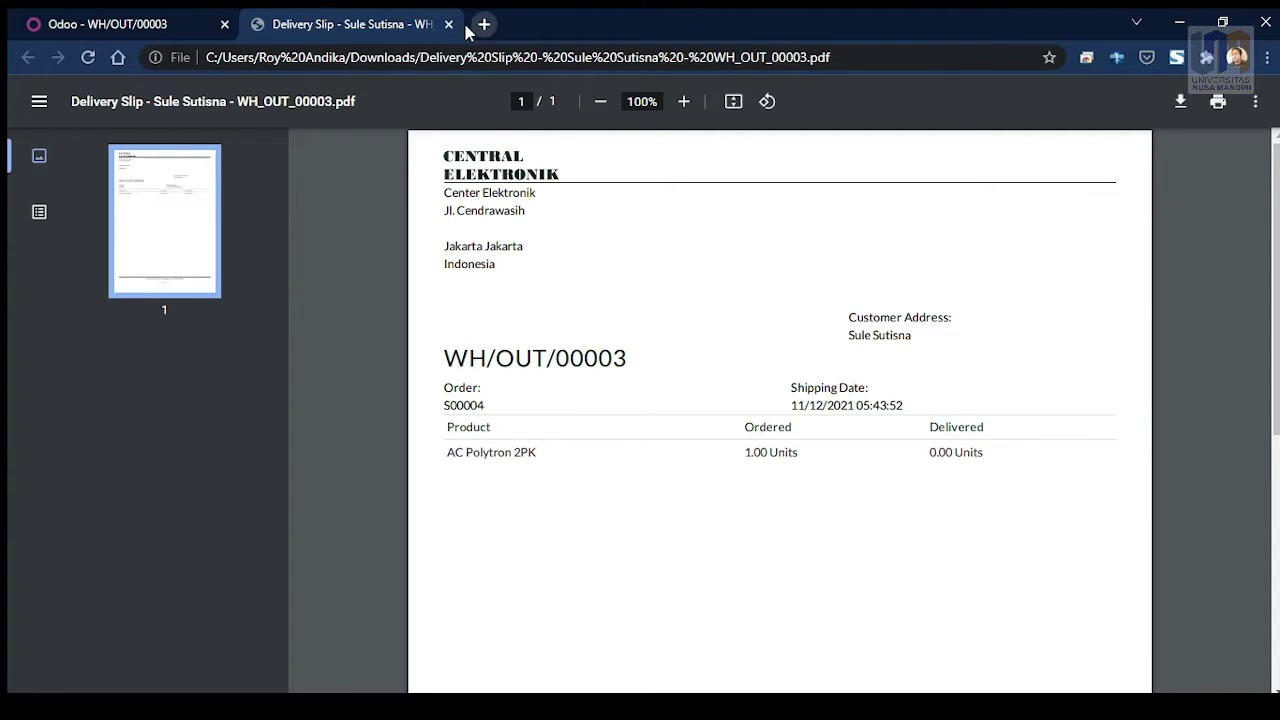
left_click(449, 24)
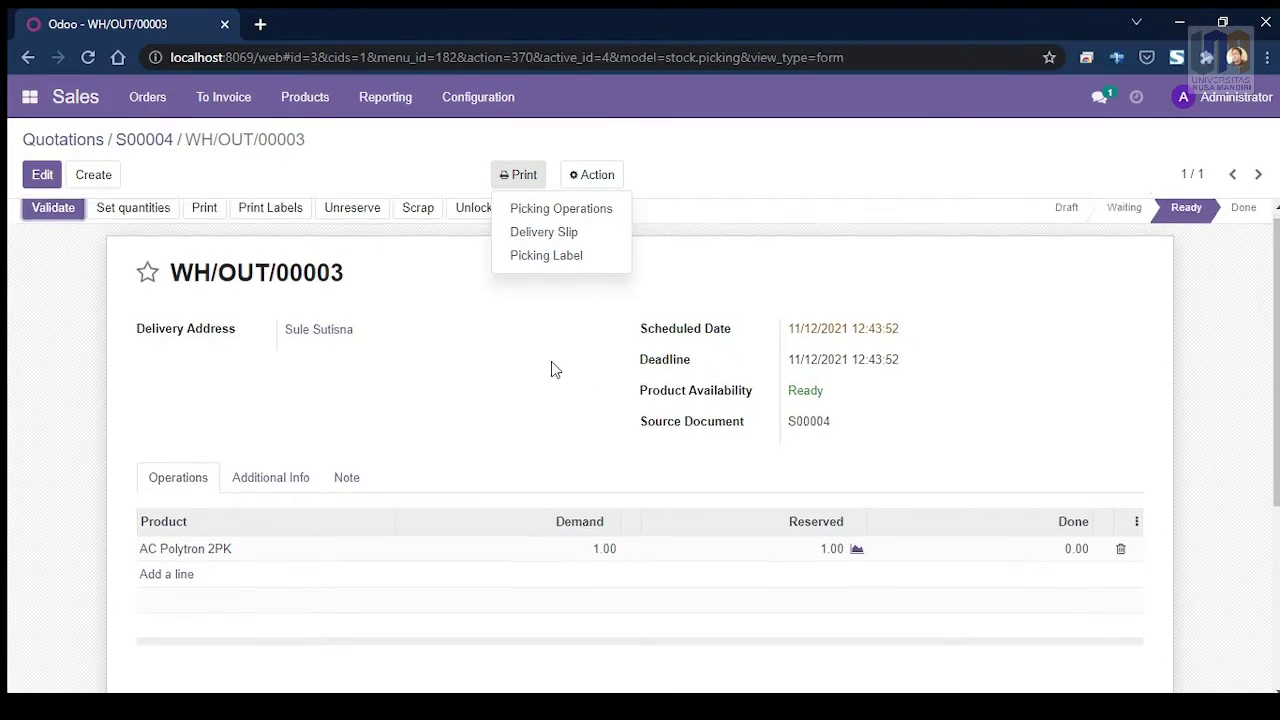
Step: Close the Print dropdown on the WH/OUT/00003 delivery form
left_click(915, 160)
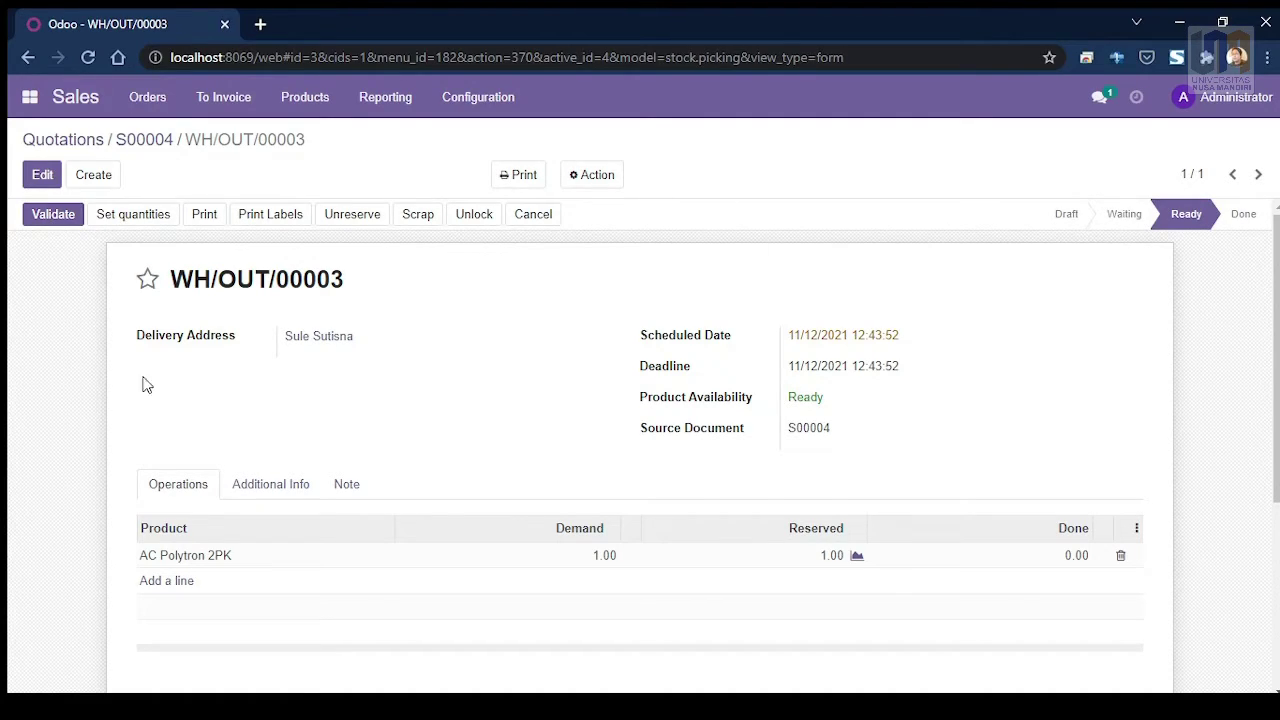
Step: Validate WH/OUT/00003 as an immediate transfer and confirm the shipping SMS
left_click(55, 222)
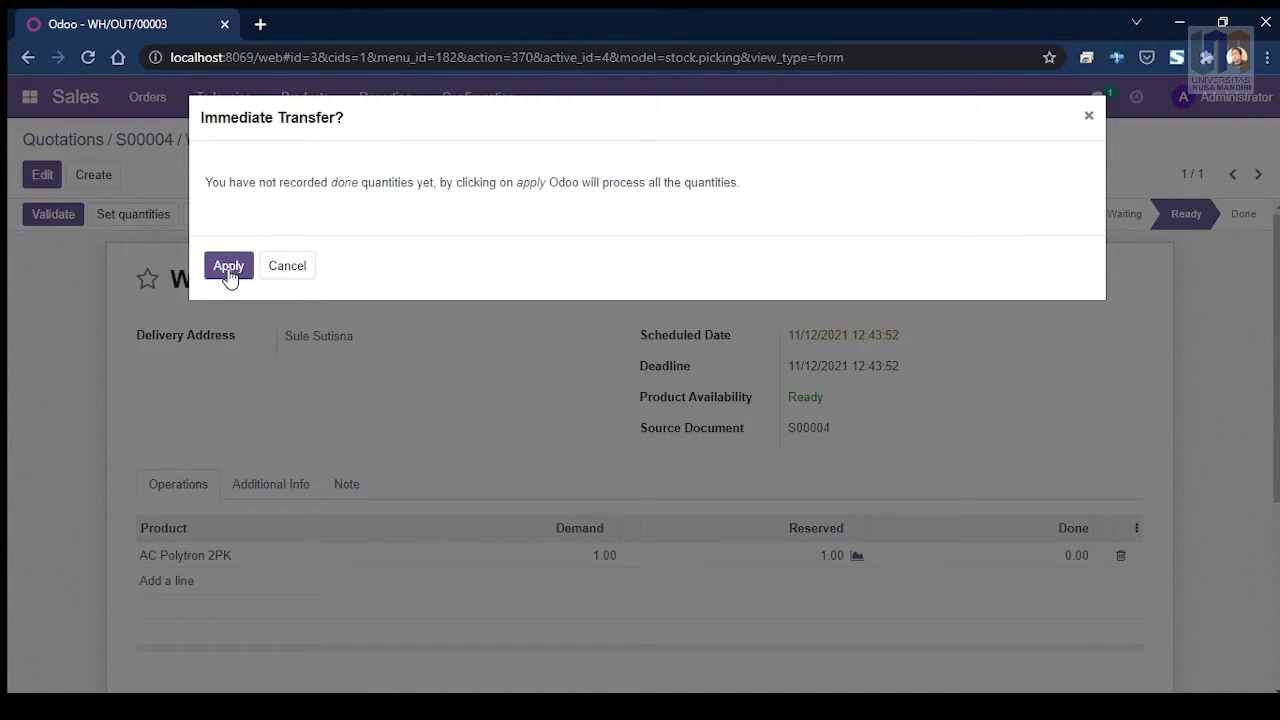
left_click(229, 272)
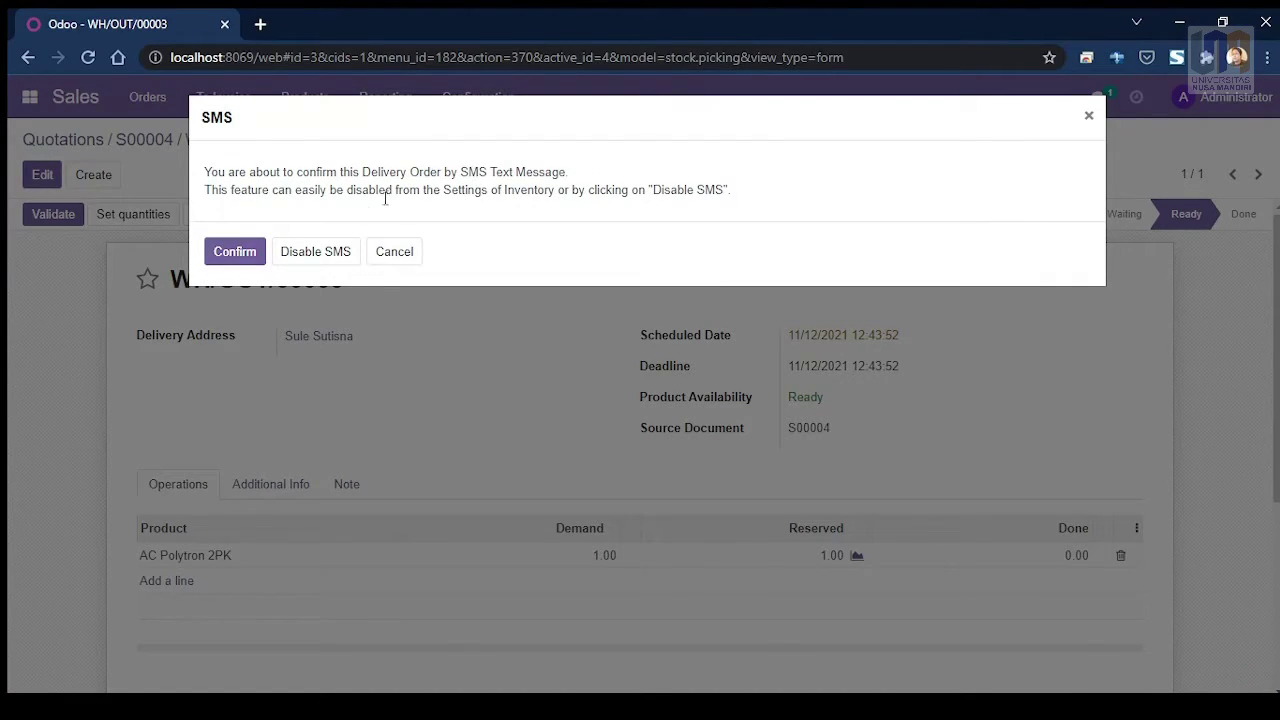
left_click(236, 255)
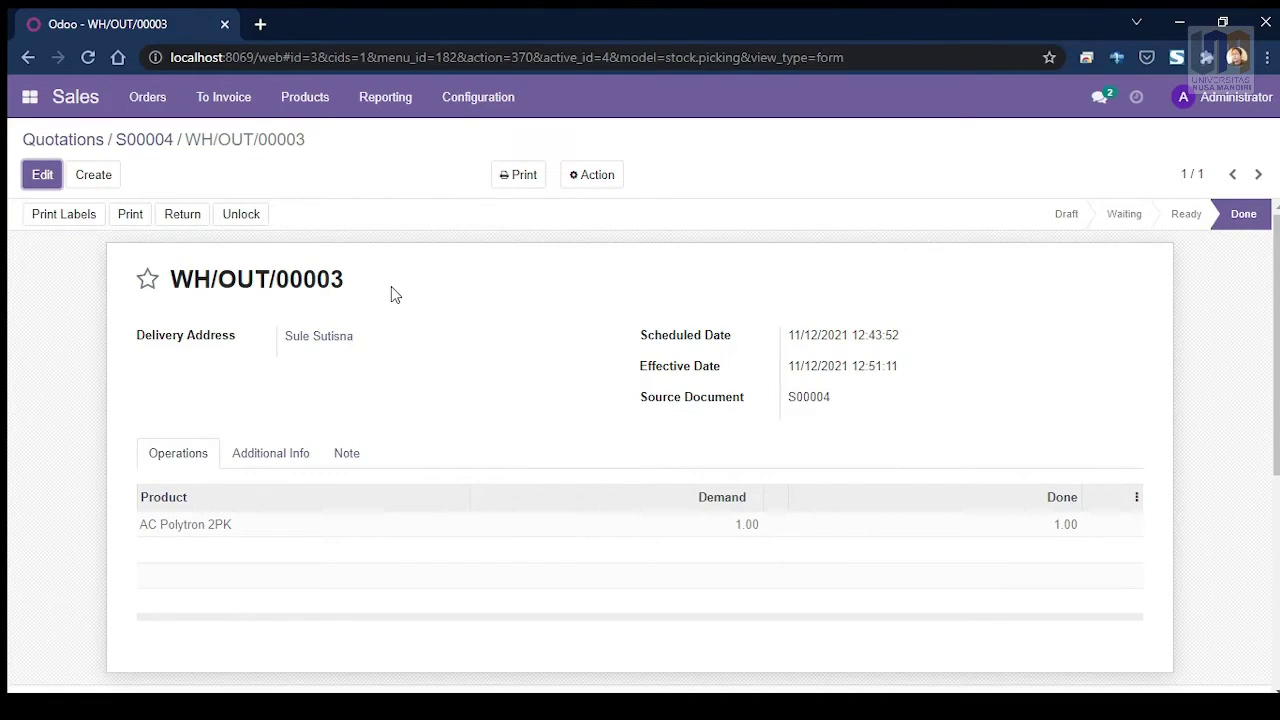
scroll(391, 289, "down", 2)
scroll(389, 300, "up", 2)
scroll(389, 423, "down", 3)
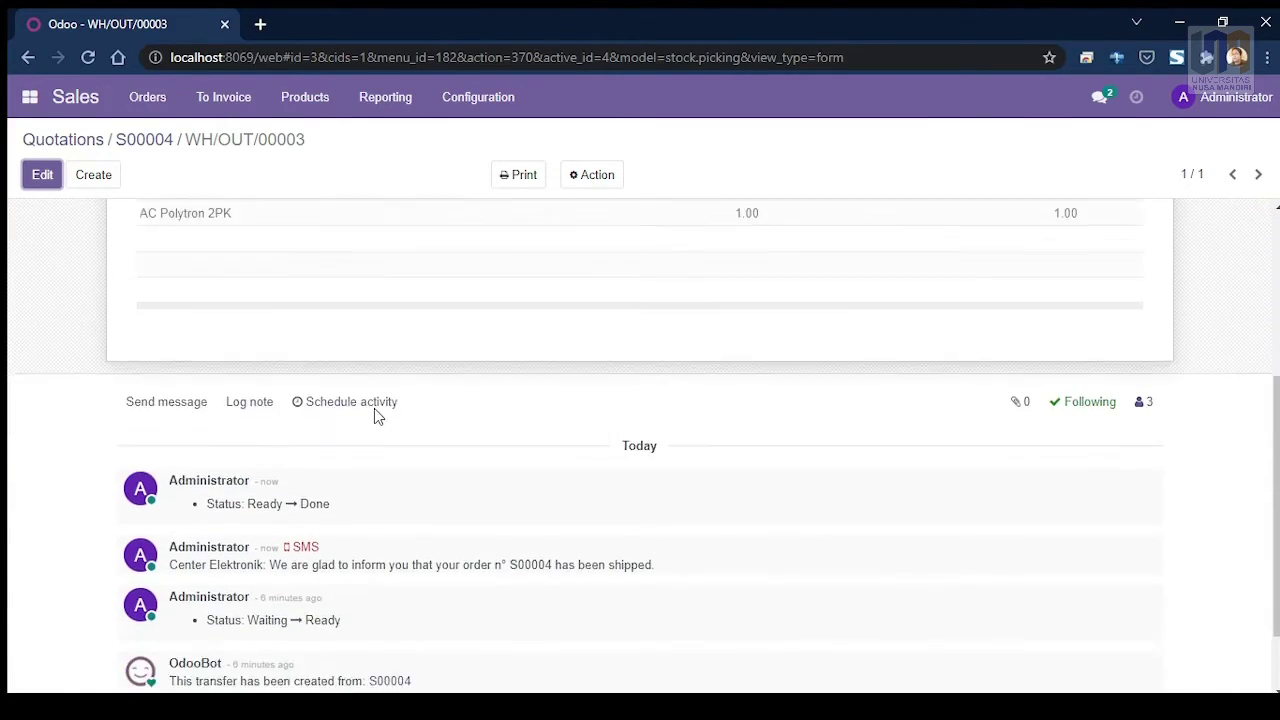
scroll(377, 411, "up", 3)
left_click(149, 95)
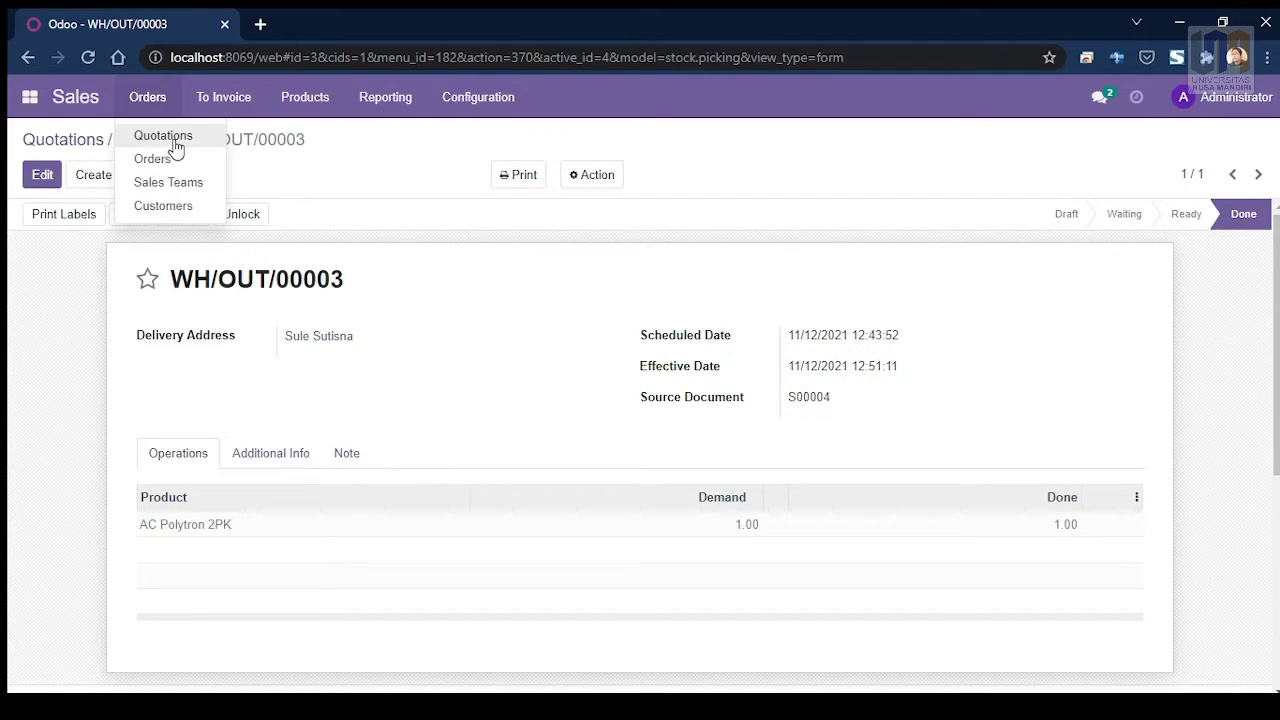
Step: Open sales order S00004 from the Orders list and start creating its invoice
left_click(168, 160)
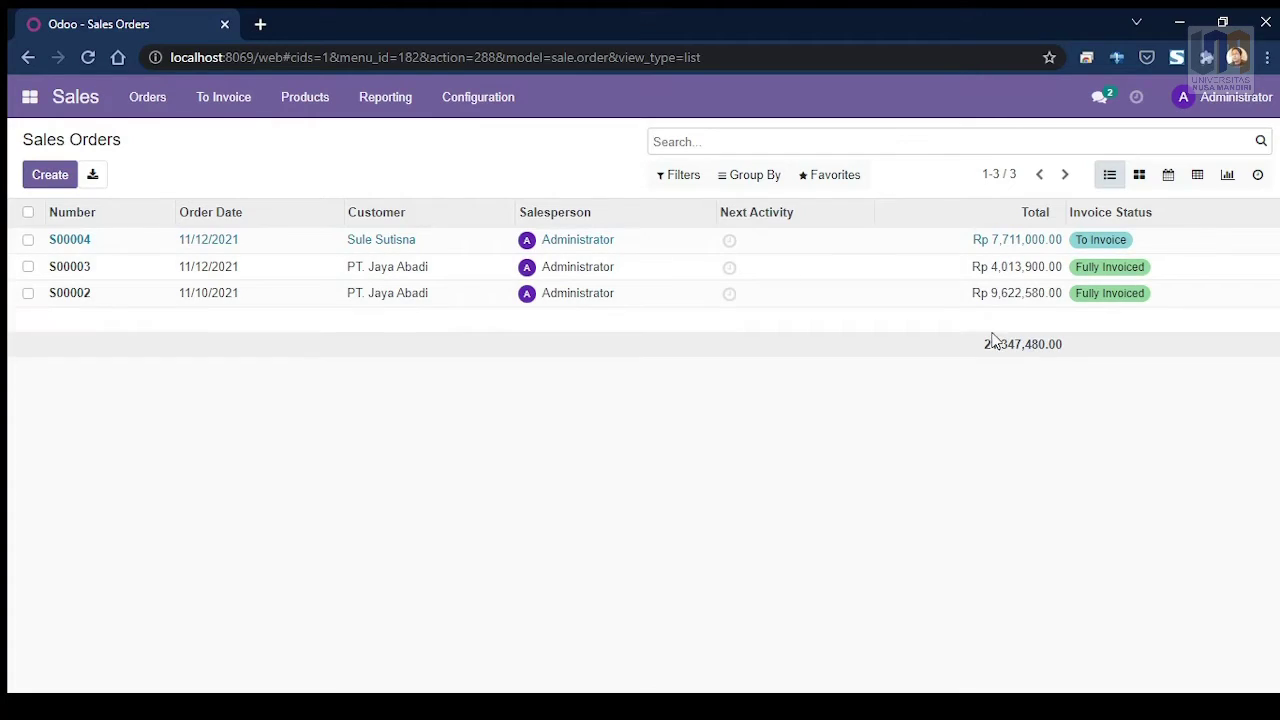
left_click(70, 244)
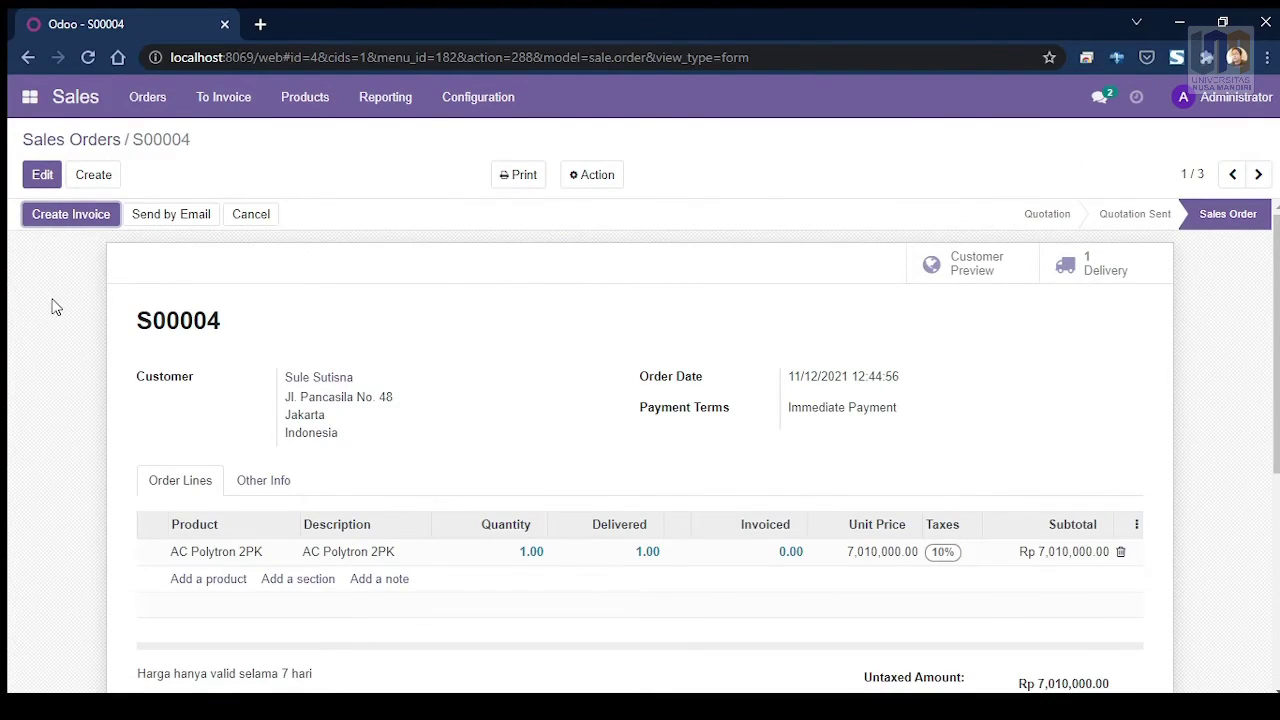
scroll(50, 305, "down", 2)
scroll(47, 298, "up", 2)
scroll(80, 300, "down", 3)
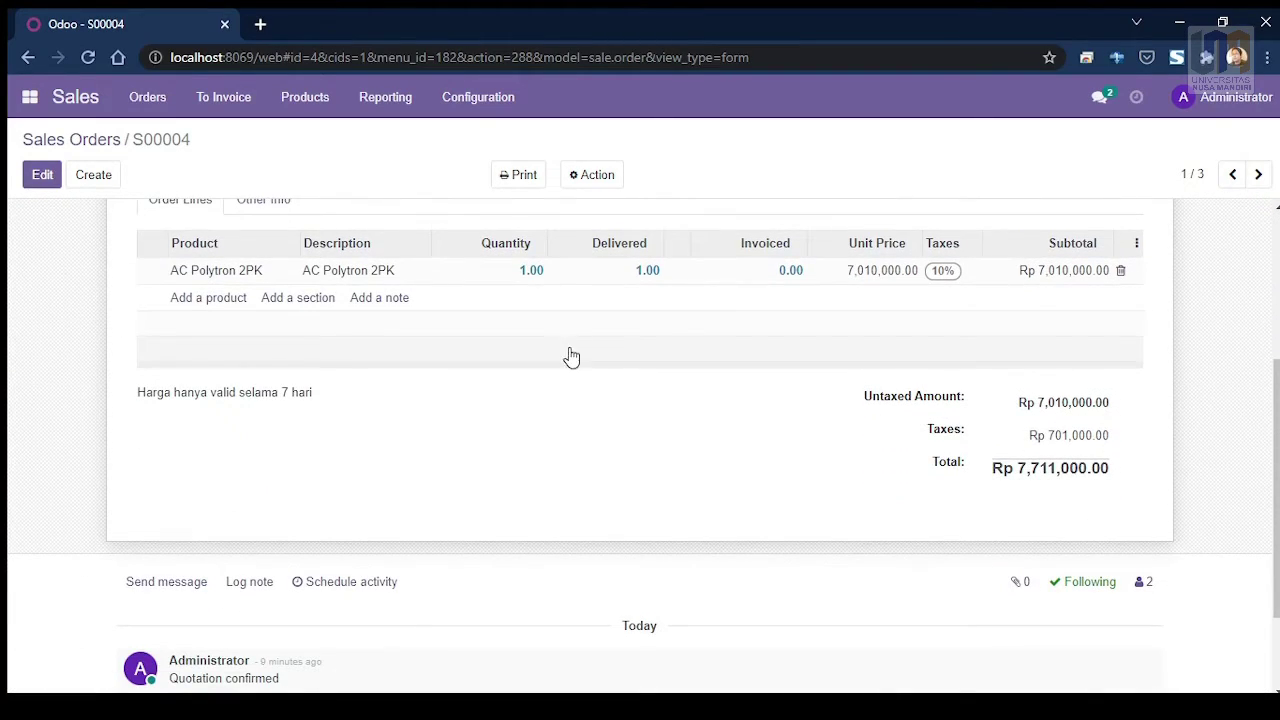
scroll(480, 380, "up", 3)
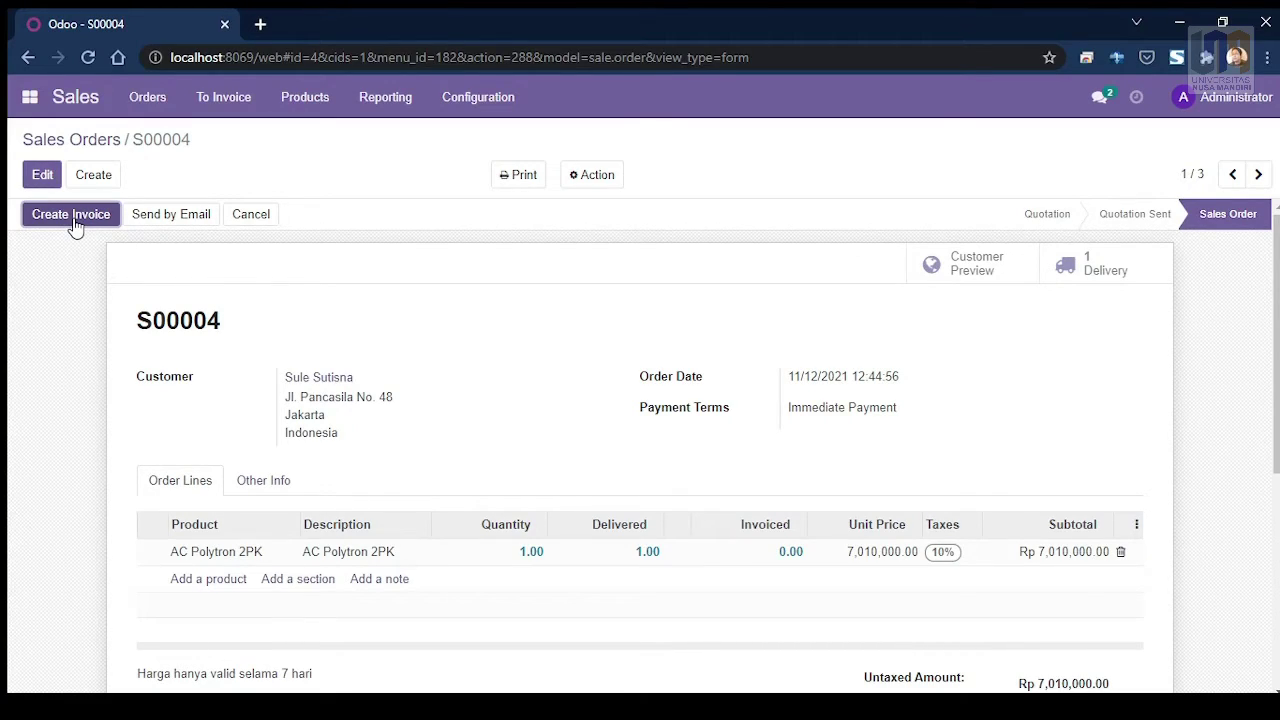
left_click(73, 222)
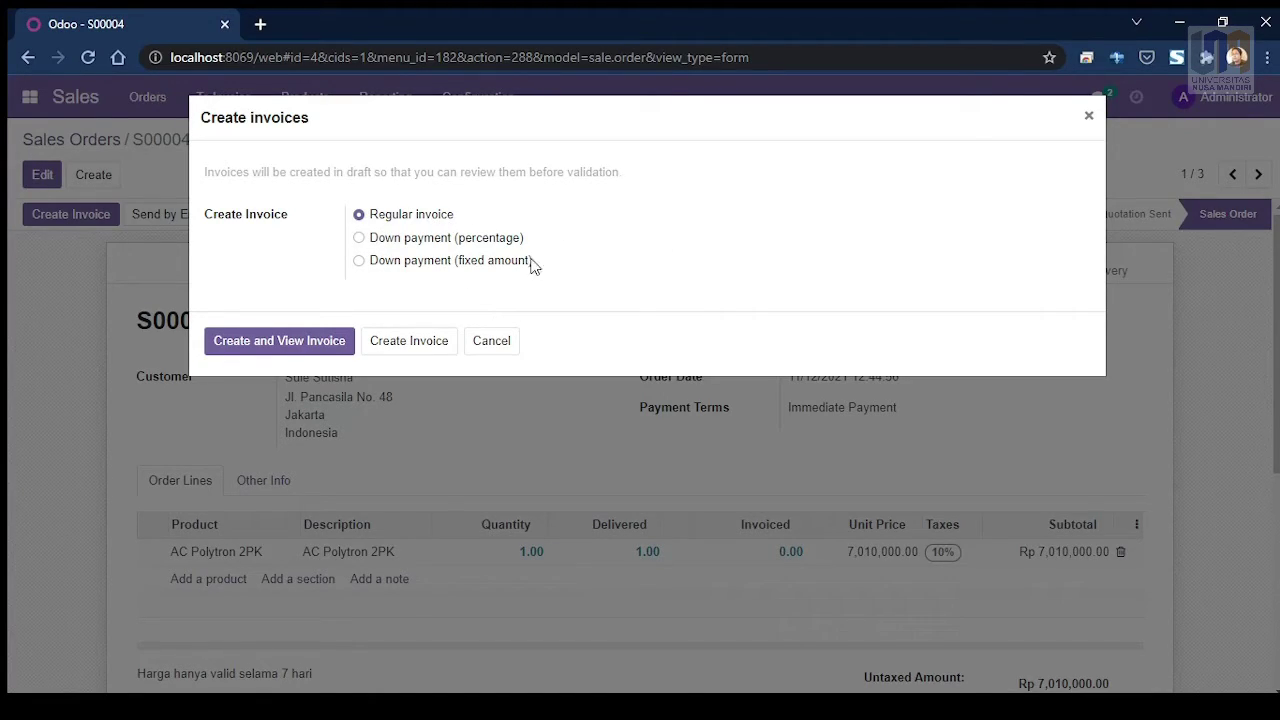
Step: Create the regular draft invoice for S00004 and review its Rp 7,711,000.00 total
left_click(280, 342)
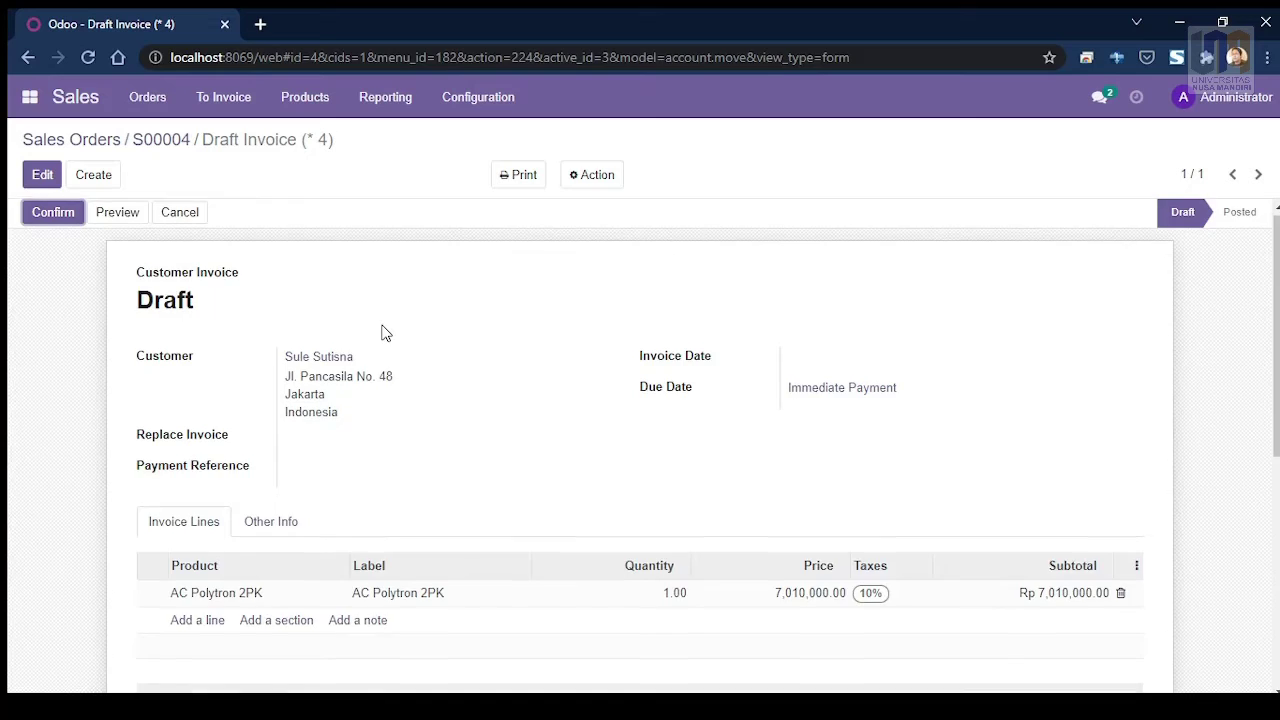
scroll(380, 333, "down", 4)
scroll(382, 334, "up", 2)
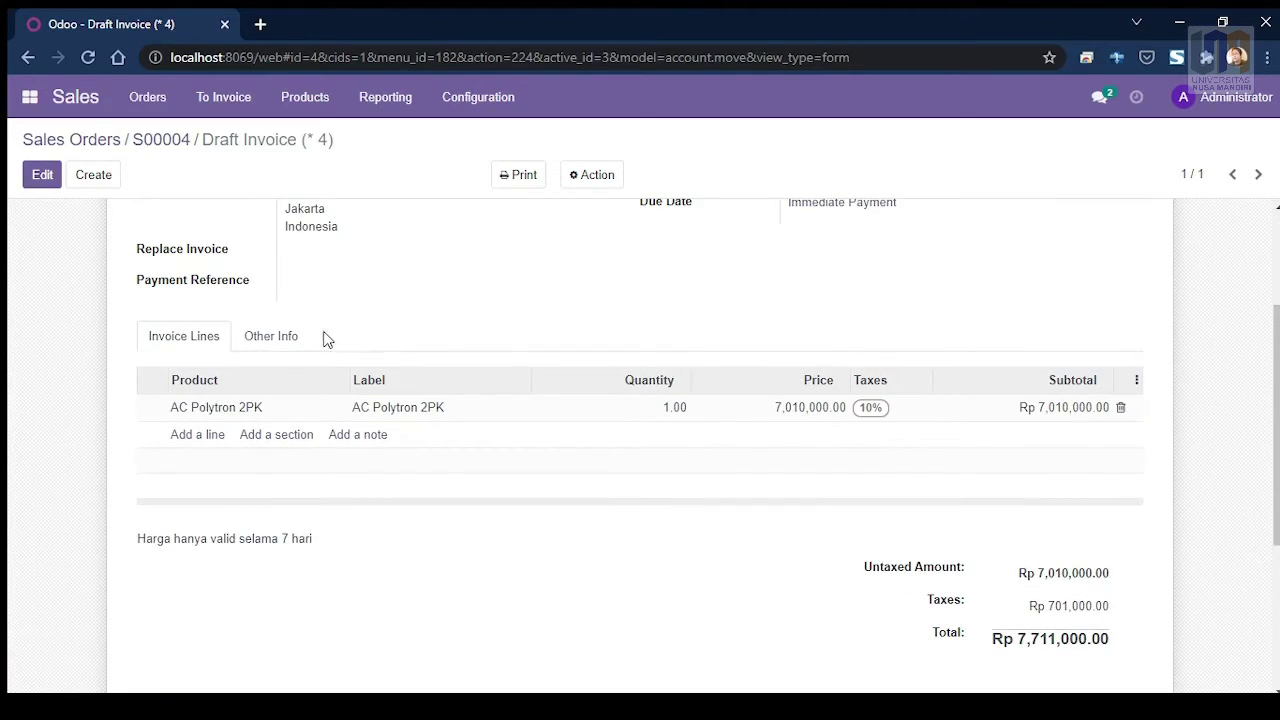
scroll(209, 340, "up", 2)
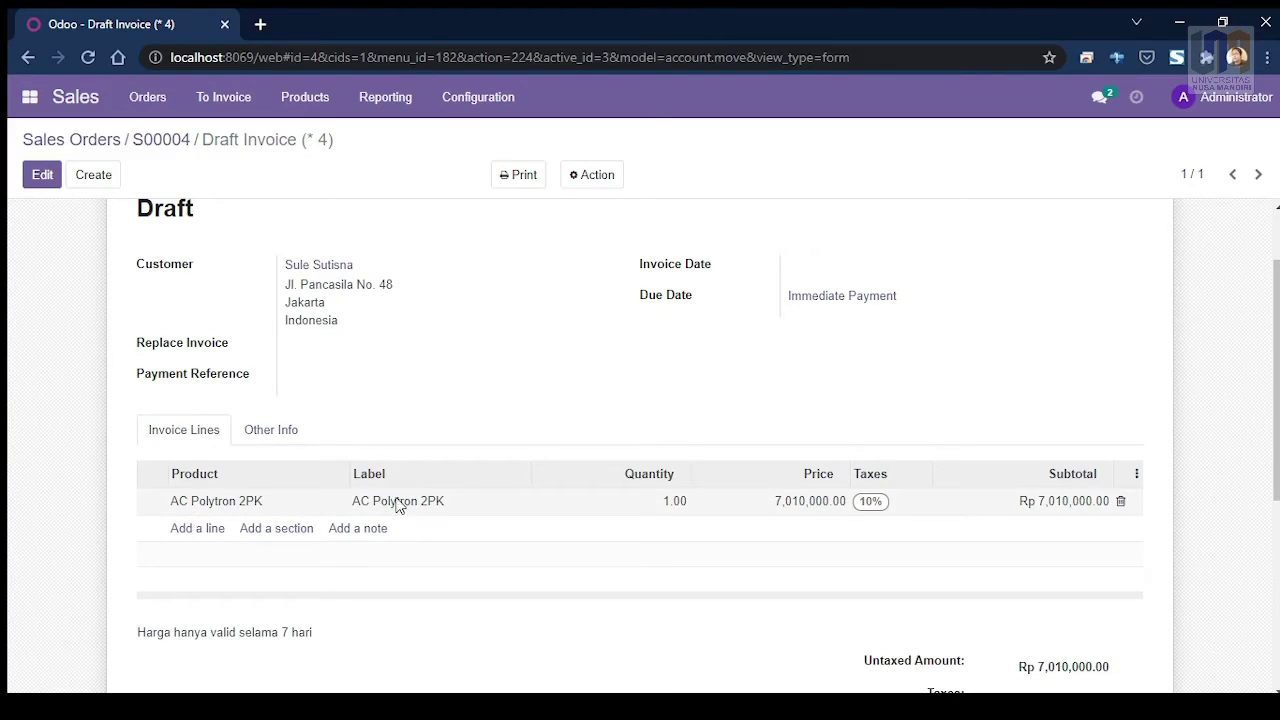
scroll(1036, 515, "down", 5)
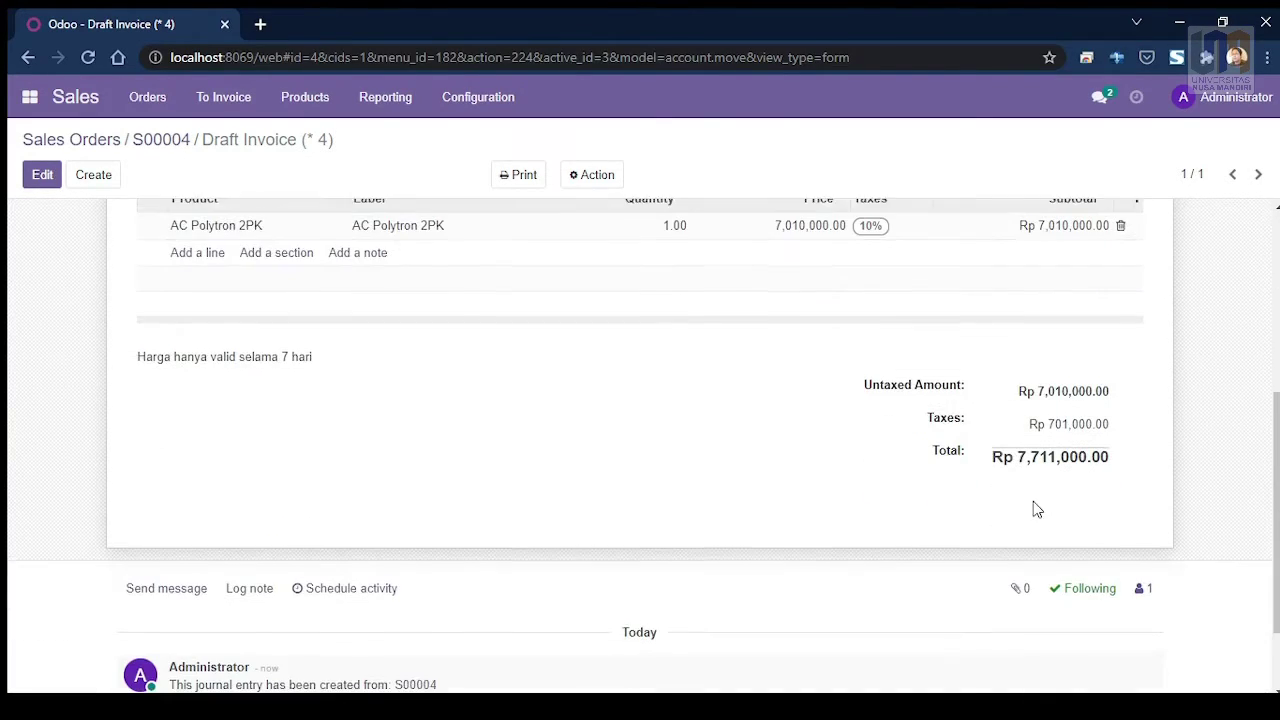
scroll(990, 450, "up", 1)
scroll(980, 450, "up", 2)
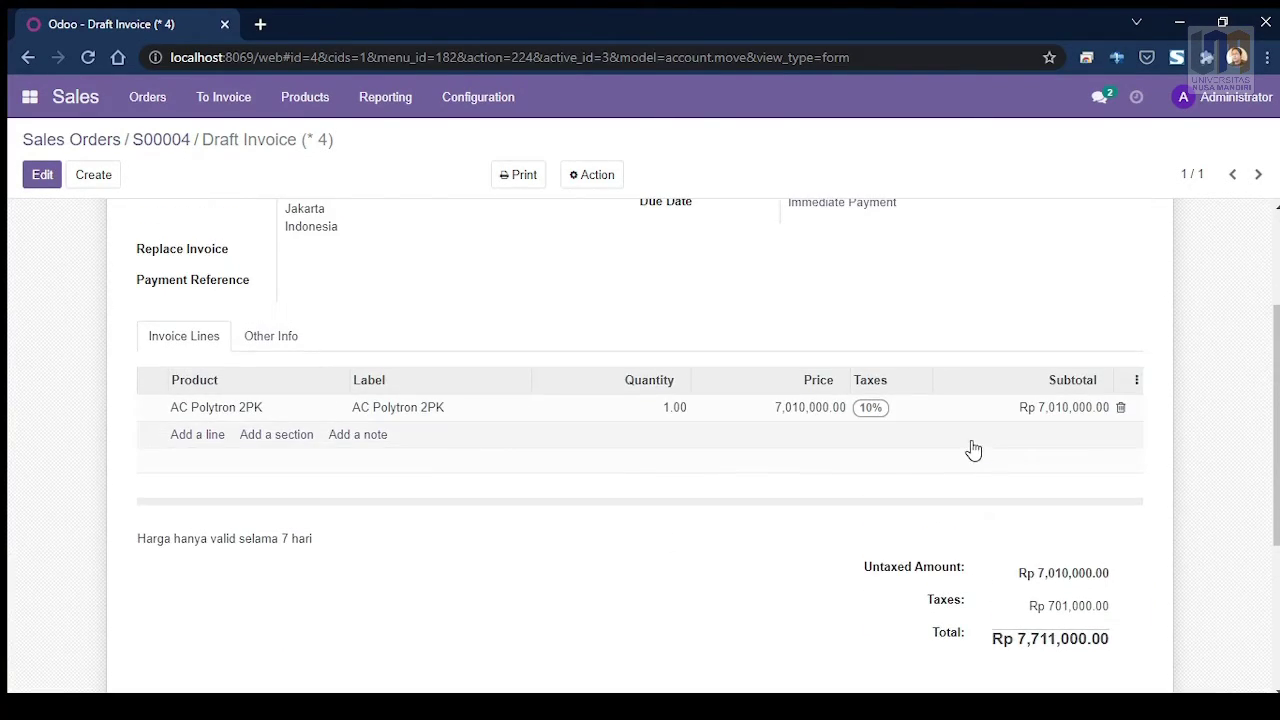
scroll(491, 449, "up", 3)
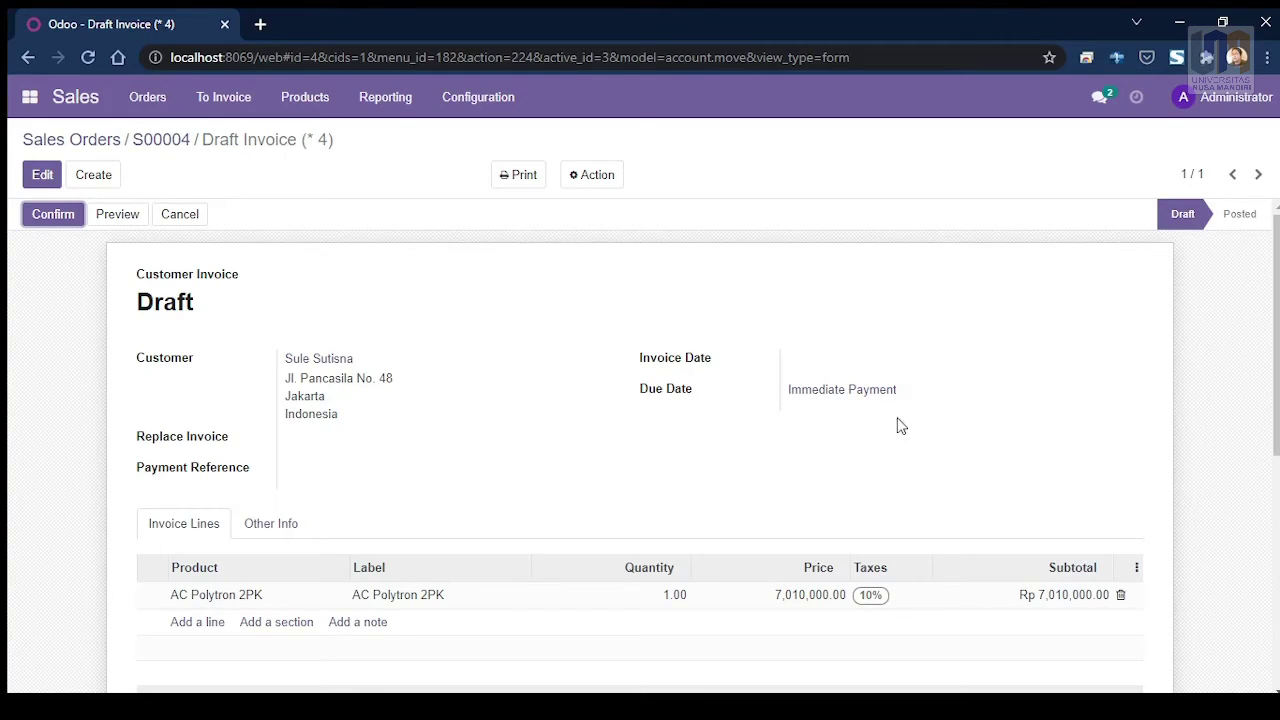
scroll(760, 431, "down", 5)
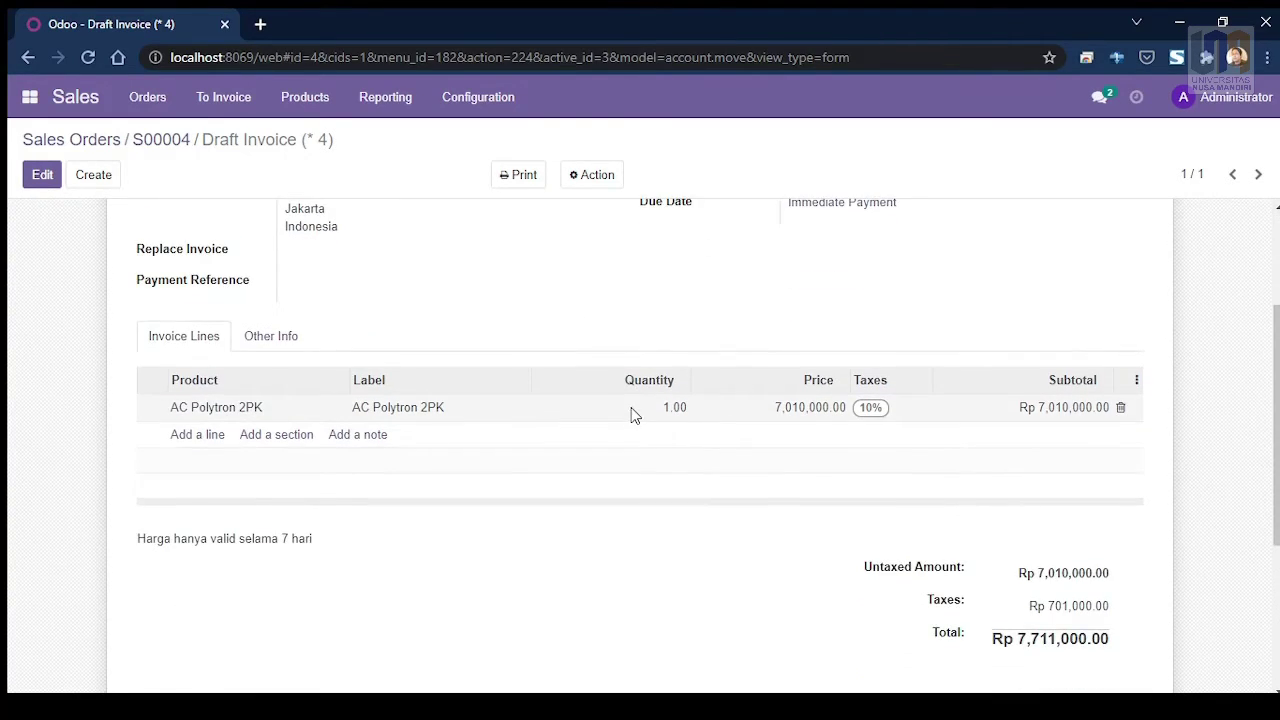
scroll(627, 414, "up", 6)
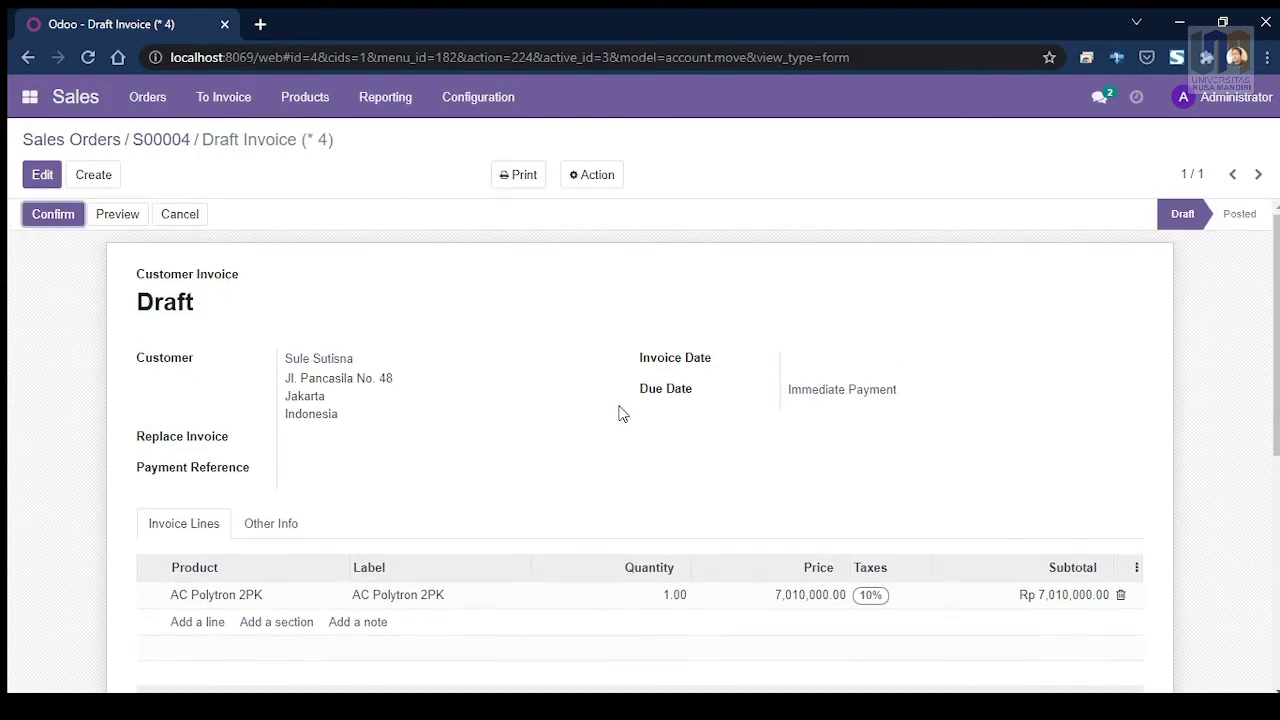
Step: Post the draft invoice as INV/2021/00003, dated 11/12/2021
left_click(53, 218)
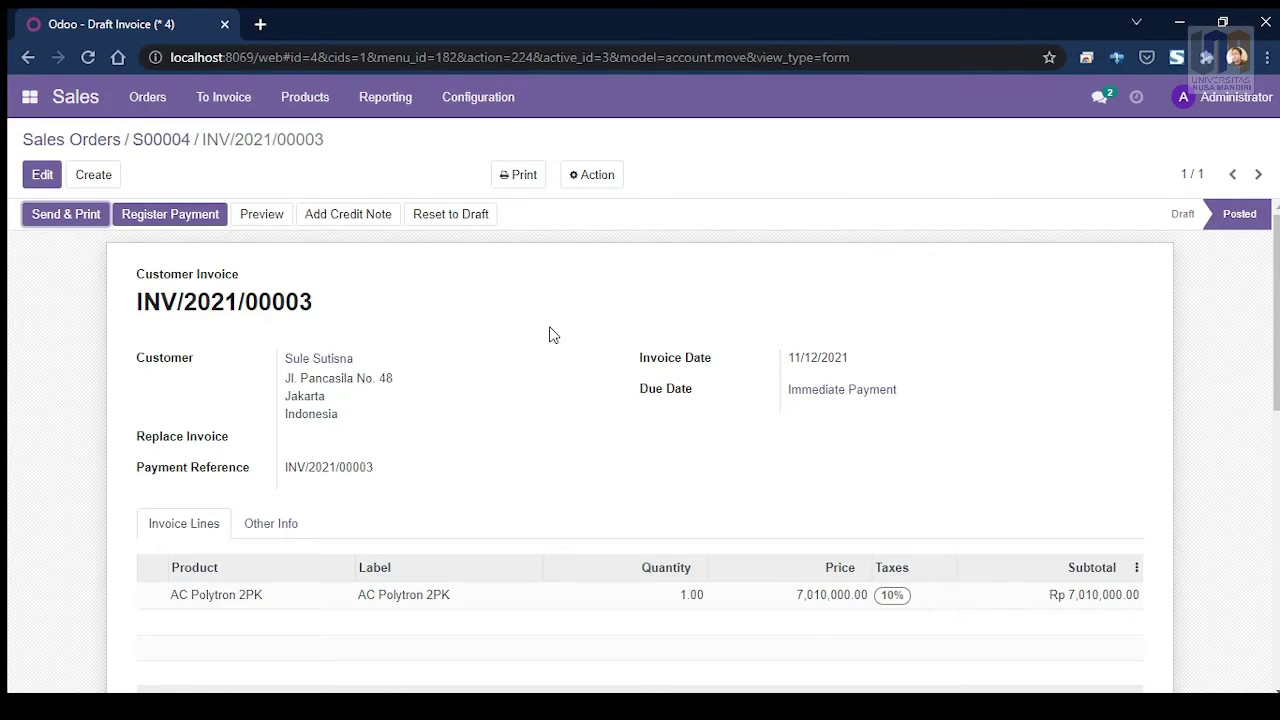
scroll(549, 334, "down", 3)
scroll(549, 334, "up", 3)
scroll(528, 332, "down", 5)
scroll(525, 326, "up", 5)
Step: Print invoice INV/2021/00003 to INV_2021_00003.pdf and open the downloaded file
left_click(505, 178)
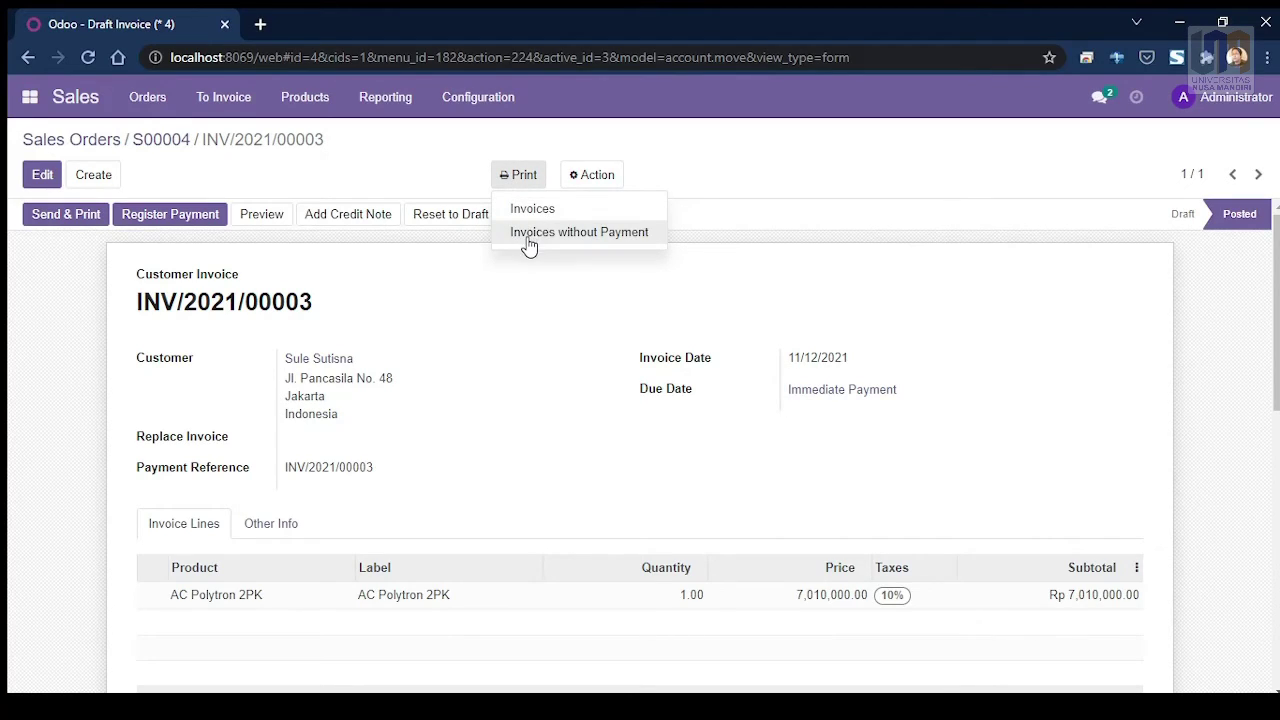
left_click(524, 209)
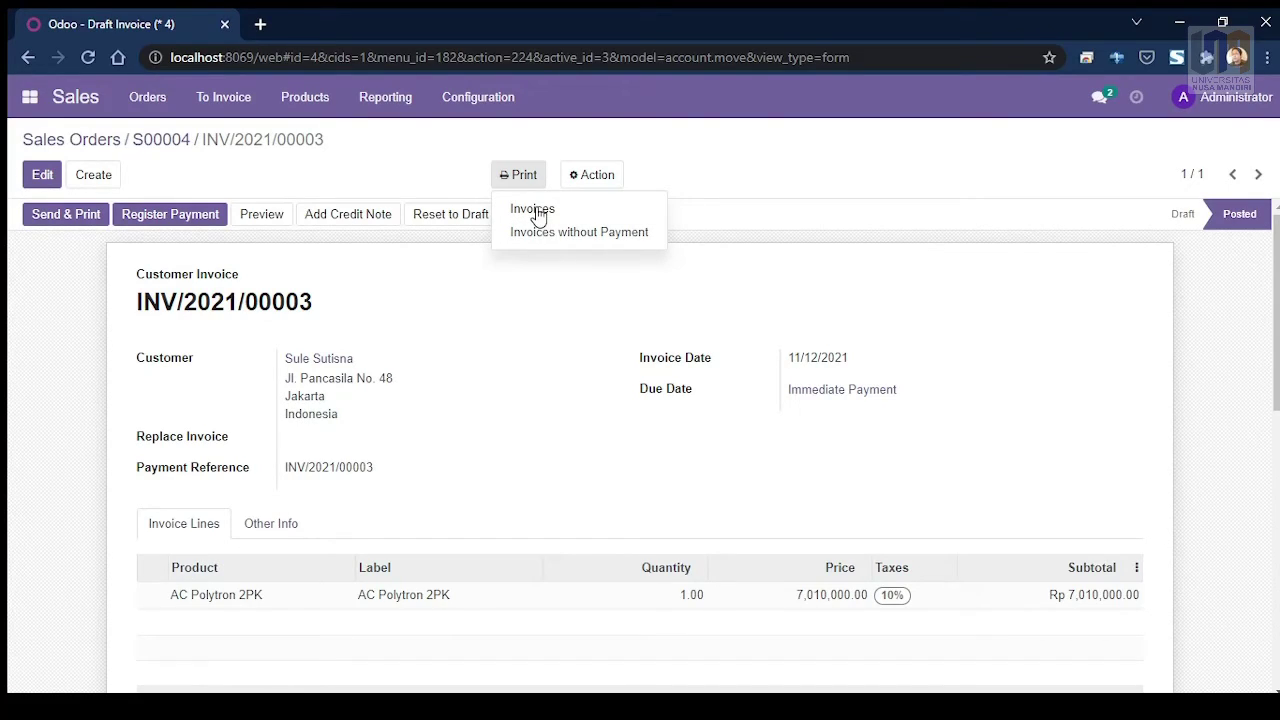
left_click(515, 211)
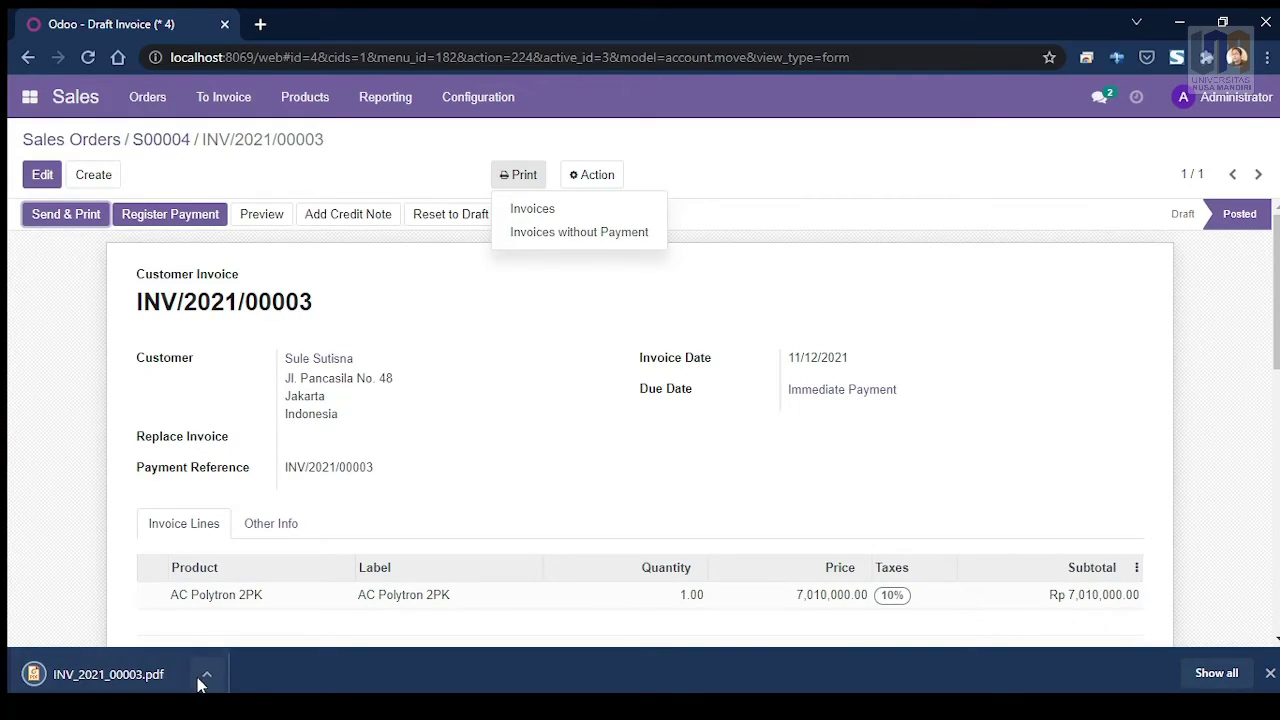
left_click(152, 682)
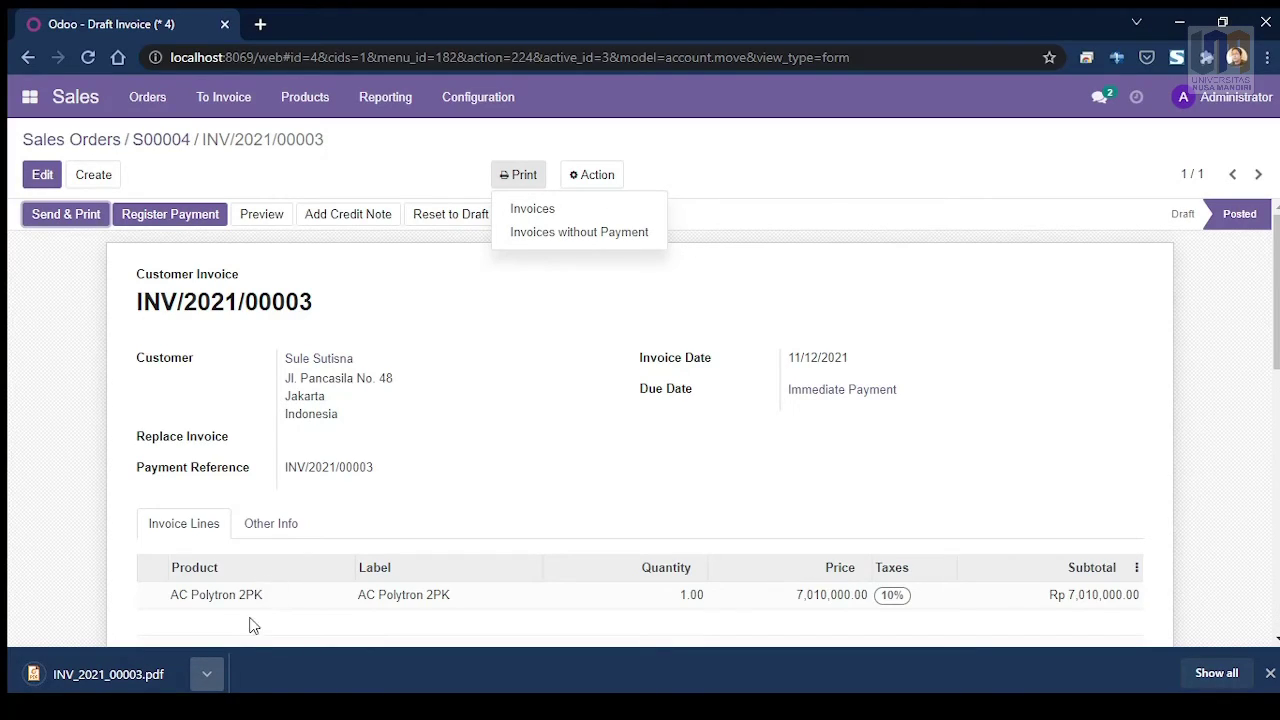
left_click(208, 676)
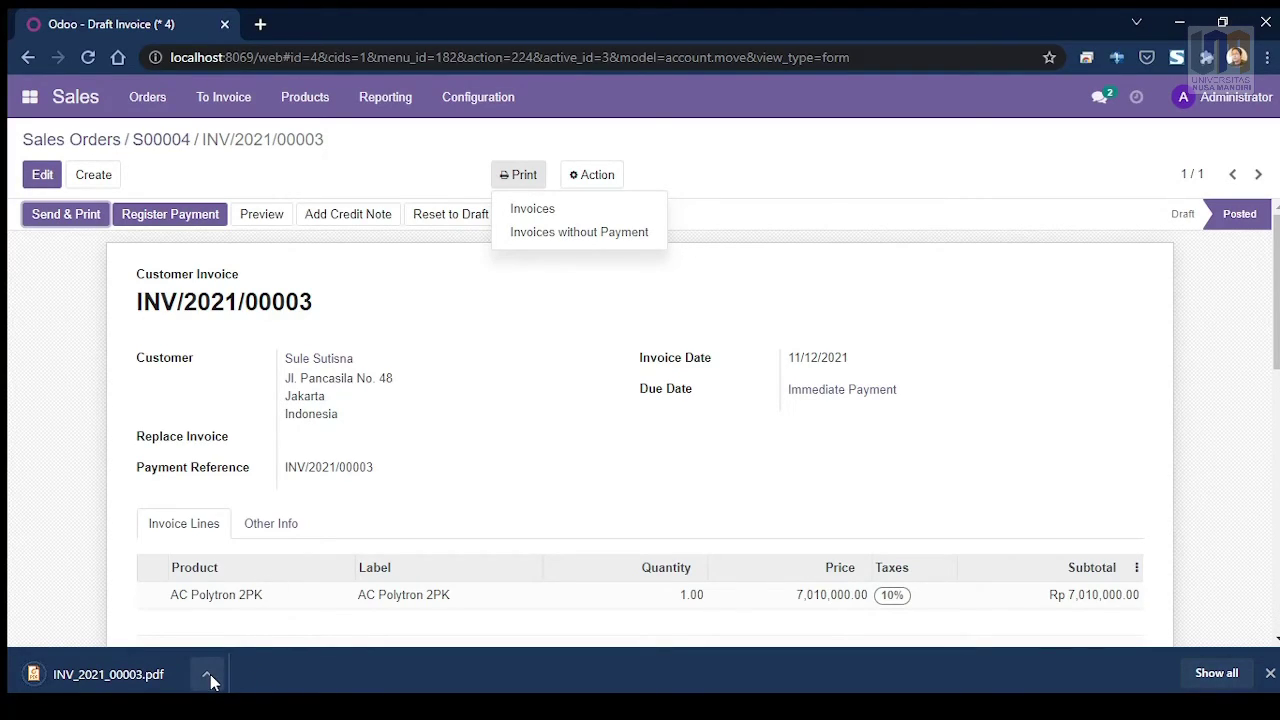
Step: Scroll through the INV/2021/00003 PDF, then close its tab to return to Odoo
left_click(208, 676)
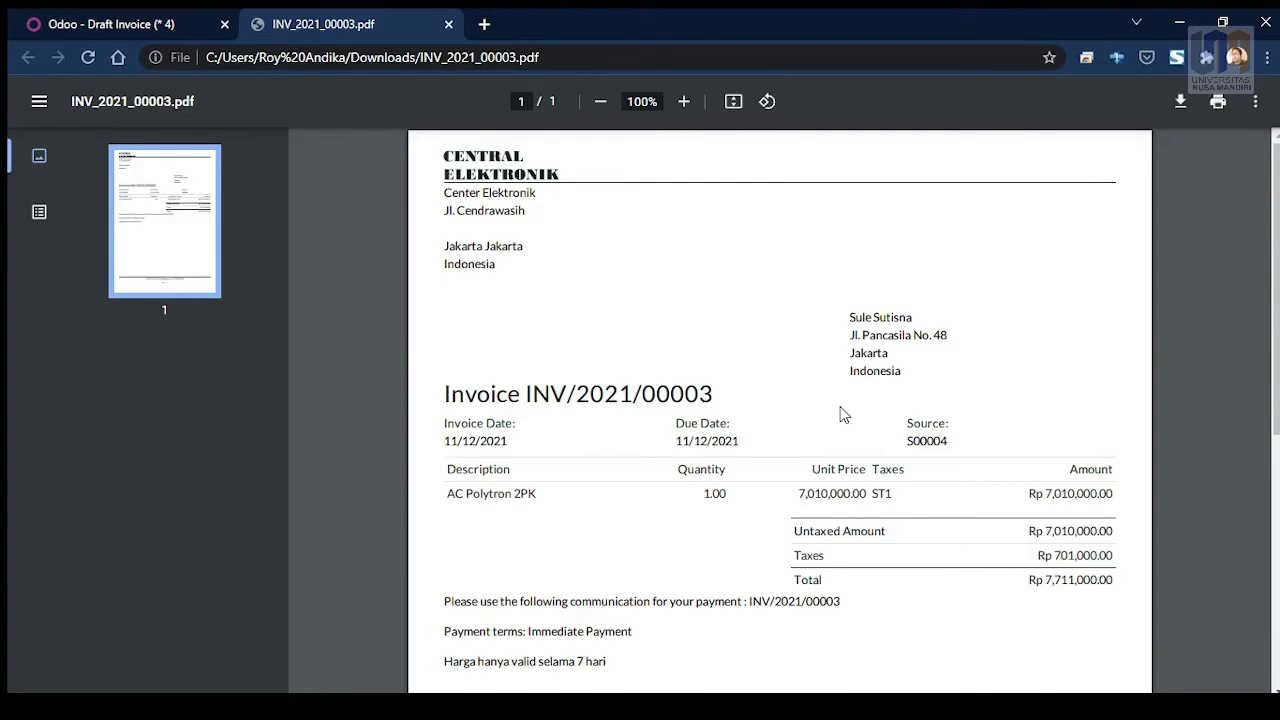
scroll(826, 425, "down", 2)
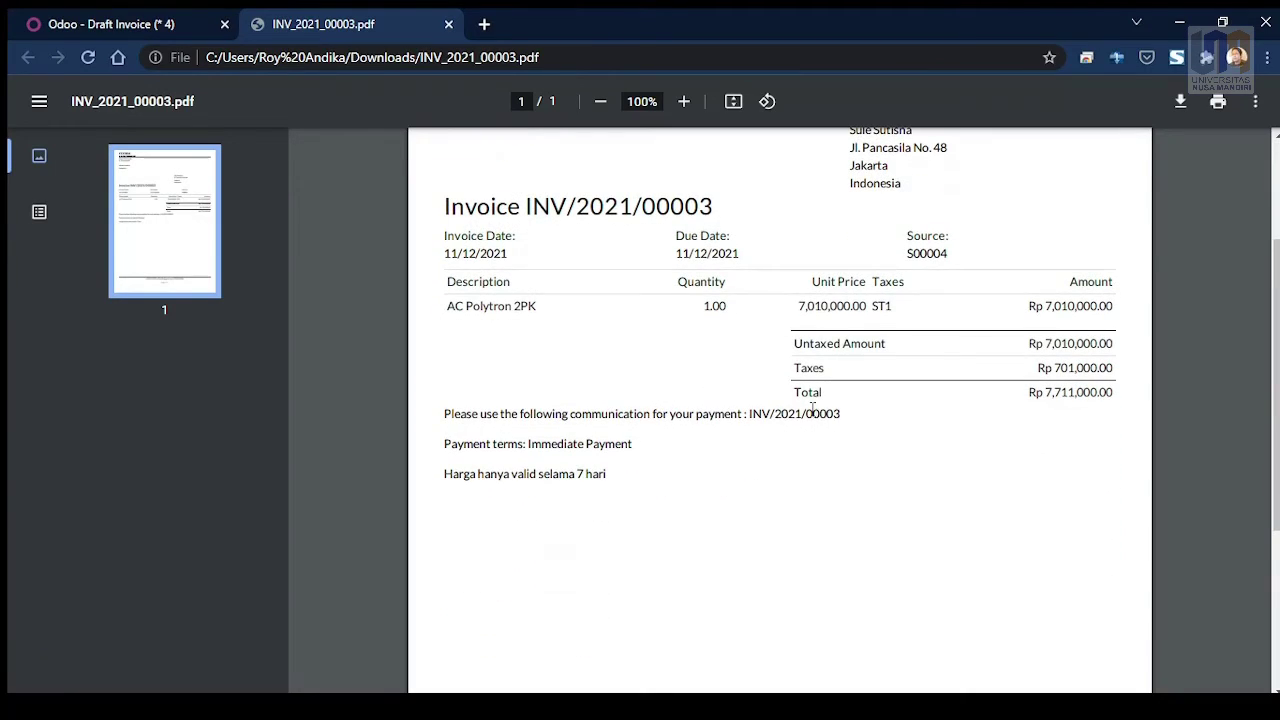
scroll(806, 403, "down", 3)
scroll(789, 429, "up", 2)
scroll(806, 427, "up", 3)
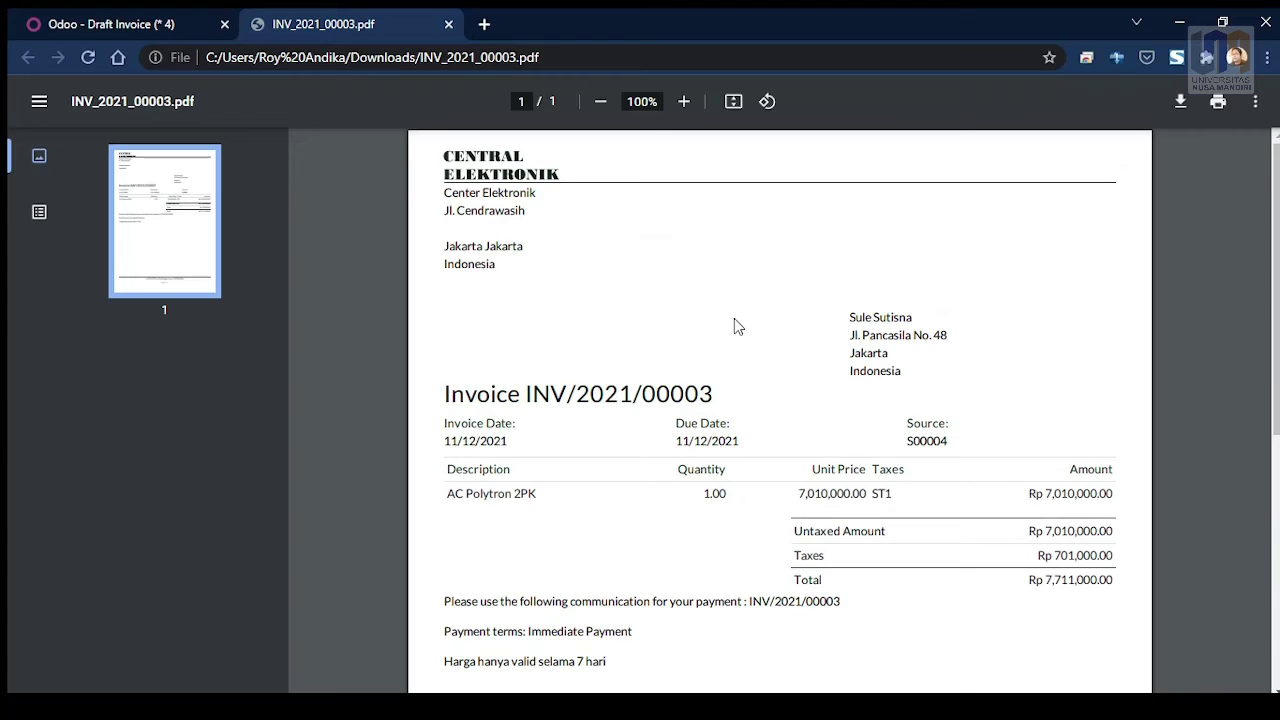
scroll(730, 340, "down", 1)
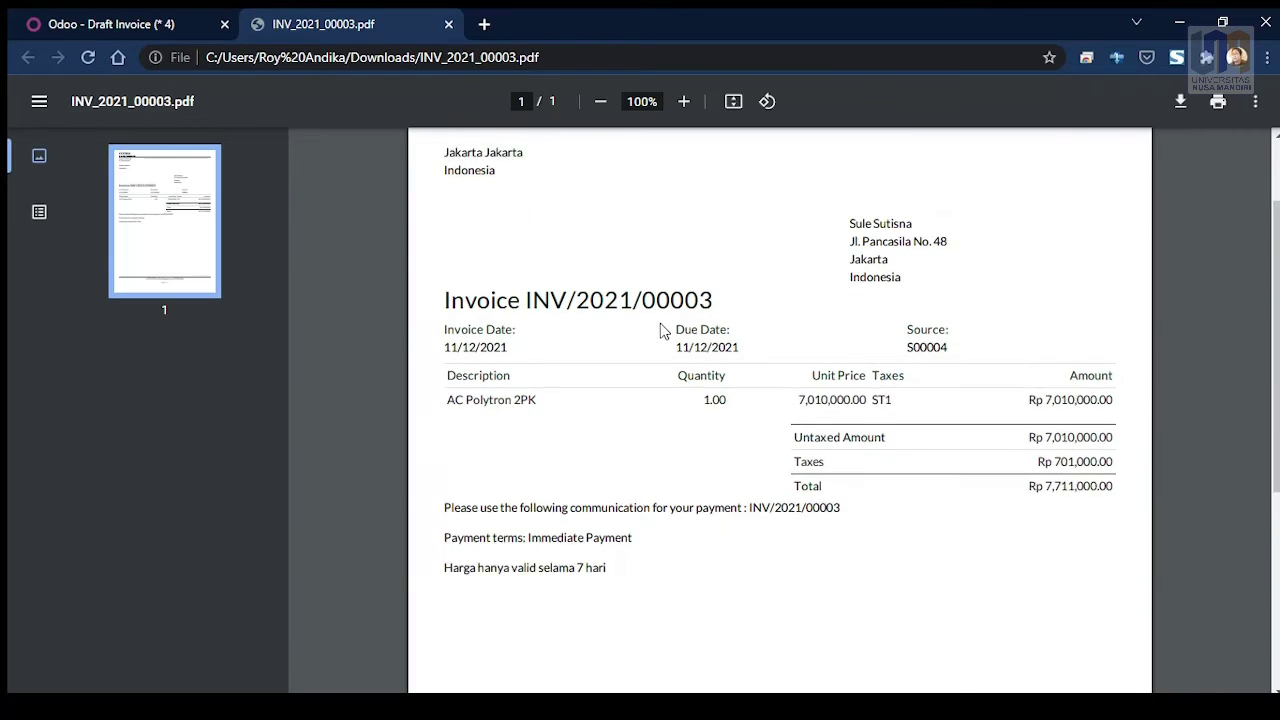
left_click(448, 25)
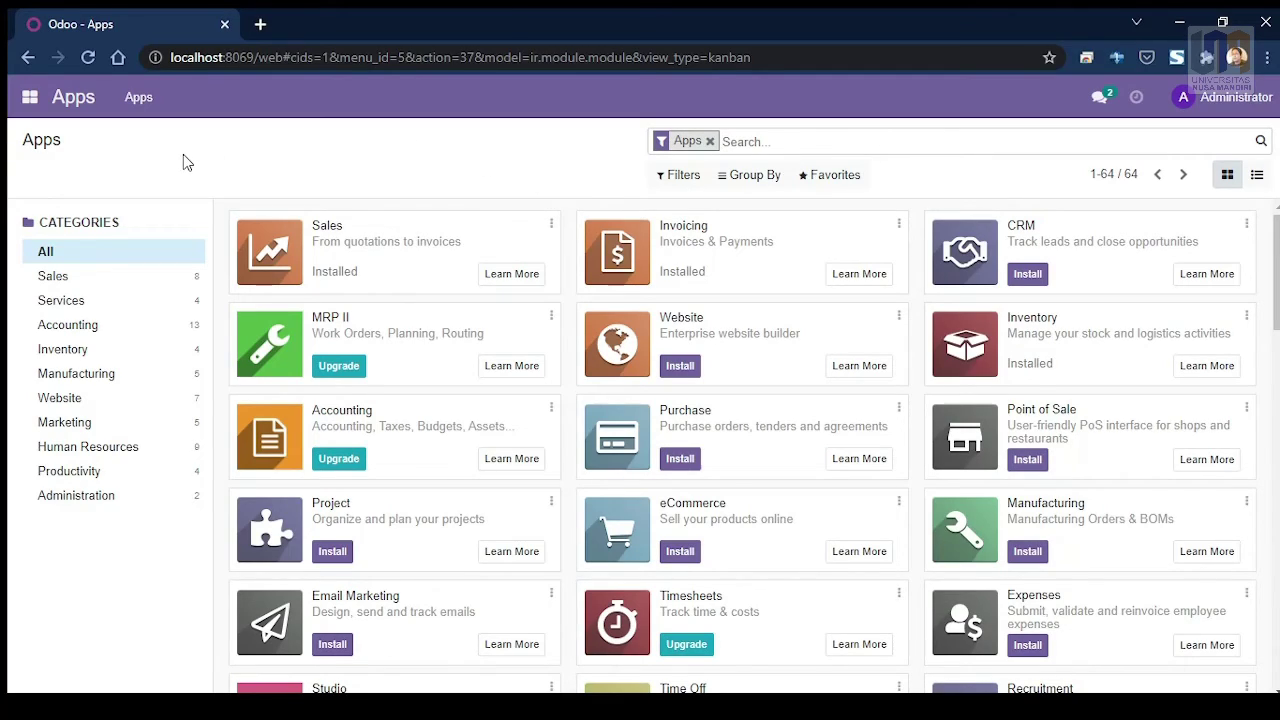
Step: Switch from the Apps catalogue to the Invoicing app's invoice list
left_click(30, 98)
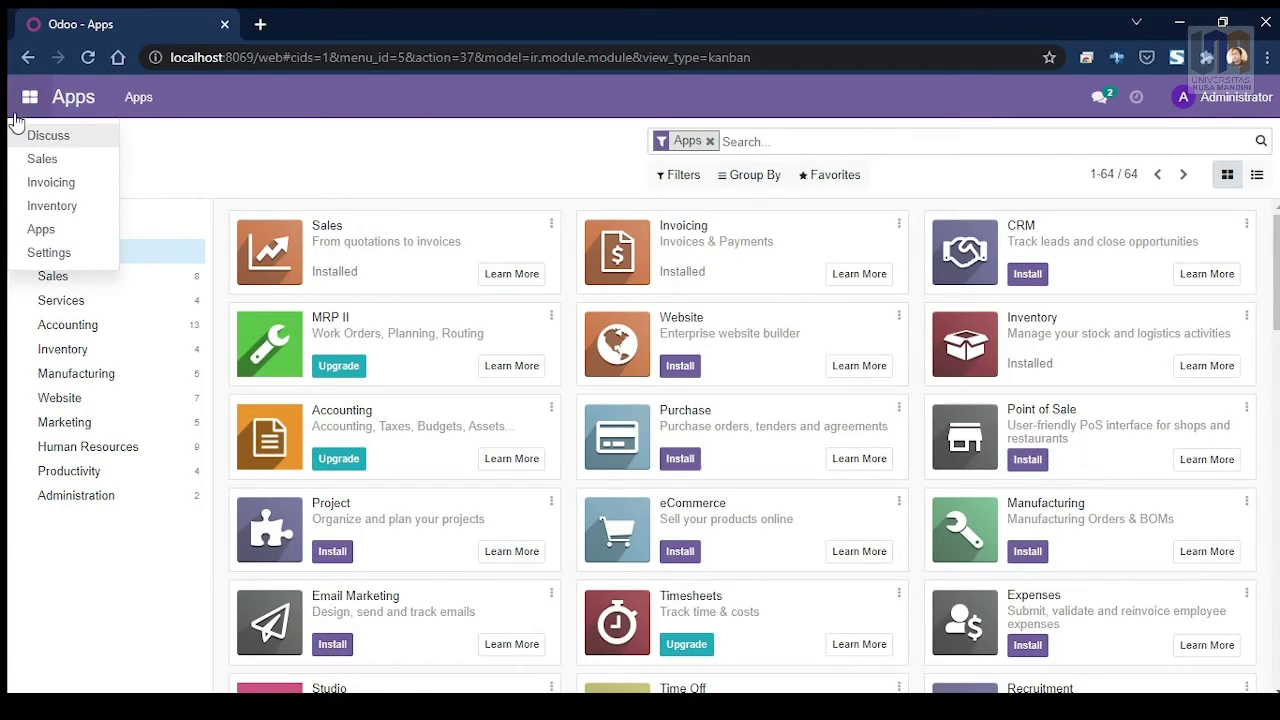
left_click(51, 188)
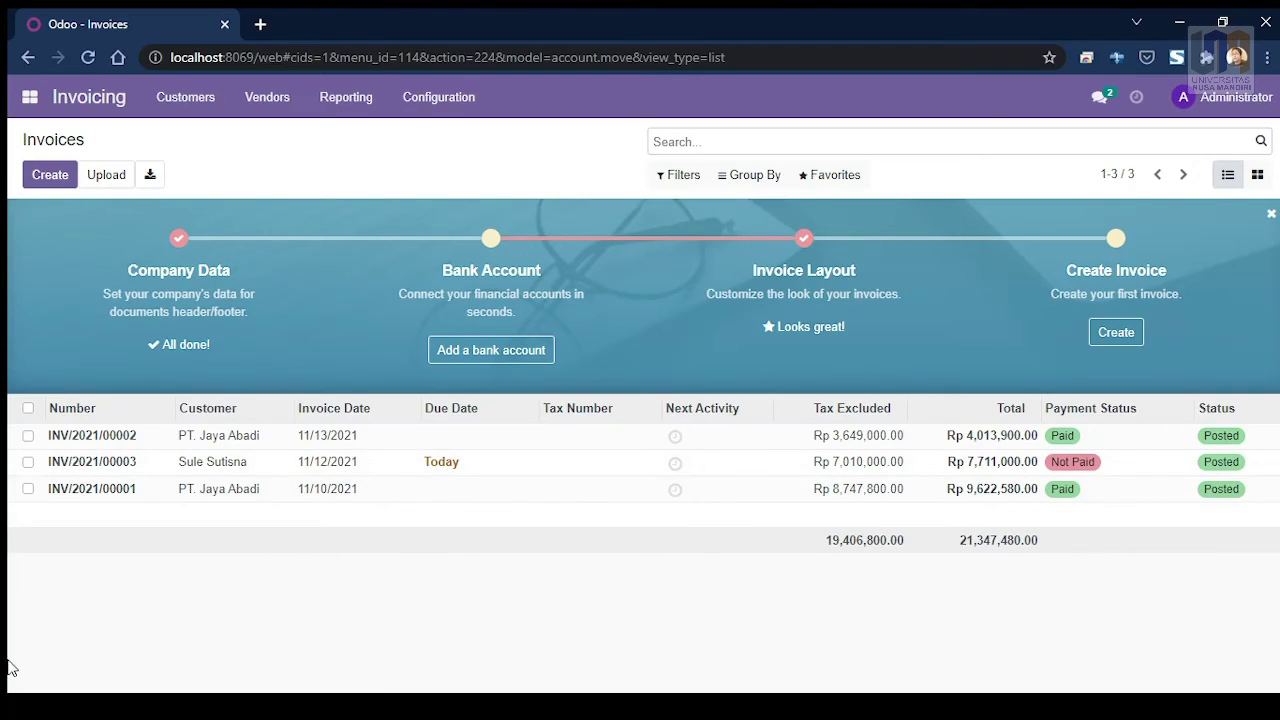
Step: Open invoice INV/2021/00003 for Rp 7,711,000.00 and scroll through its details
left_click(101, 470)
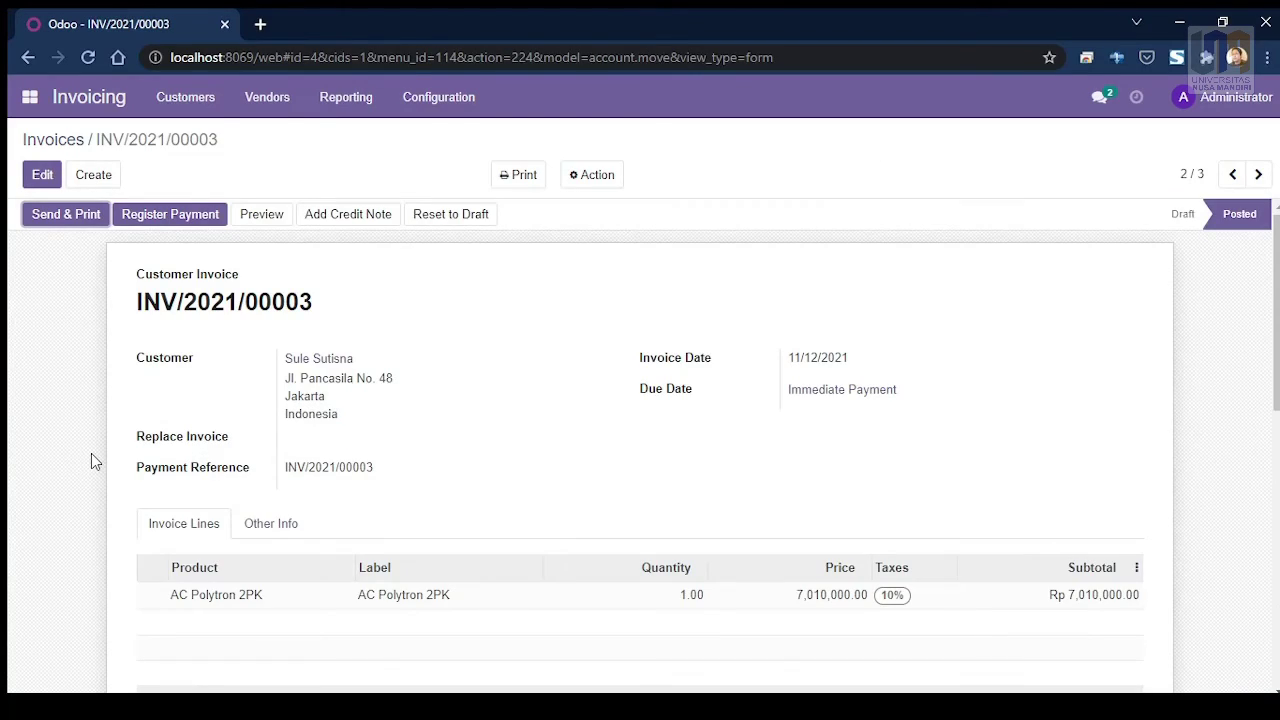
scroll(290, 405, "down", 1)
scroll(283, 393, "up", 1)
scroll(183, 273, "down", 1)
scroll(643, 400, "down", 1)
scroll(643, 400, "up", 2)
Step: Register a Cash-journal payment of Rp 7,711,000.00 on INV/2021/00003
left_click(166, 215)
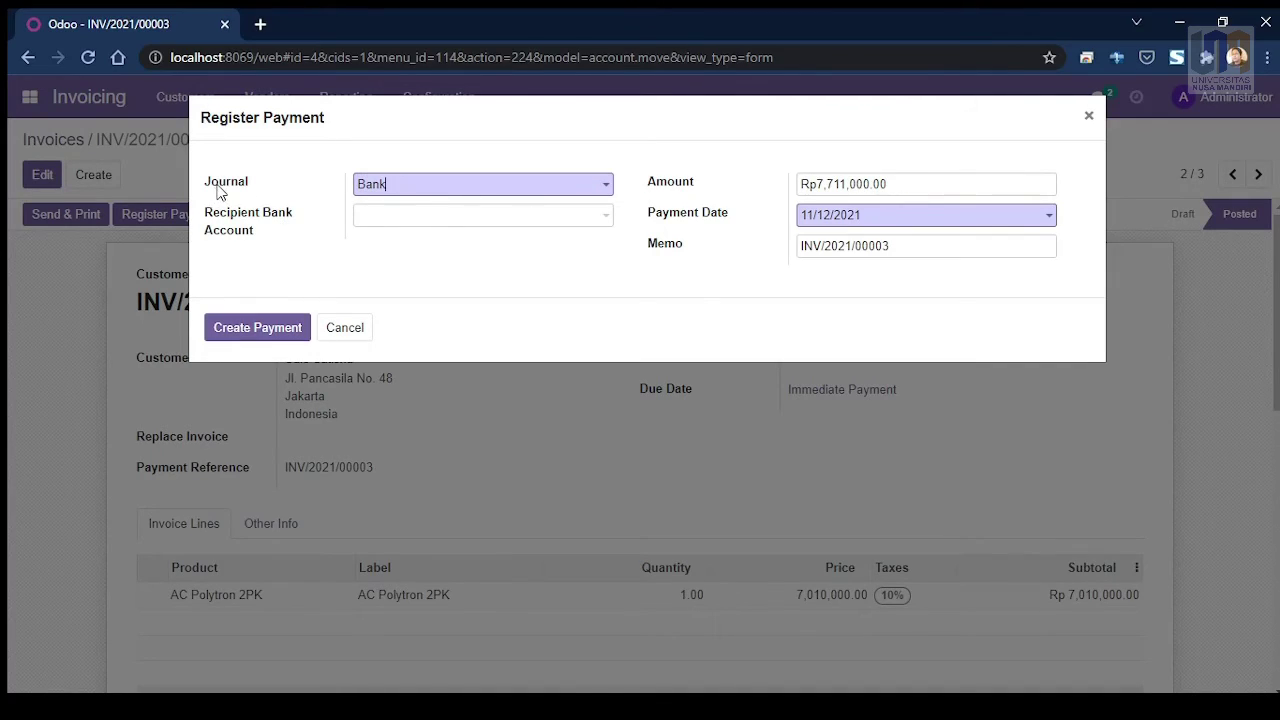
left_click(595, 190)
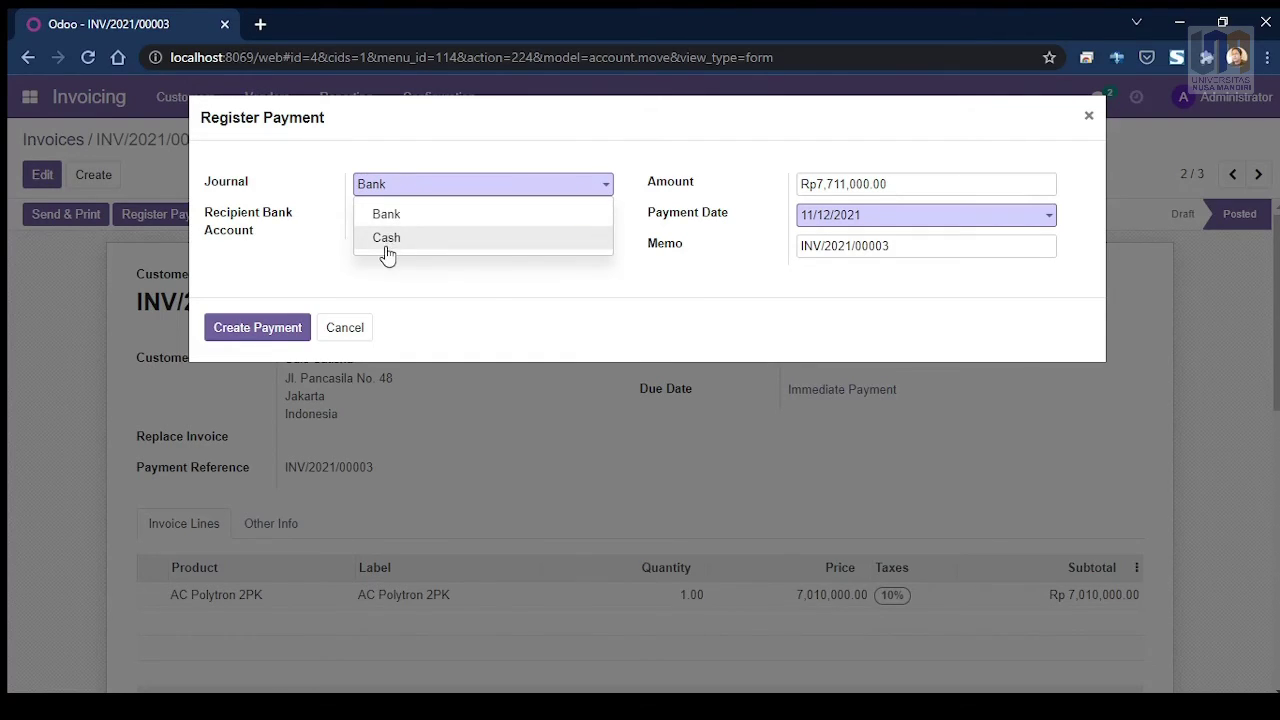
left_click(384, 240)
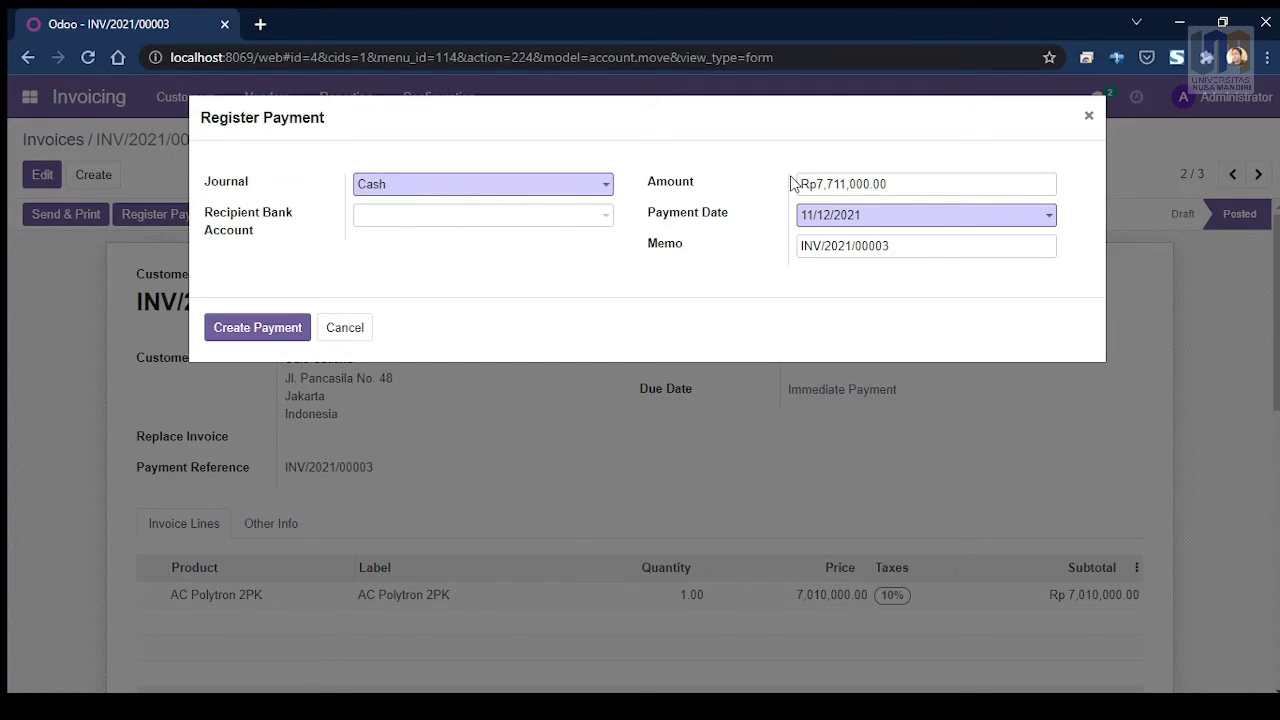
left_click(900, 183)
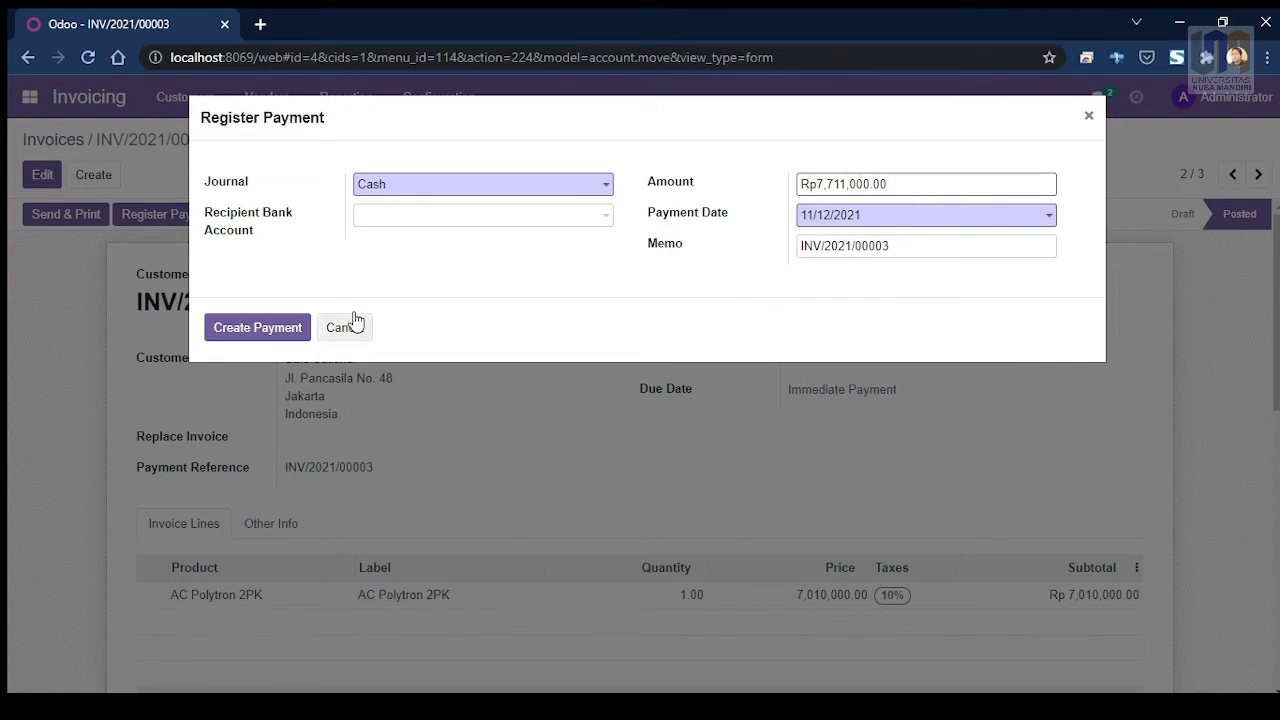
left_click(235, 335)
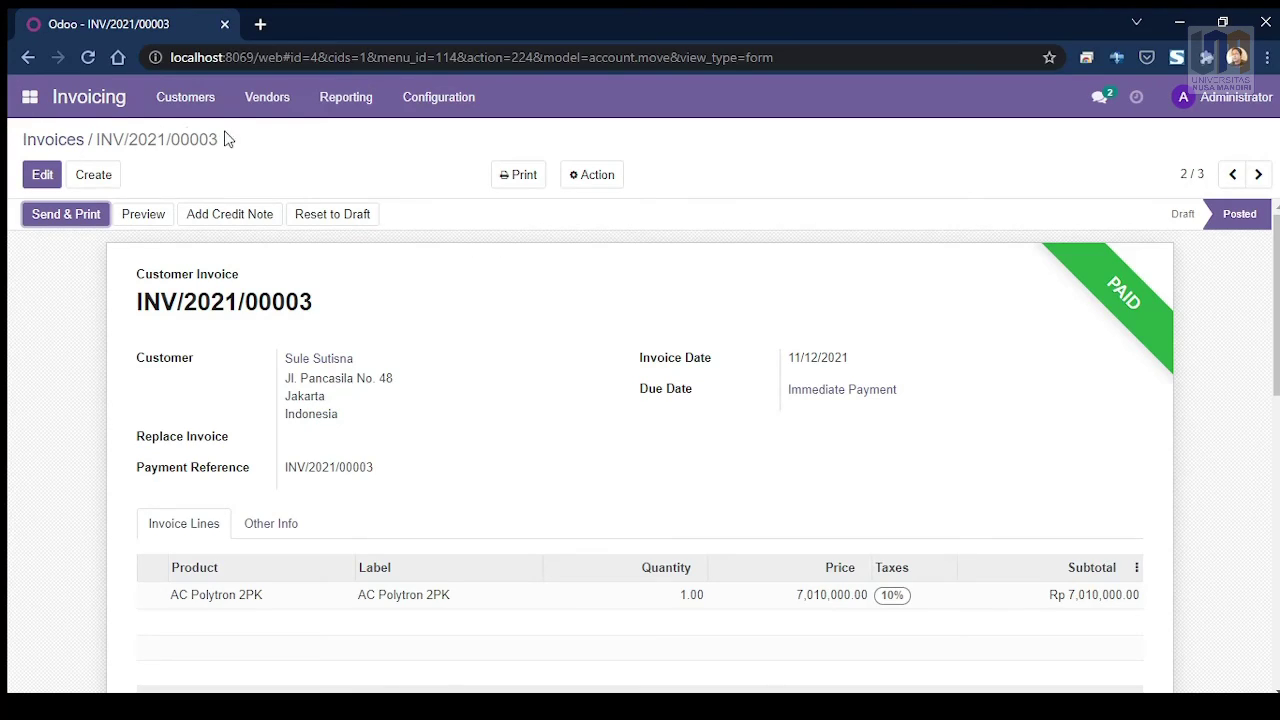
Step: Revisit the Invoicing app to confirm INV/2021/00003 is PAID, then return to the apps menu
left_click(30, 100)
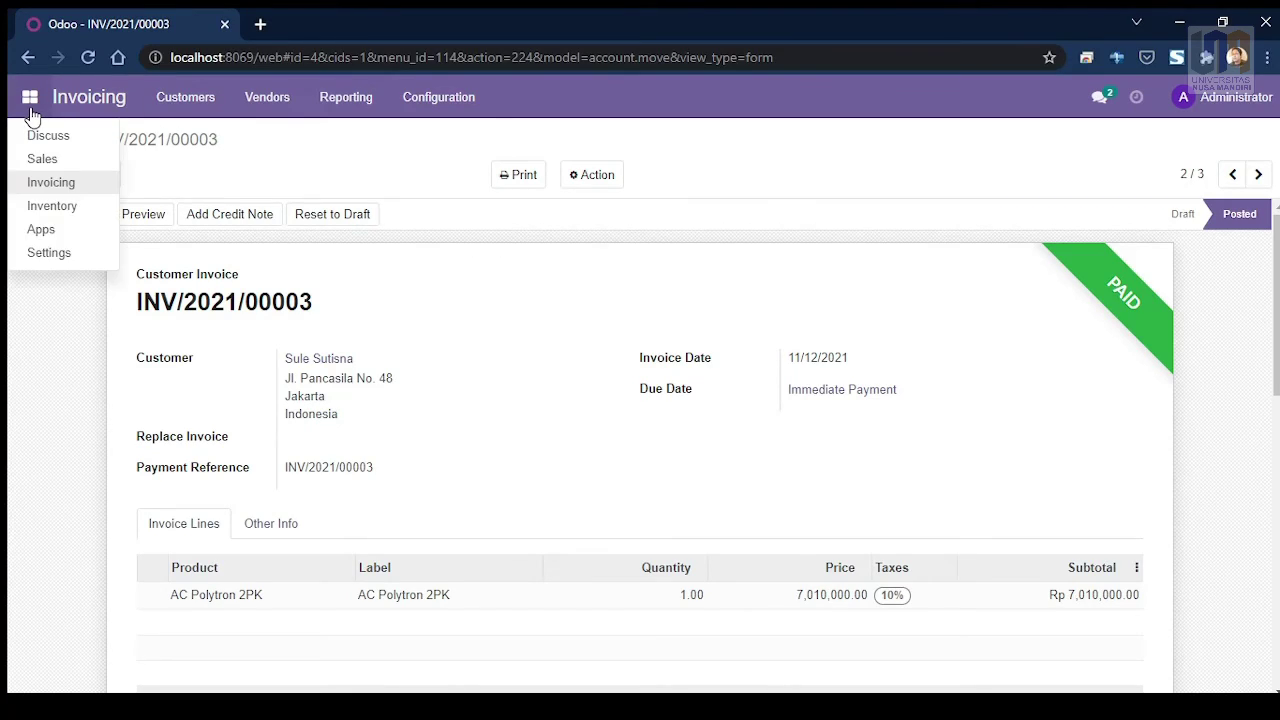
left_click(50, 183)
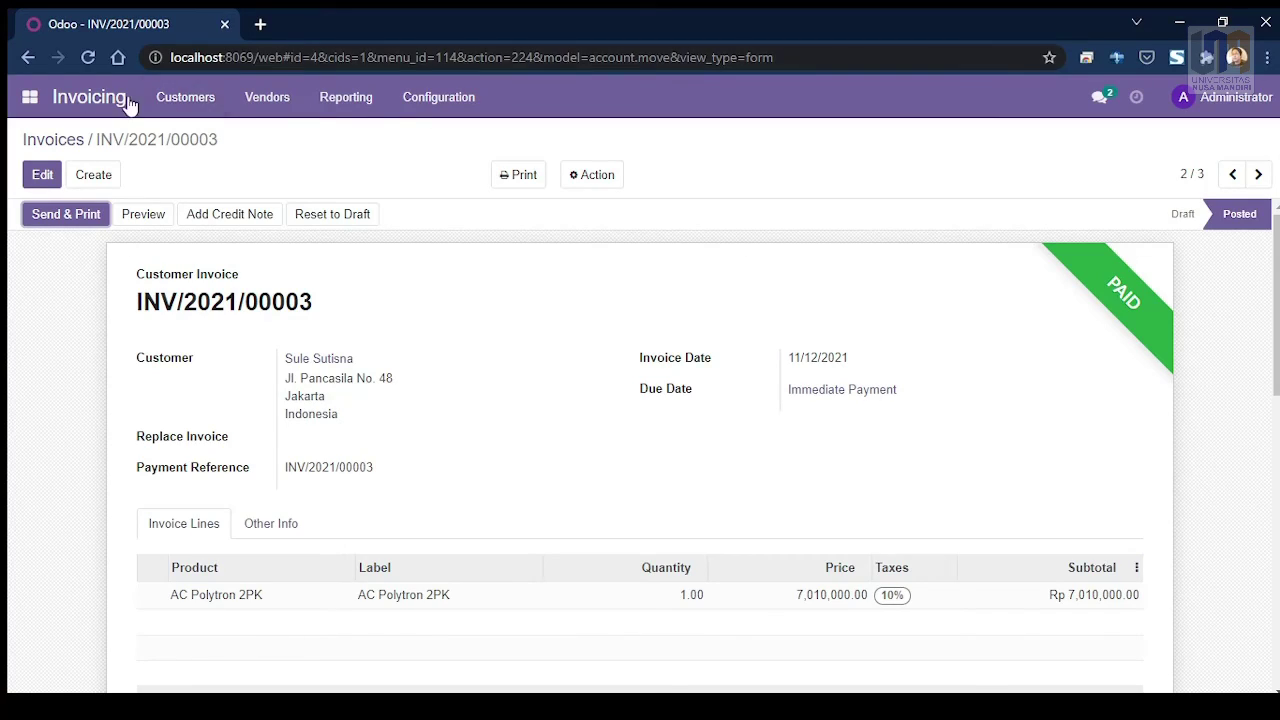
left_click(32, 108)
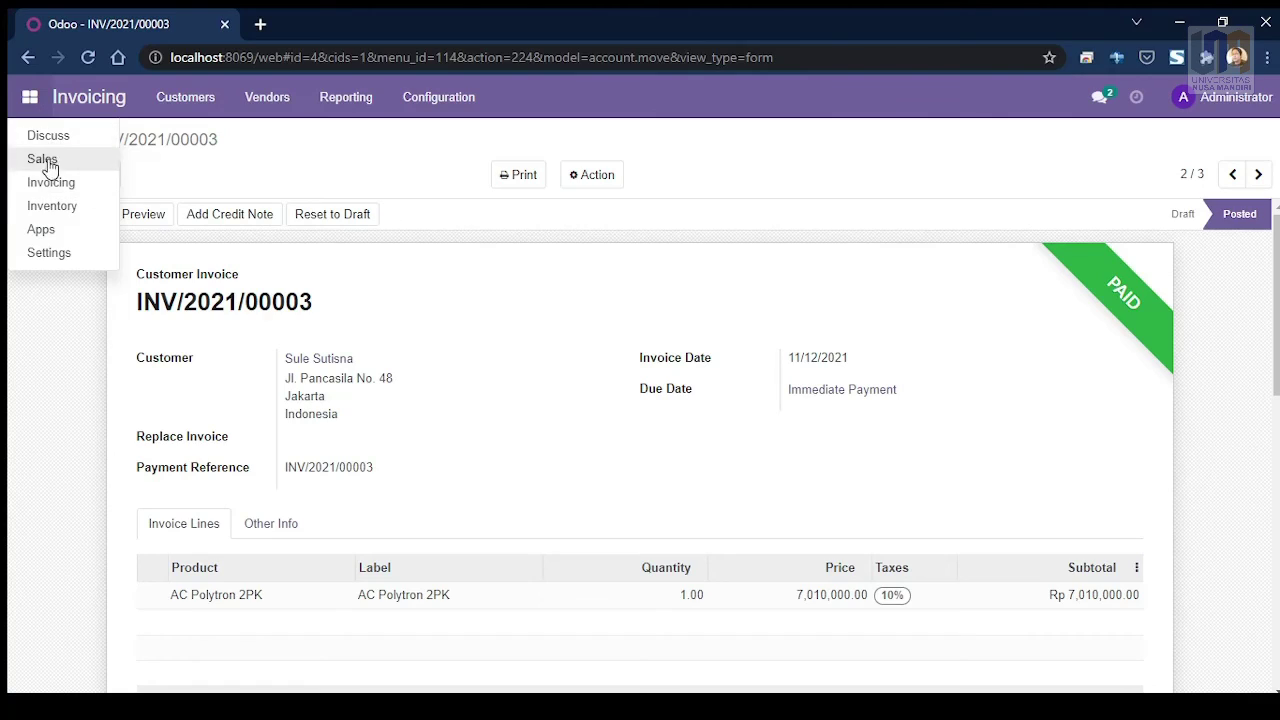
Step: Open the Inventory app's Stock On Hand report from its Reporting menu
left_click(66, 218)
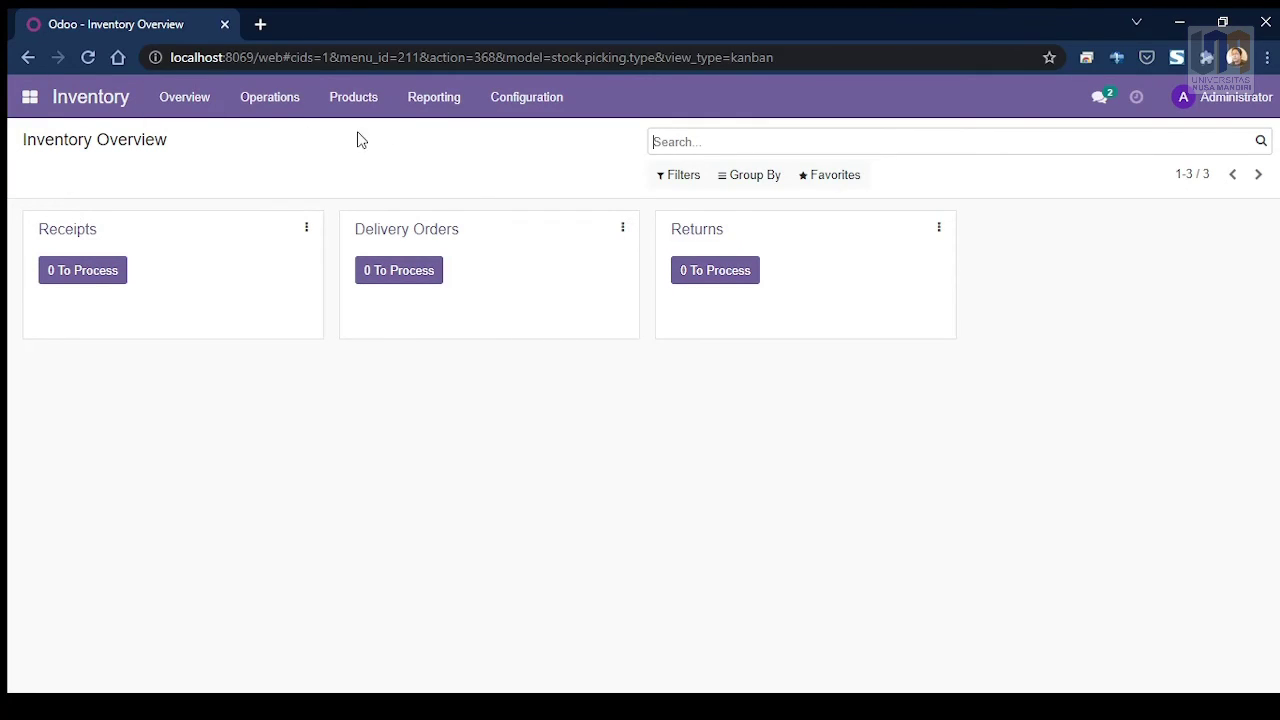
left_click(352, 100)
mouse_move(424, 104)
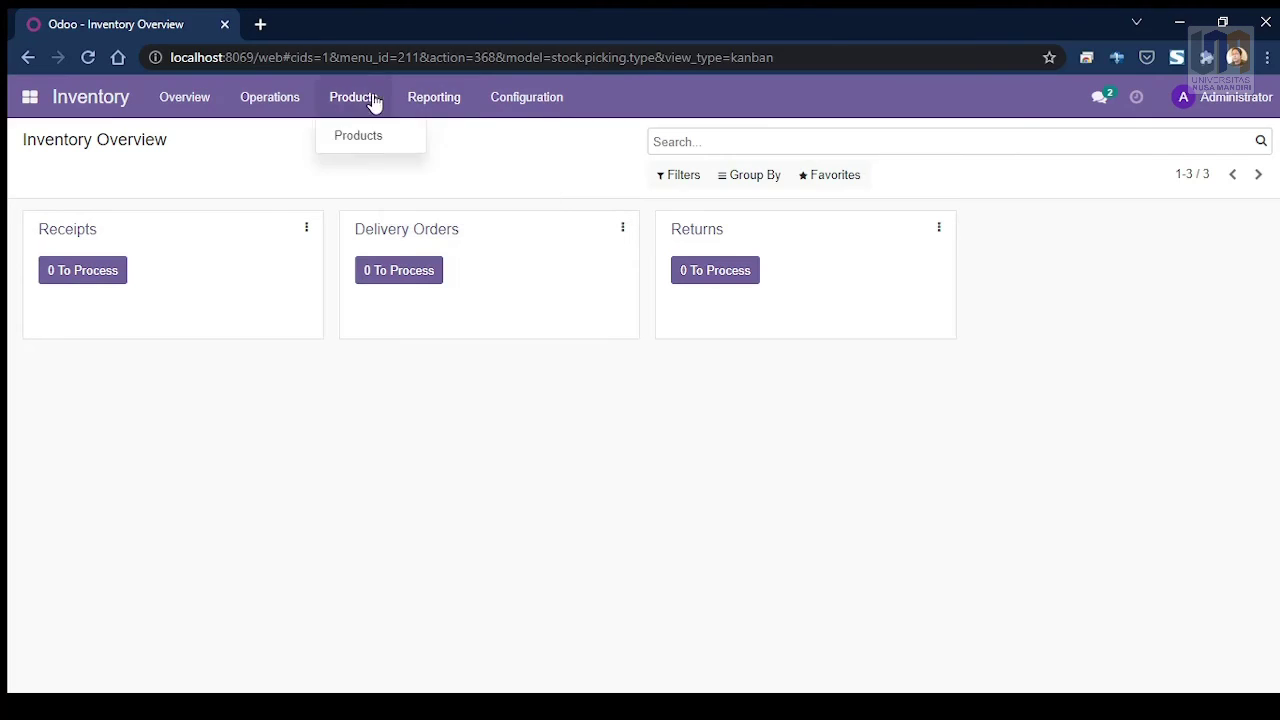
mouse_move(280, 103)
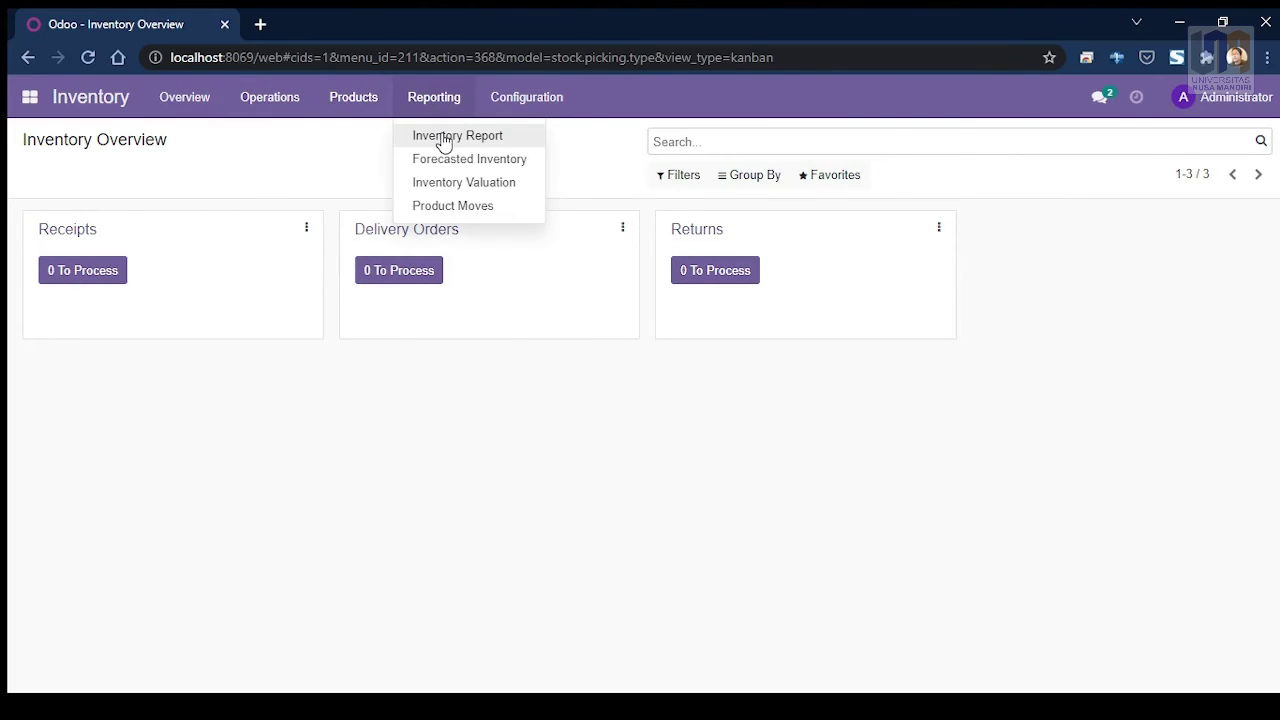
left_click(444, 137)
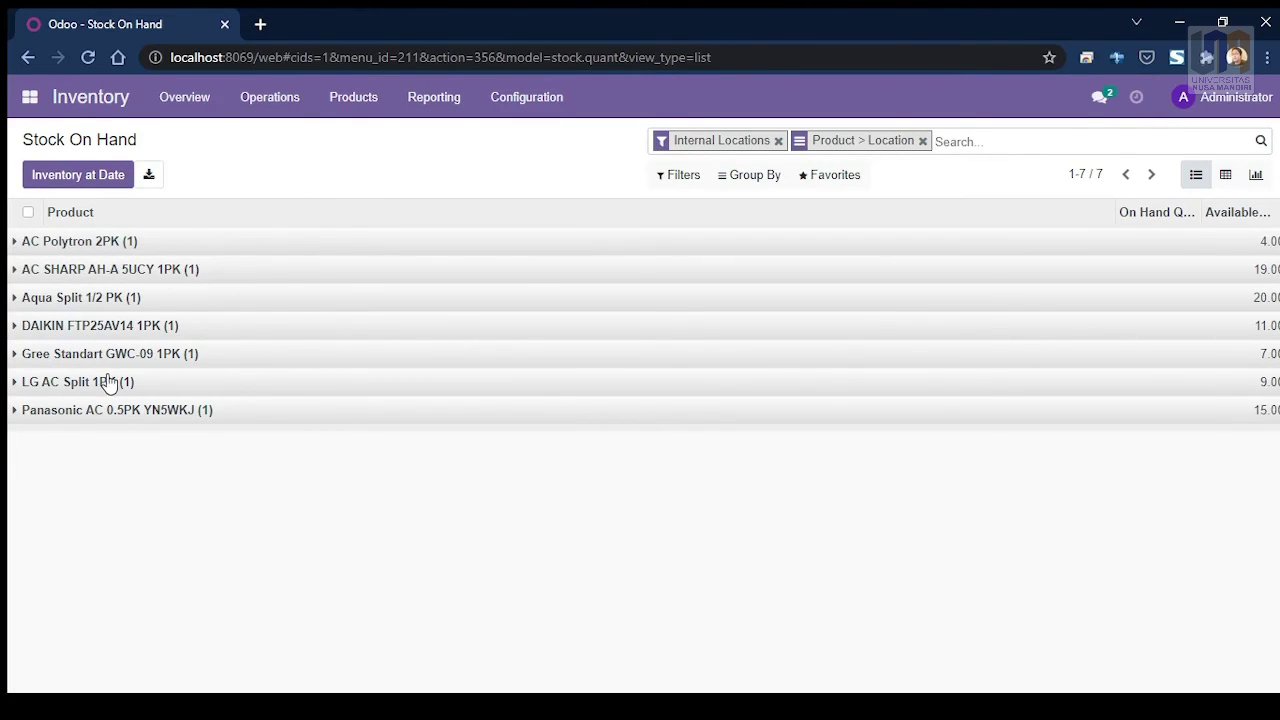
Step: Expand the AC Polytron 2PK, AC SHARP and DAIKIN WH/Stock rows, then export Stock On Hand to xlsx
left_click(15, 245)
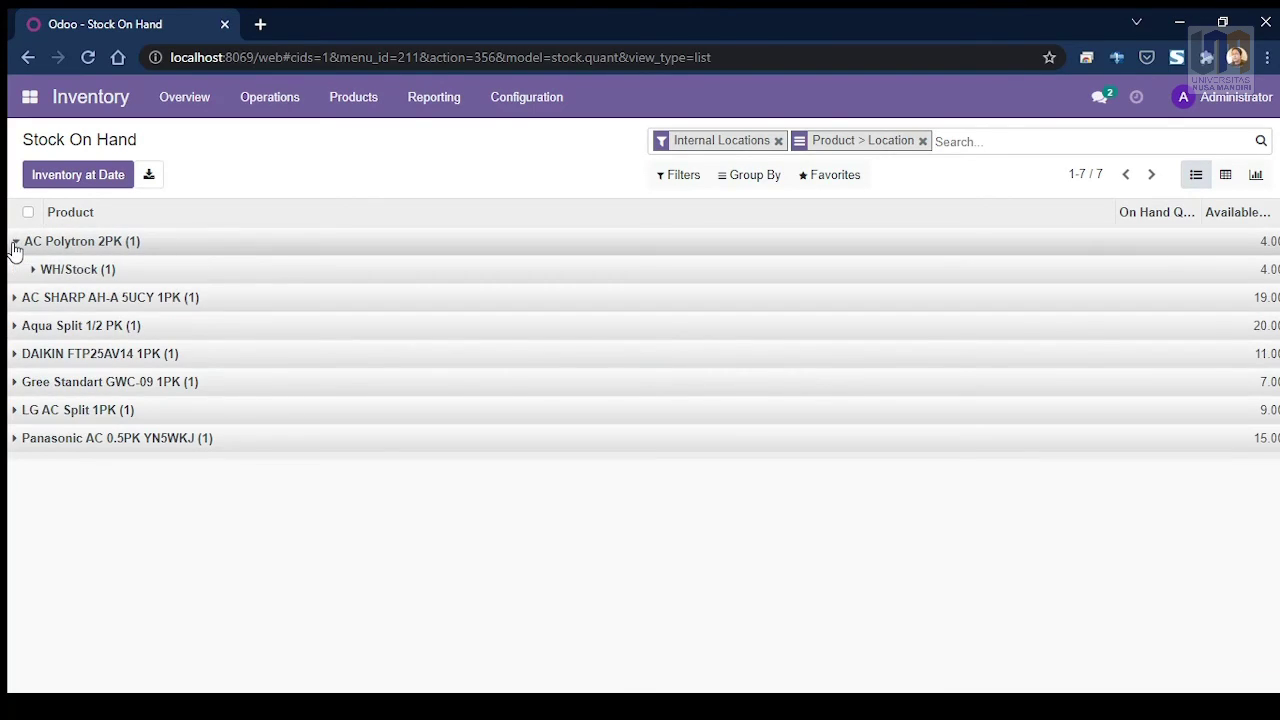
left_click(33, 276)
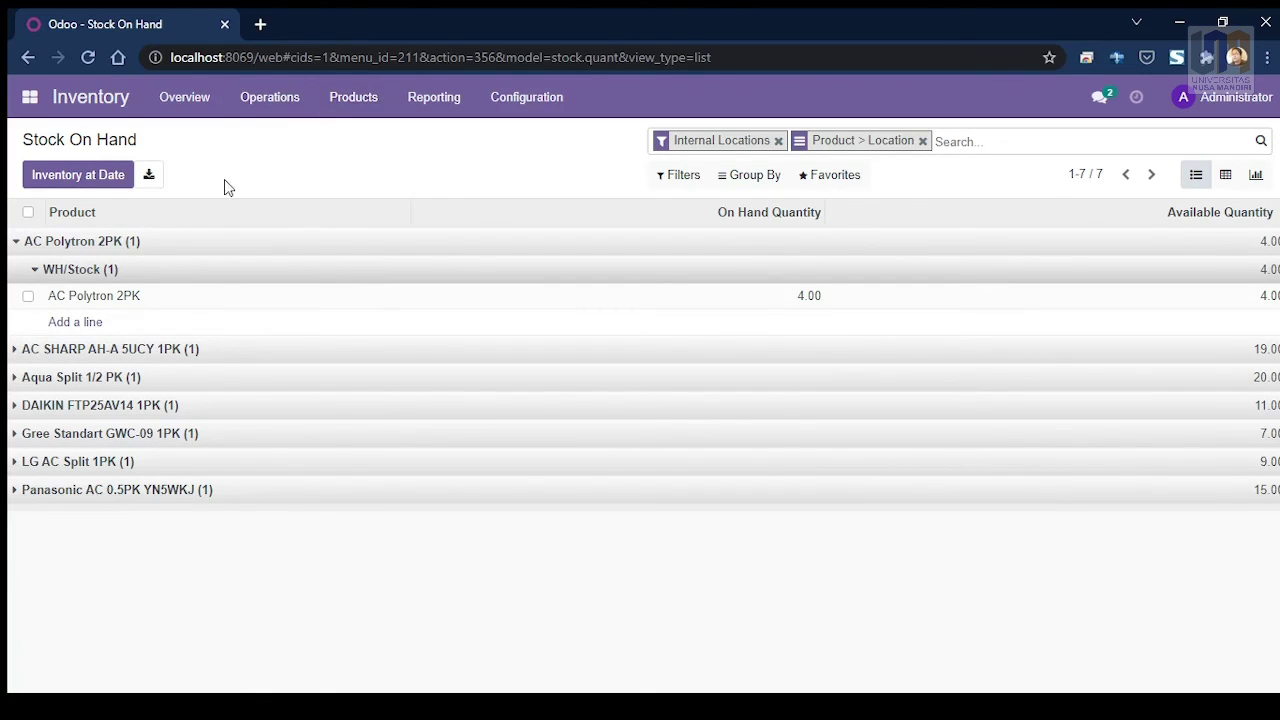
left_click(16, 356)
left_click(34, 382)
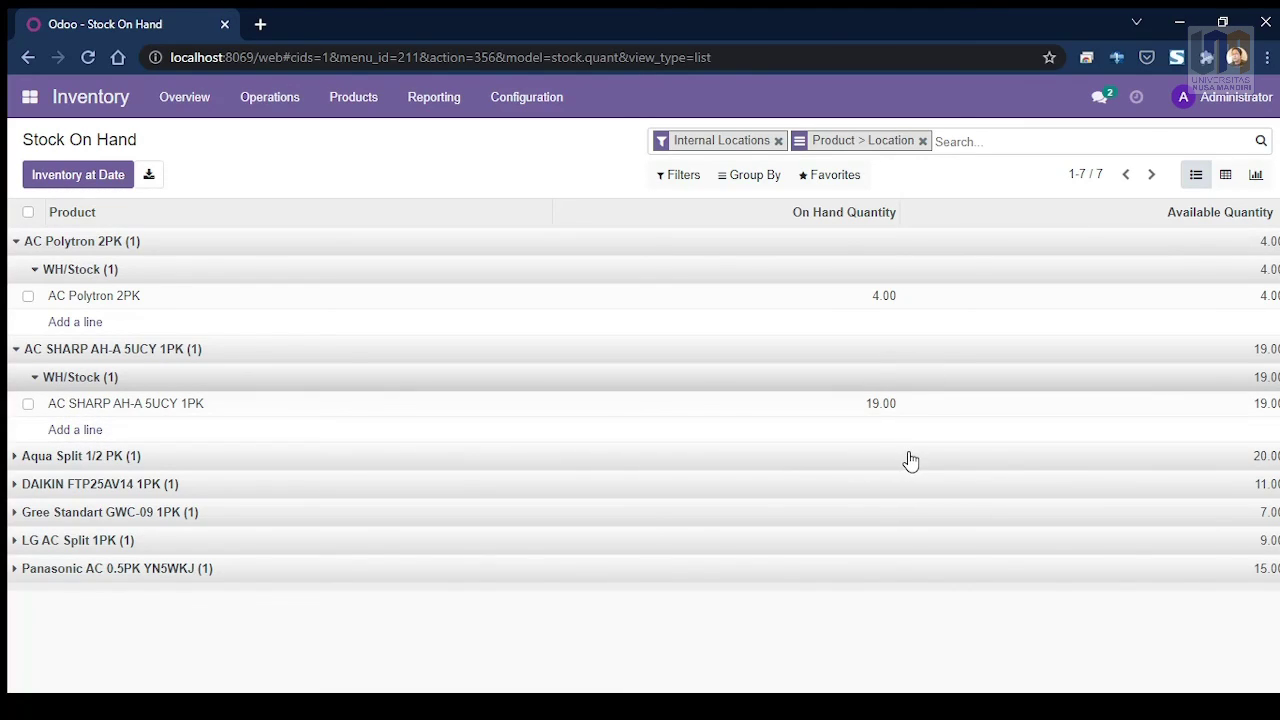
left_click(20, 488)
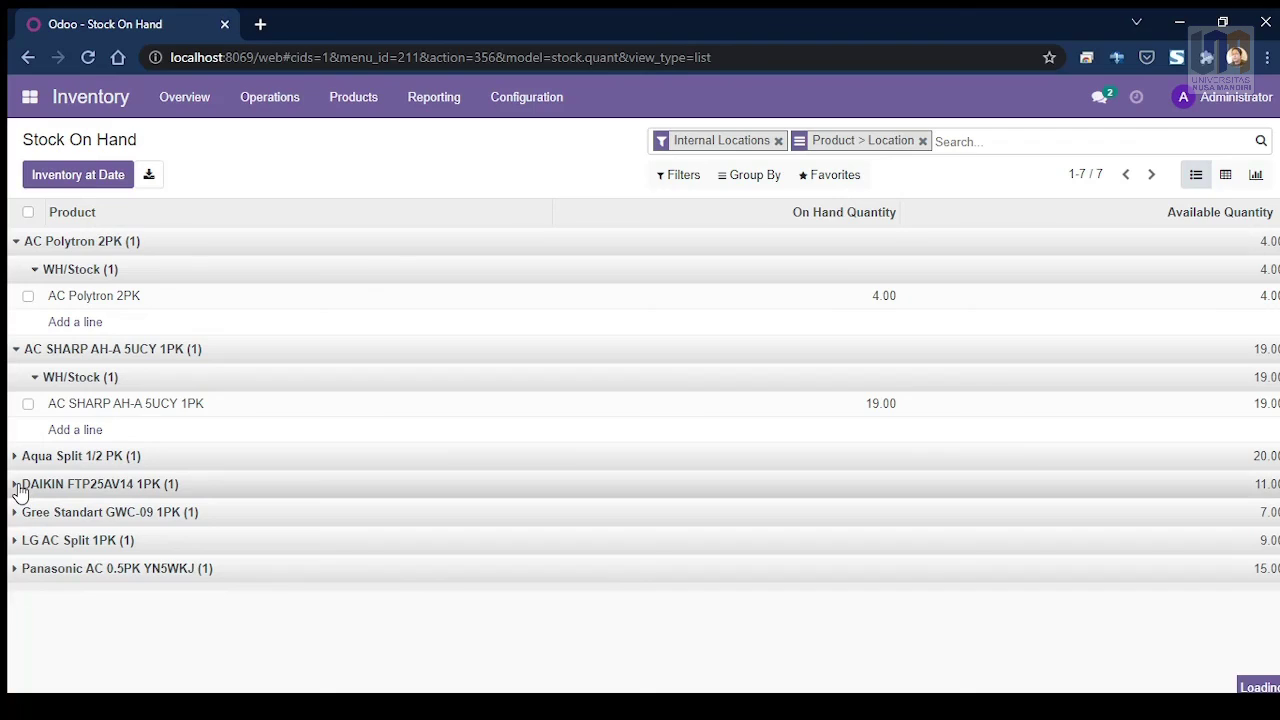
left_click(38, 514)
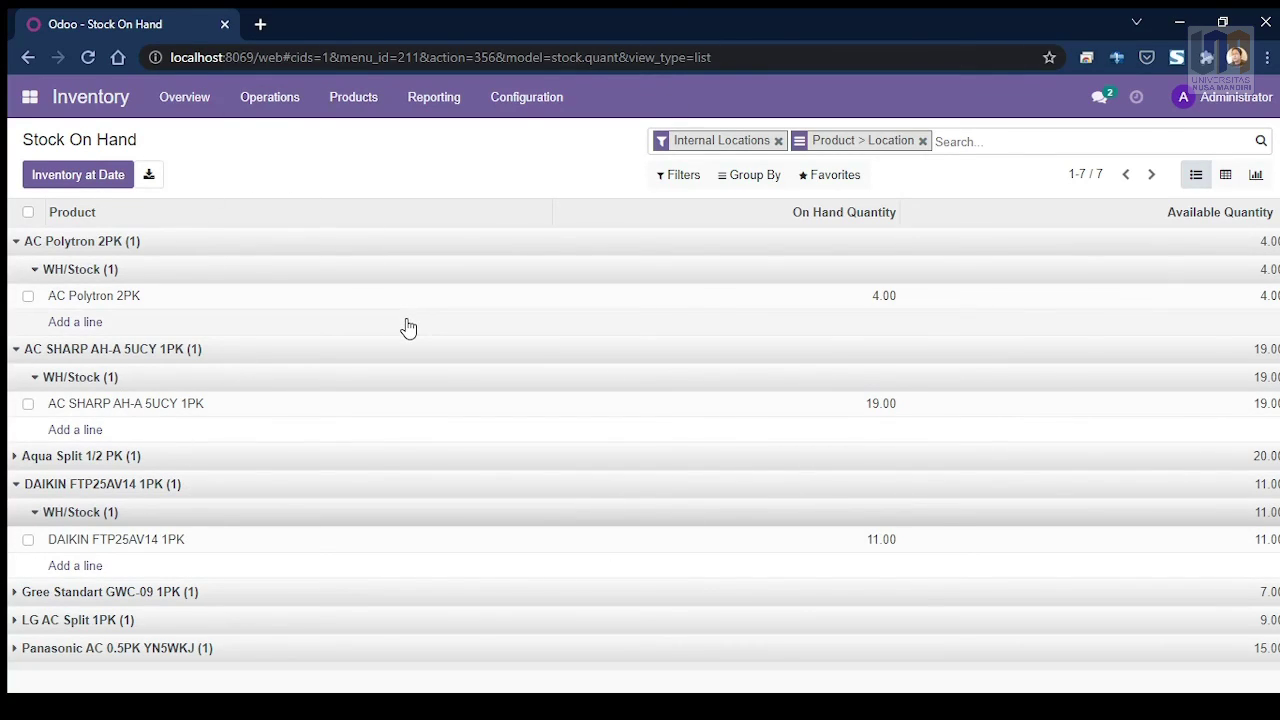
left_click(149, 177)
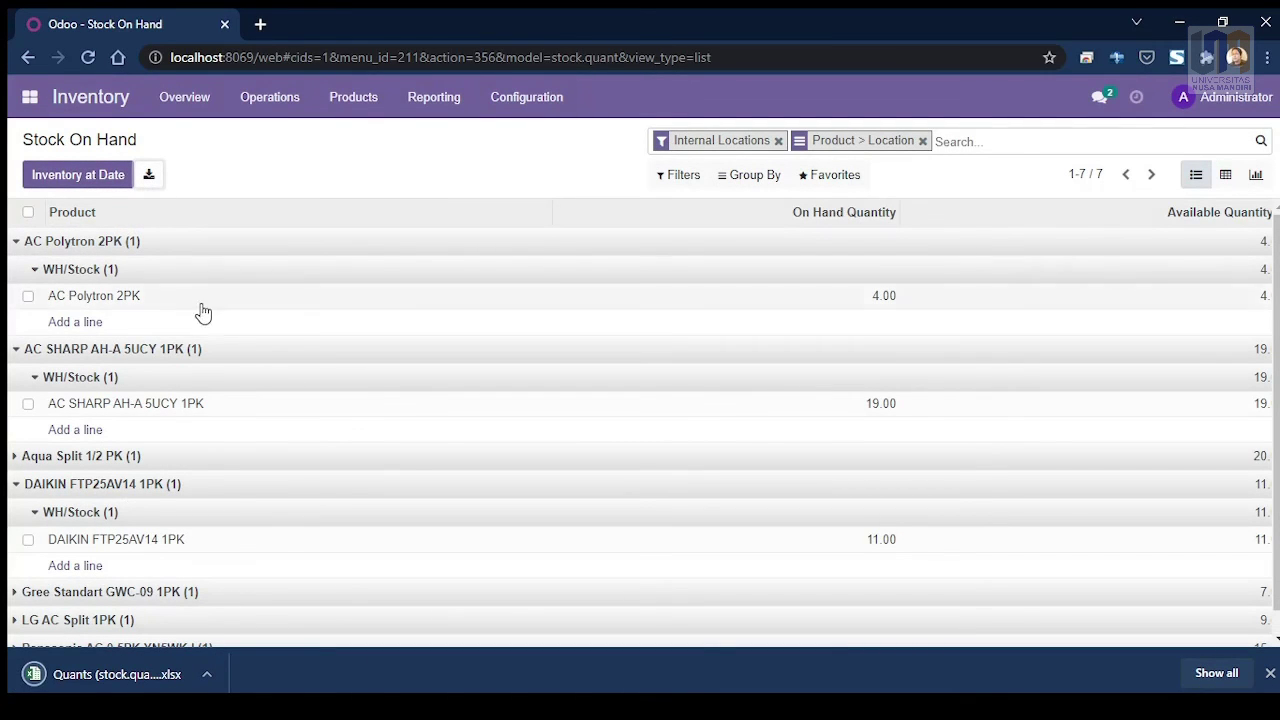
left_click(118, 680)
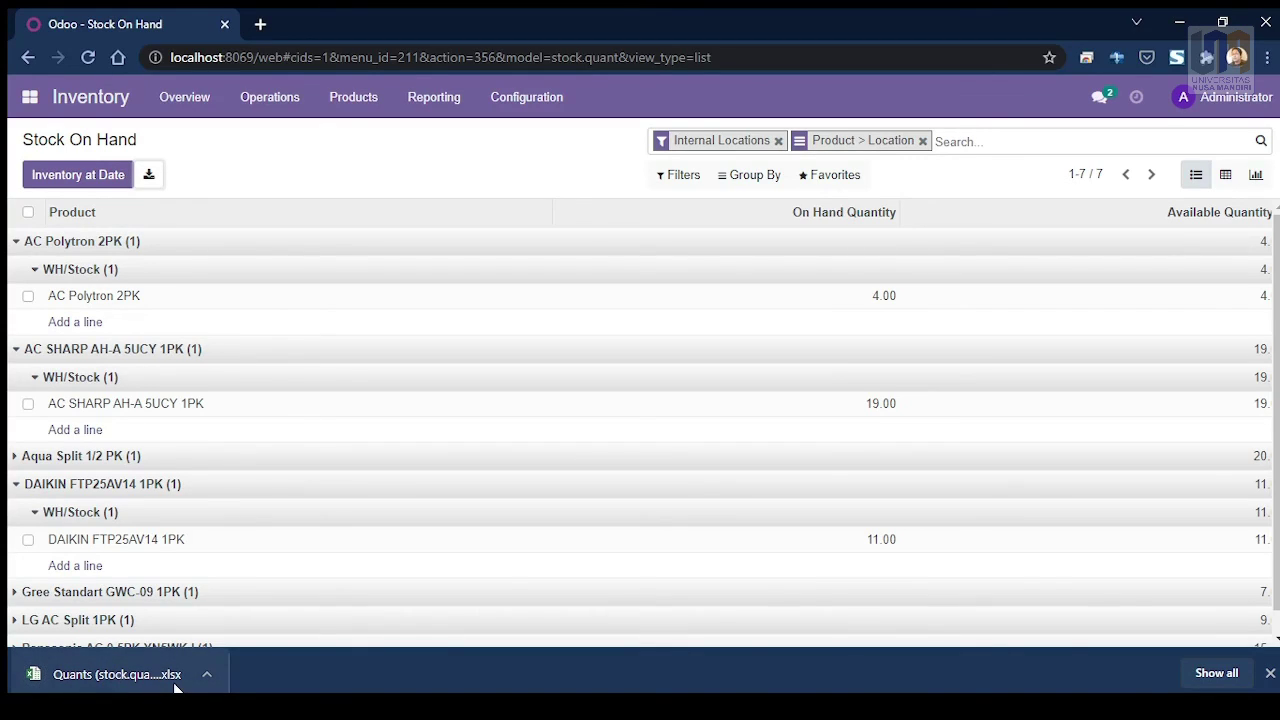